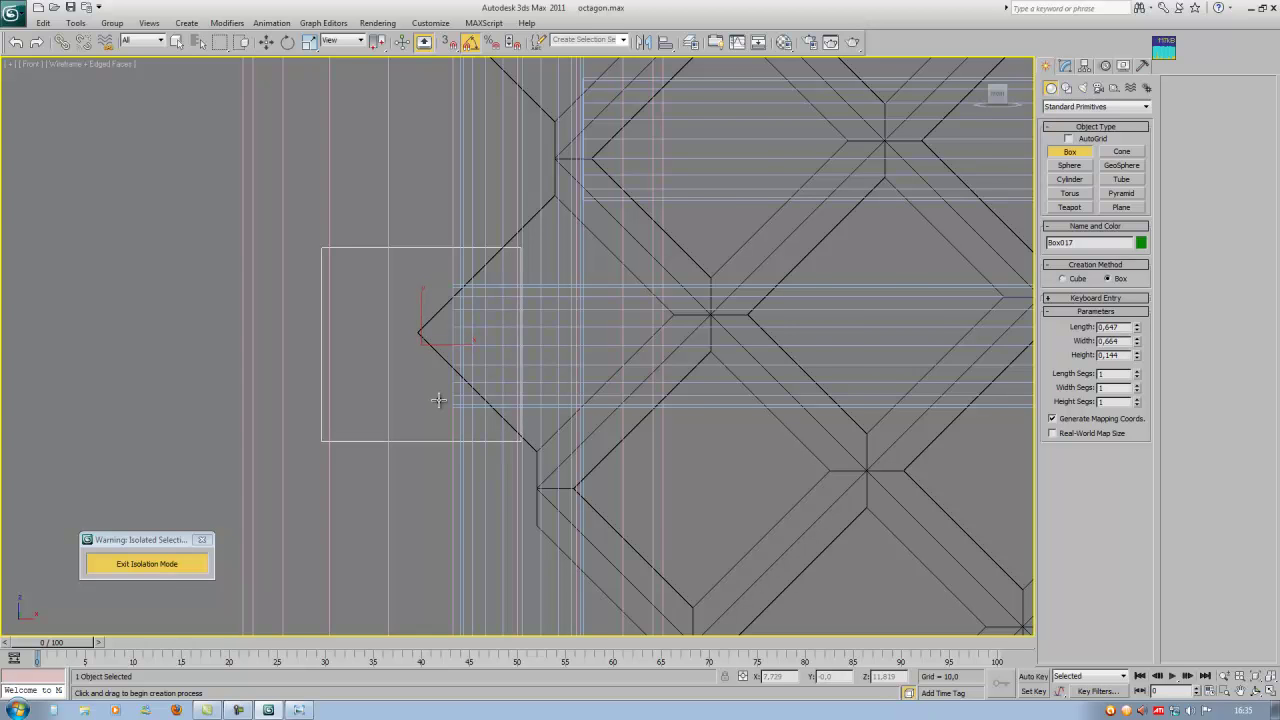
Align the new box to the chain-link fence mesh on the Y position only, centre to centre.
scroll(440, 401, down, 2)
key(F3)
alt+middle_drag(443, 400, 475, 406)
scroll(475, 406, down, 3)
key(alt+a)
scroll(975, 398, down, 2)
middle_drag(983, 400, 645, 403)
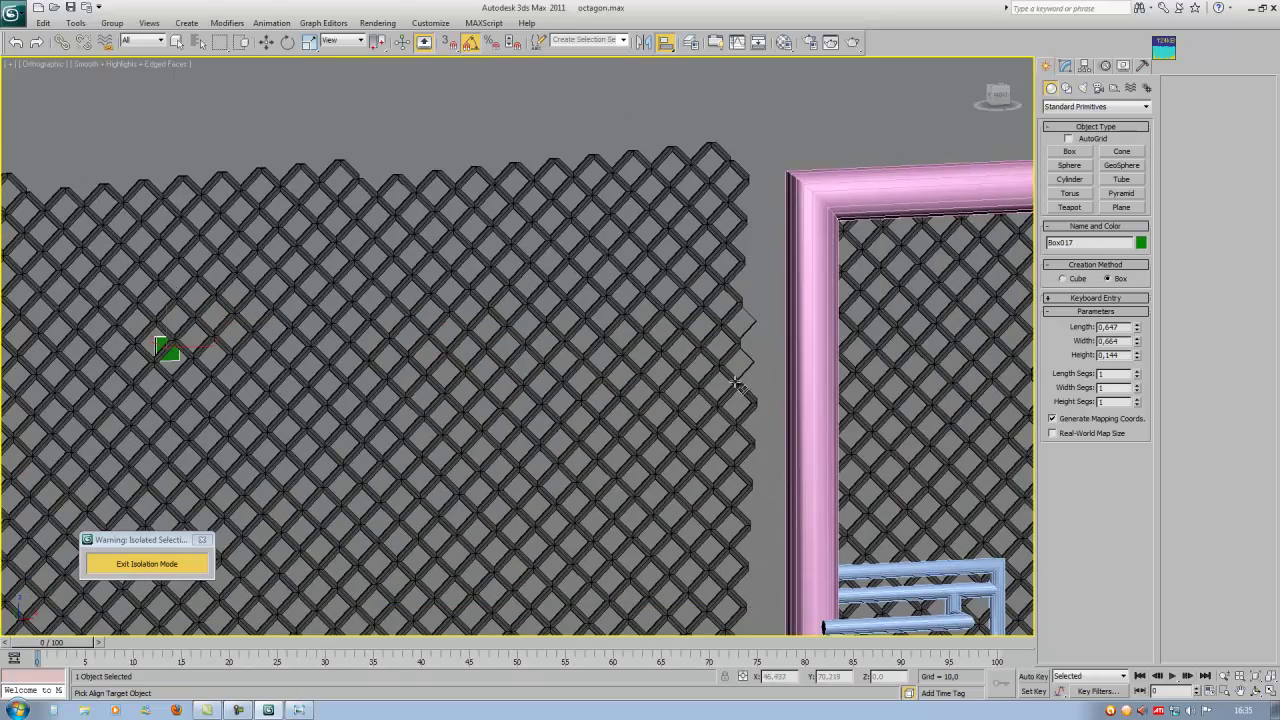
click(736, 385)
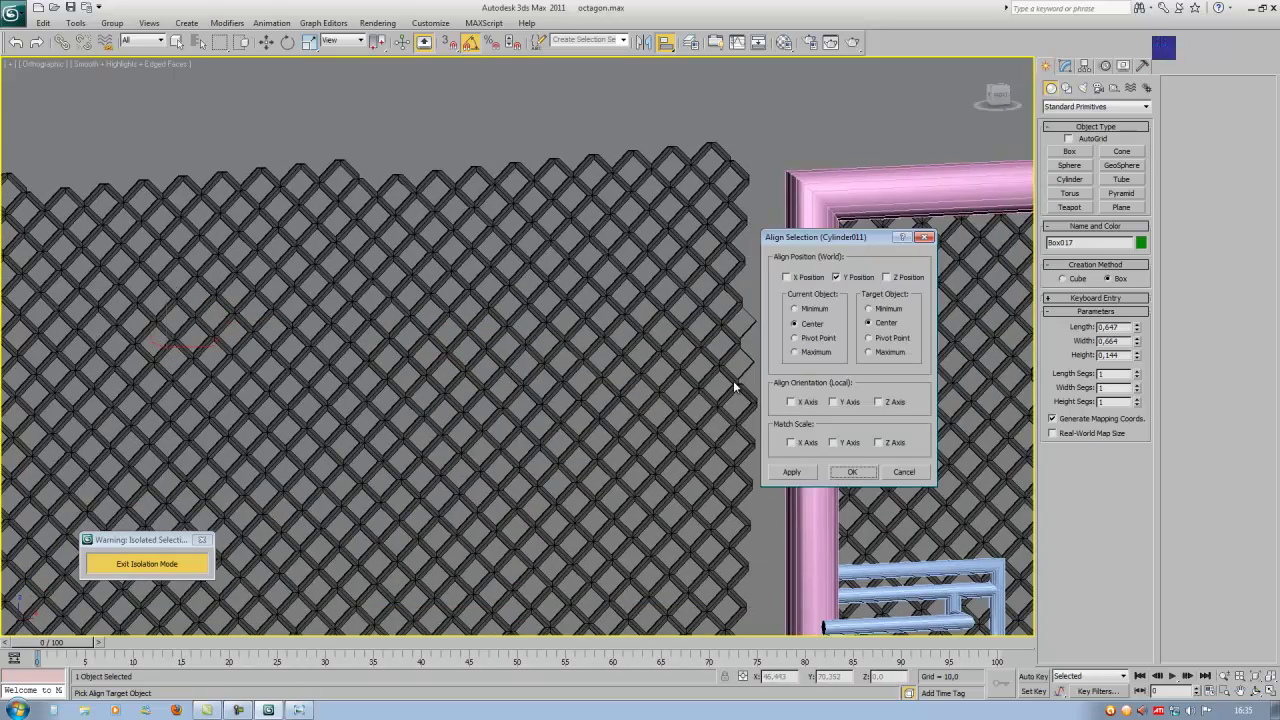
click(855, 468)
Move the green box along Y to the front of the pink door post, beside the end of the latch bar.
middle_drag(846, 488, 663, 357)
scroll(580, 280, down, 2)
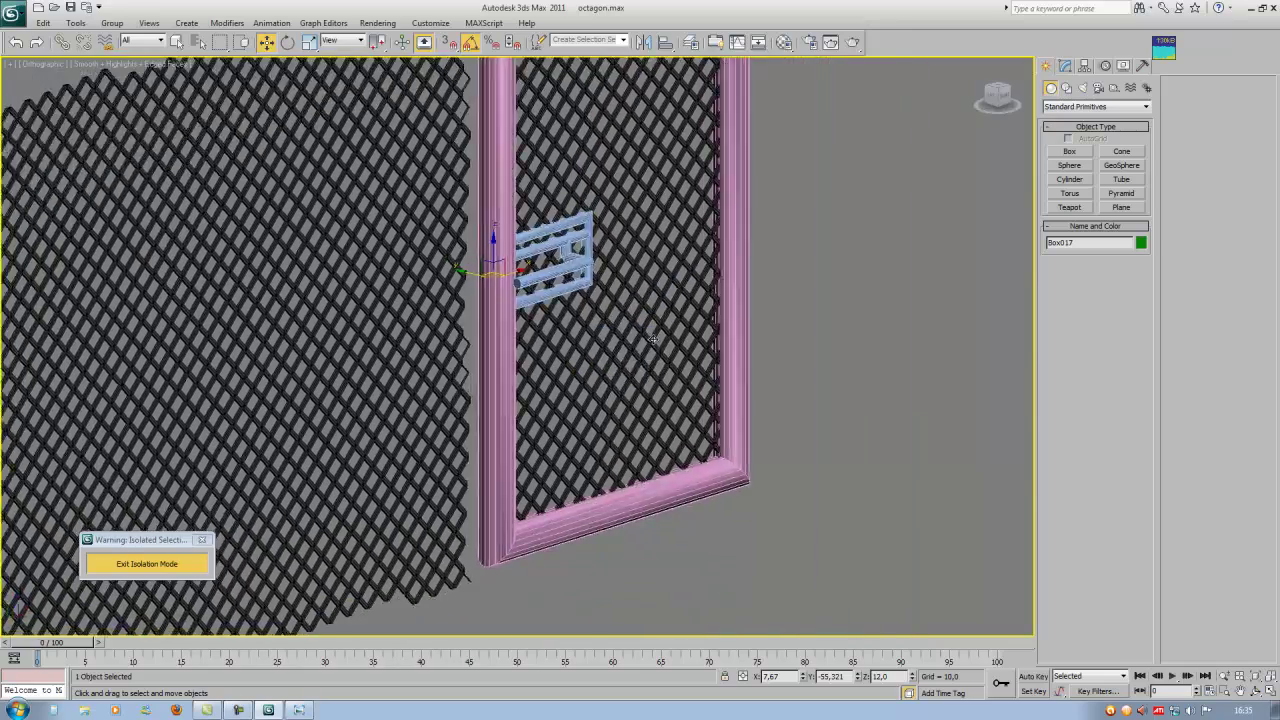
scroll(580, 370, up, 8)
drag(461, 309, 536, 368)
alt+middle_drag(536, 368, 648, 350)
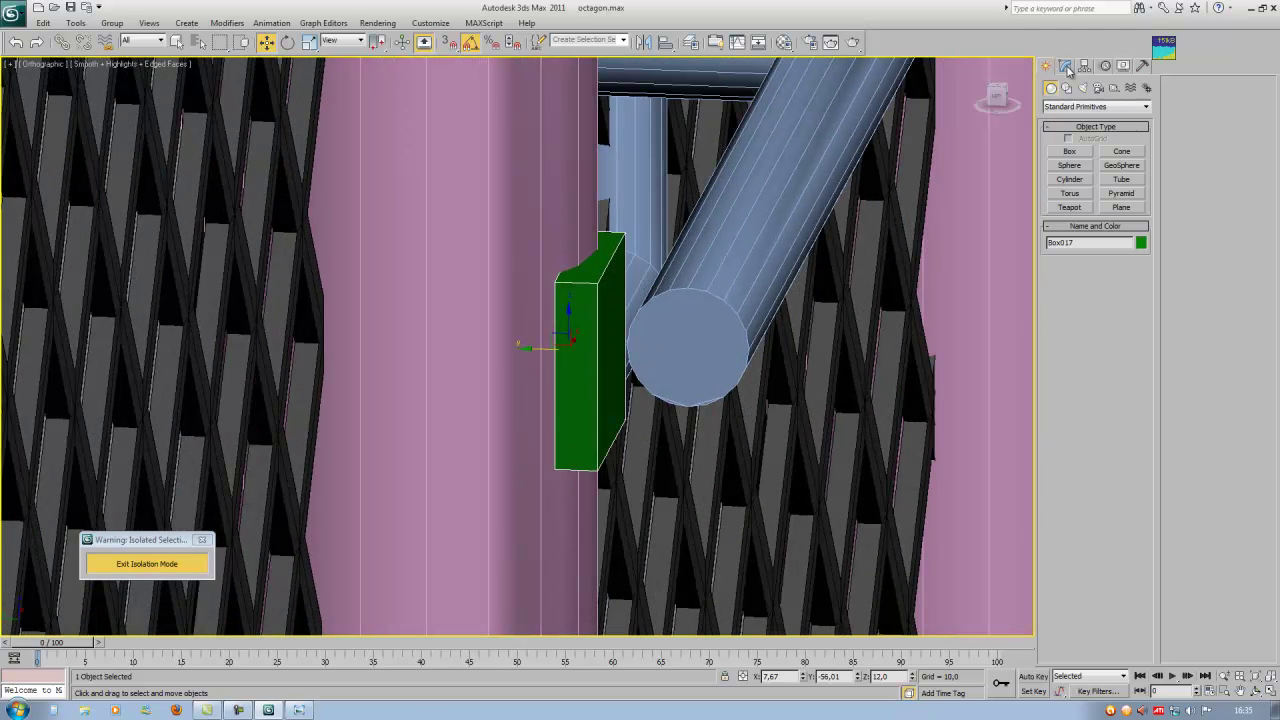
Set the box's height to 0,844 and shift it along Y so it encloses the latch bar's end.
click(1066, 67)
drag(1137, 370, 1139, 314)
drag(555, 348, 503, 348)
alt+middle_drag(651, 353, 608, 343)
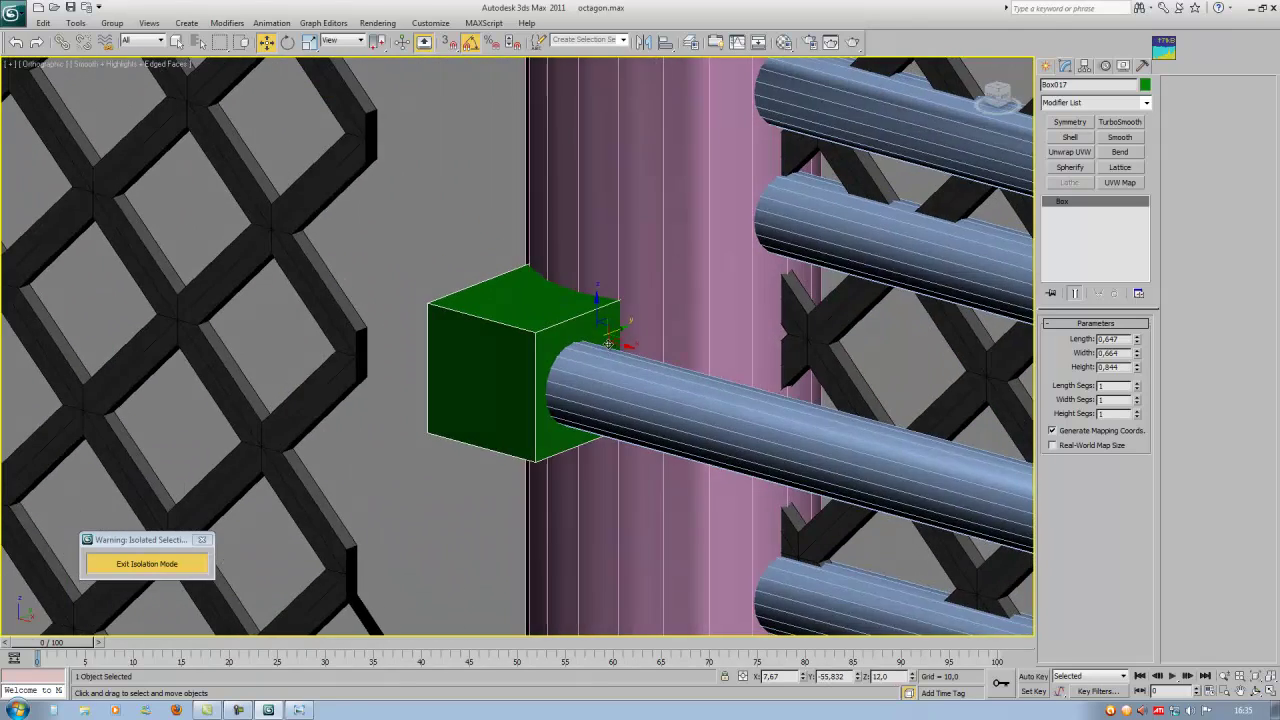
Convert the green box to an Editable Poly and enter edge editing.
right_click(567, 323)
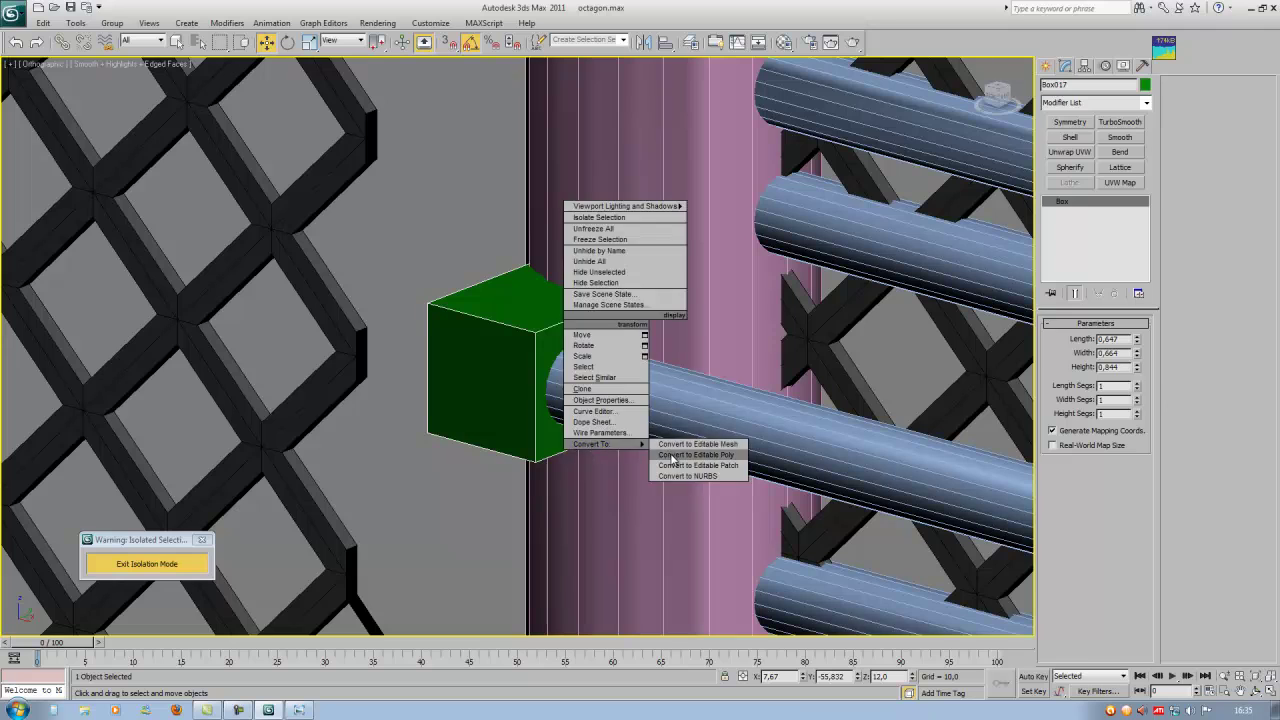
click(675, 458)
alt+middle_drag(651, 390, 718, 349)
mouse_move(763, 291)
alt+middle_down()
mouse_move(731, 309)
mouse_move(746, 308)
alt+middle_up()
scroll(684, 360, up, 3)
scroll(684, 360, down, 3)
scroll(776, 350, up, 3)
scroll(782, 376, down, 2)
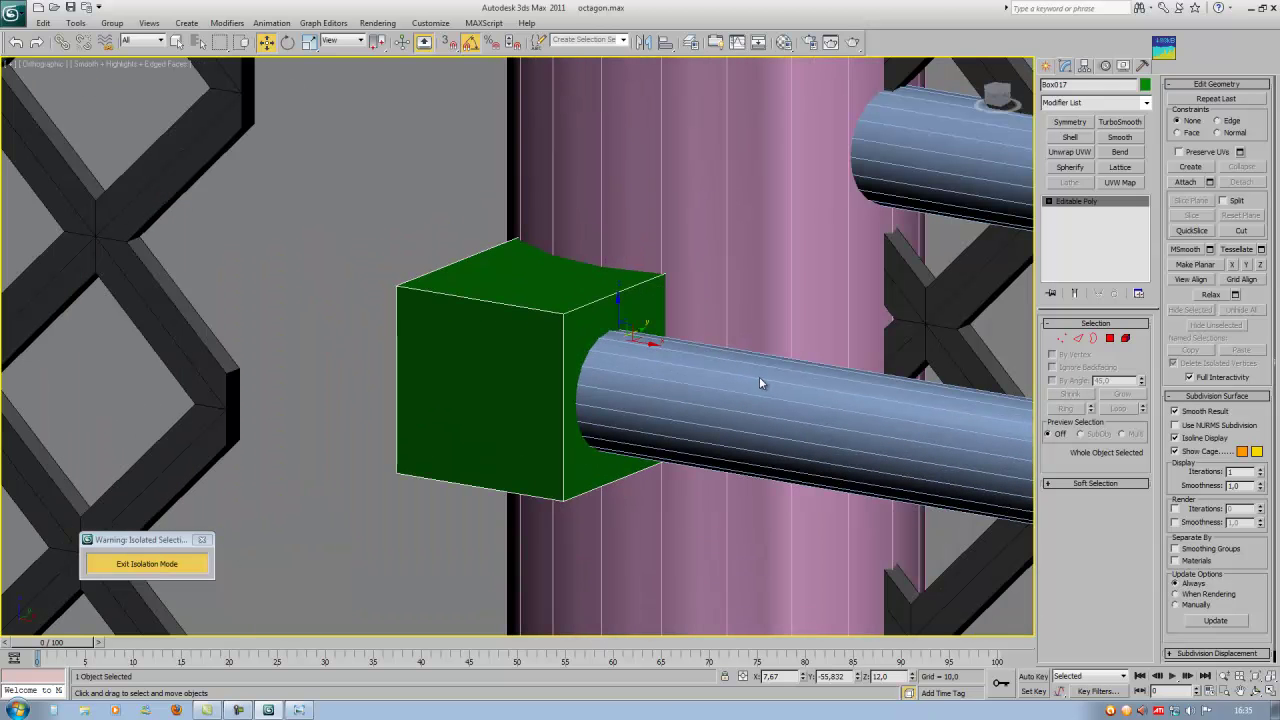
click(1080, 338)
scroll(797, 510, down, 5)
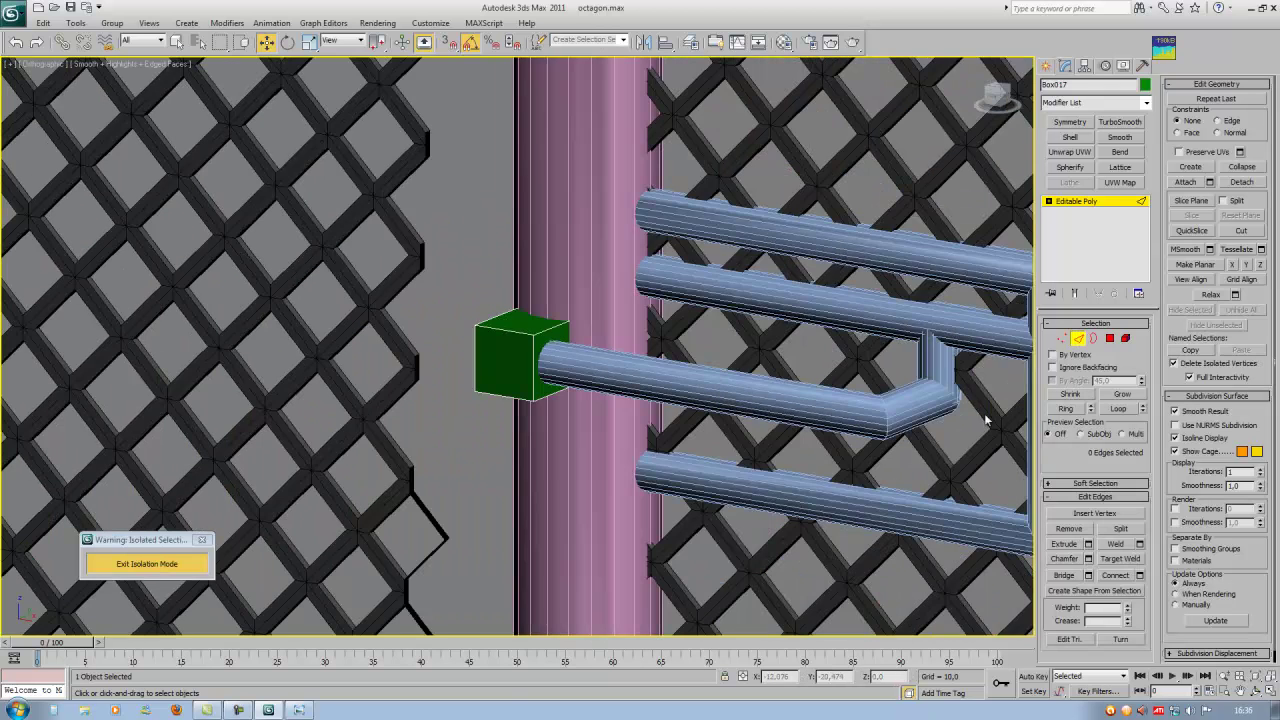
Draw a cylinder over the latch bar's round end in the left wireframe view, radius about 0,203 and height about 0,01.
click(803, 405)
scroll(803, 405, up, 3)
scroll(817, 411, down, 3)
scroll(736, 345, up, 5)
alt+middle_drag(706, 360, 985, 140)
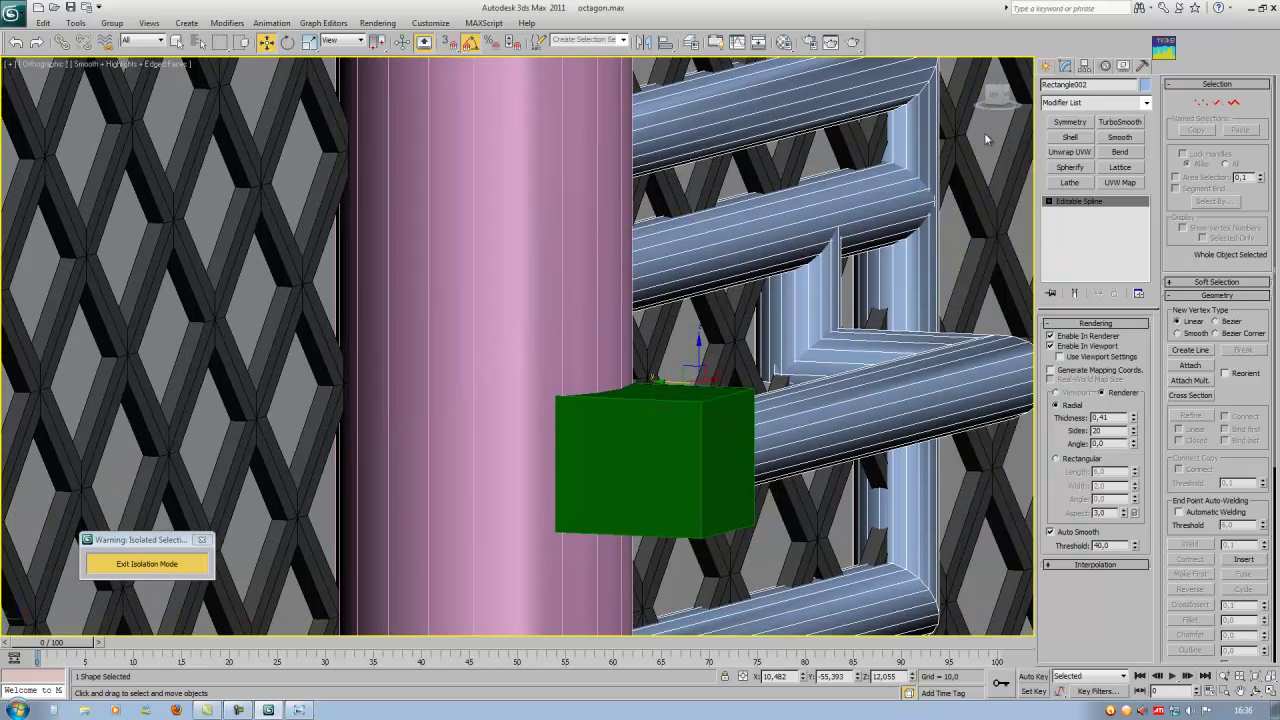
click(996, 96)
mouse_move(807, 368)
middle_down()
mouse_move(644, 320)
mouse_move(539, 315)
middle_up()
scroll(586, 320, up, 3)
key(F3)
scroll(715, 380, up, 4)
mouse_move(720, 384)
middle_down()
mouse_move(637, 360)
mouse_move(533, 381)
middle_up()
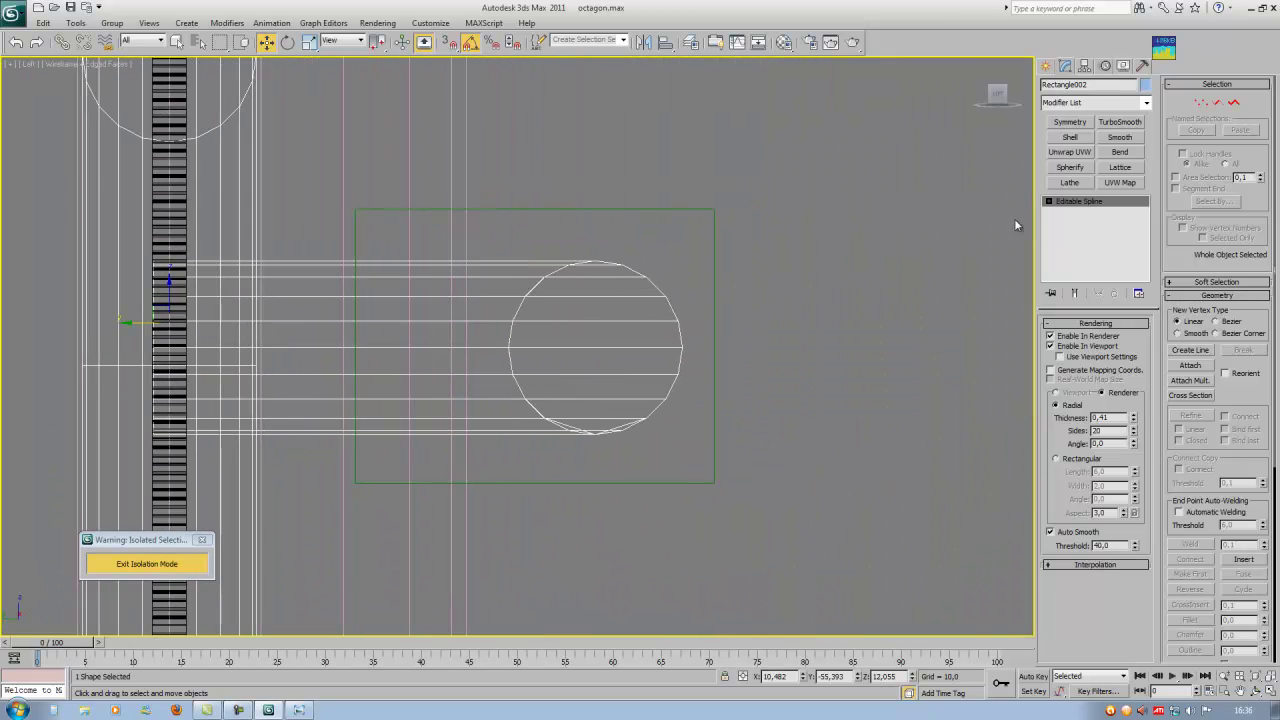
click(1047, 66)
click(1070, 179)
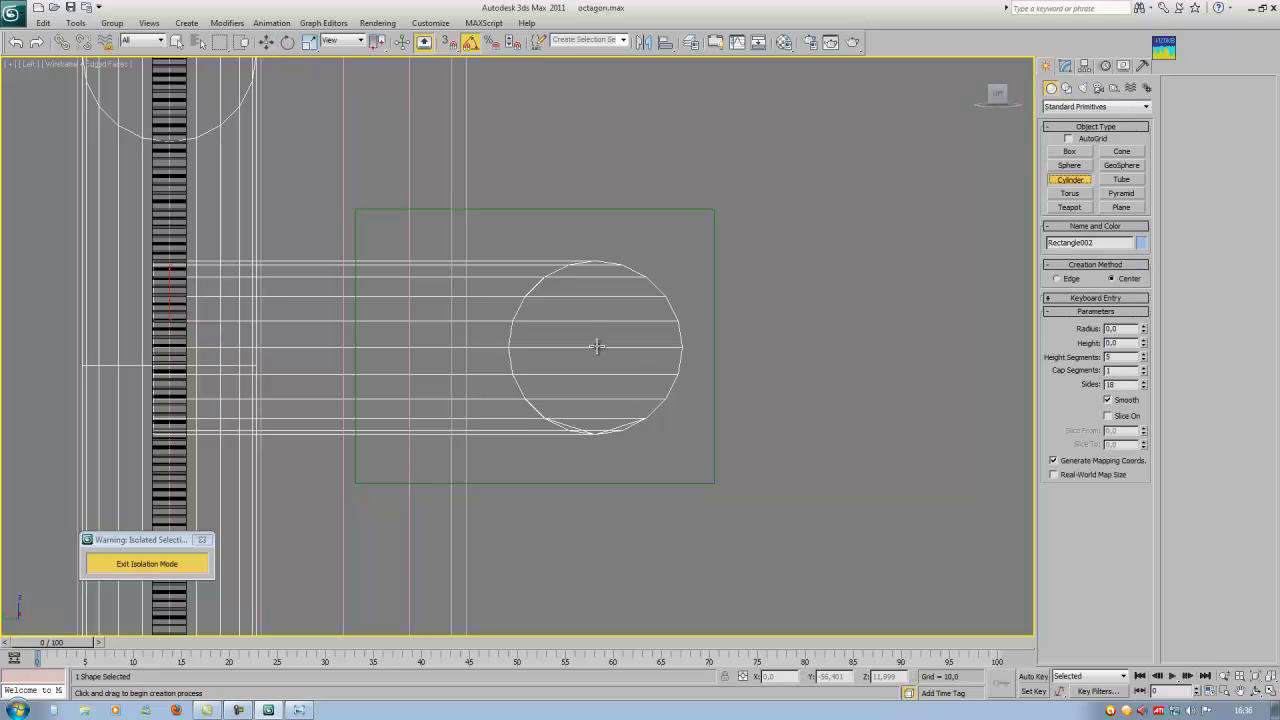
drag(596, 347, 643, 421)
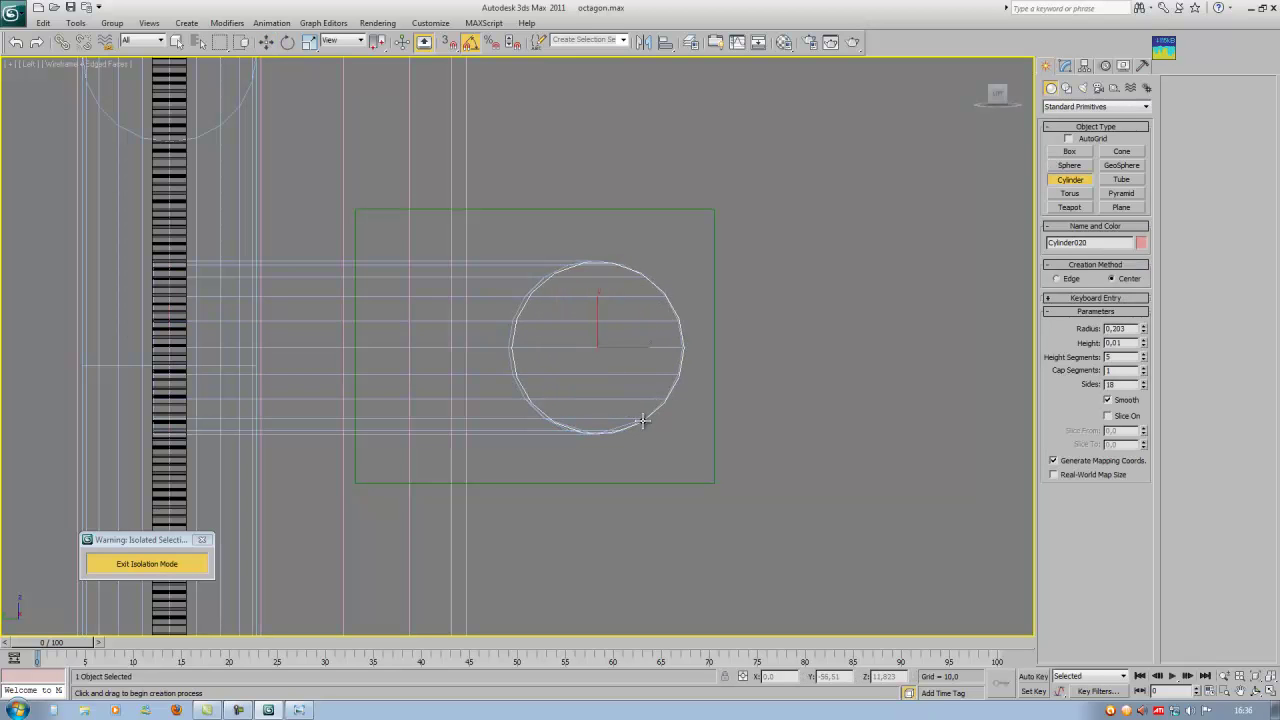
click(611, 378)
Centre the cylinder precisely on the latch bar's round outline and scale it slightly larger than the bar.
key(w)
scroll(580, 375, up, 3)
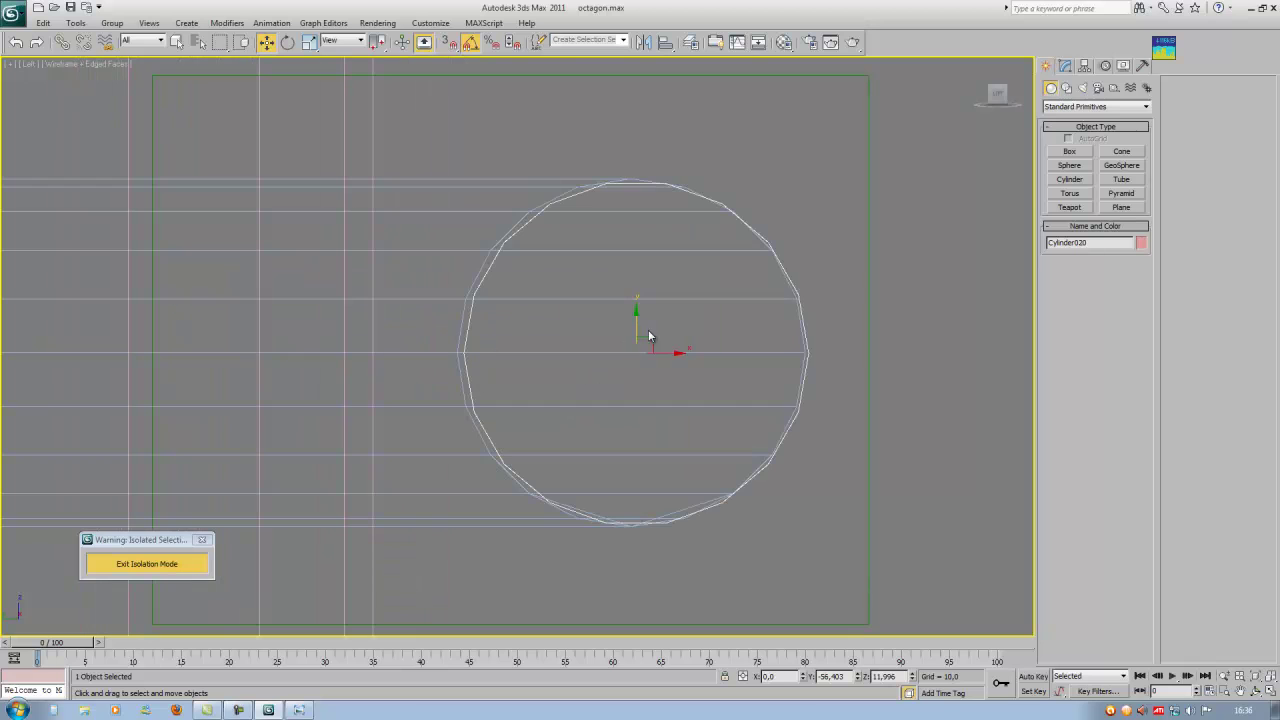
drag(648, 339, 642, 339)
scroll(620, 363, up, 8)
drag(768, 337, 765, 323)
scroll(767, 325, down, 6)
middle_drag(639, 360, 636, 359)
drag(599, 344, 562, 330)
key(r)
Move the cylinder along X onto the latch bar, just beyond the green box's inner face.
scroll(591, 355, down, 4)
key(F3)
mouse_move(614, 391)
alt+middle_down()
mouse_move(466, 403)
mouse_move(491, 394)
mouse_move(557, 398)
mouse_move(450, 425)
alt+middle_up()
scroll(460, 419, up, 3)
key(w)
drag(397, 394, 588, 429)
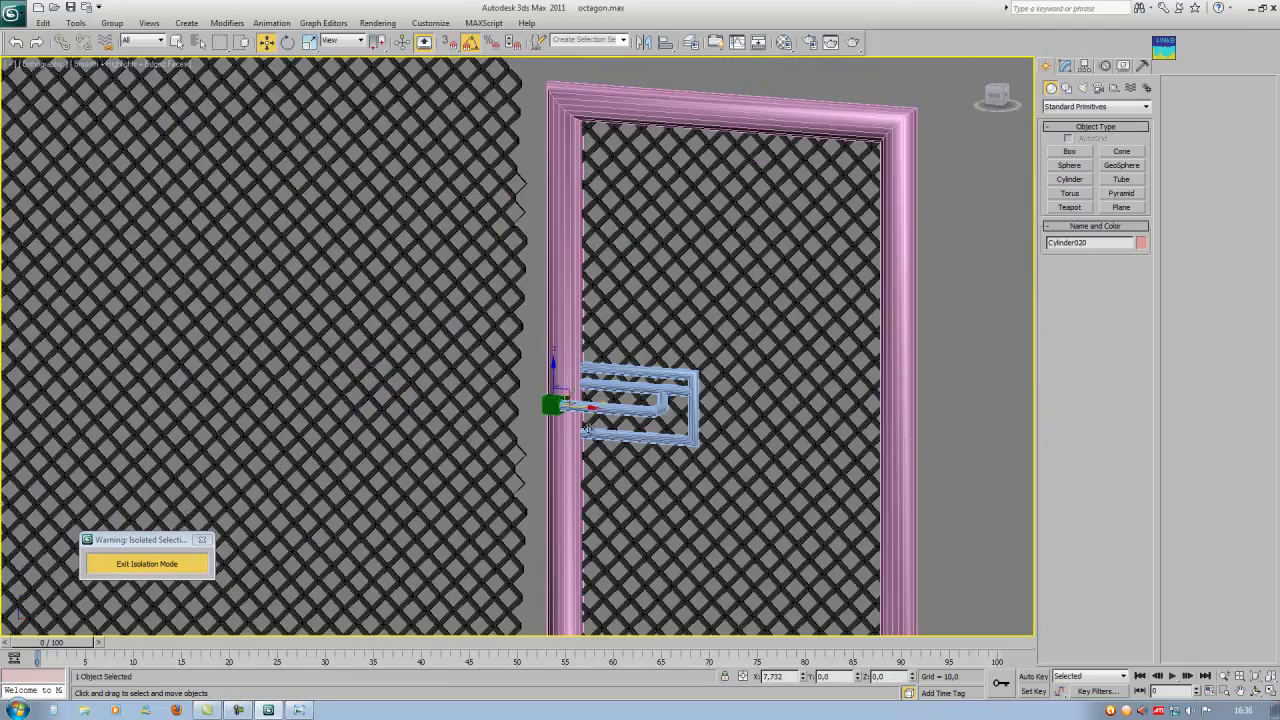
scroll(534, 380, up, 6)
drag(468, 442, 506, 446)
middle_drag(494, 450, 567, 400)
scroll(567, 400, up, 5)
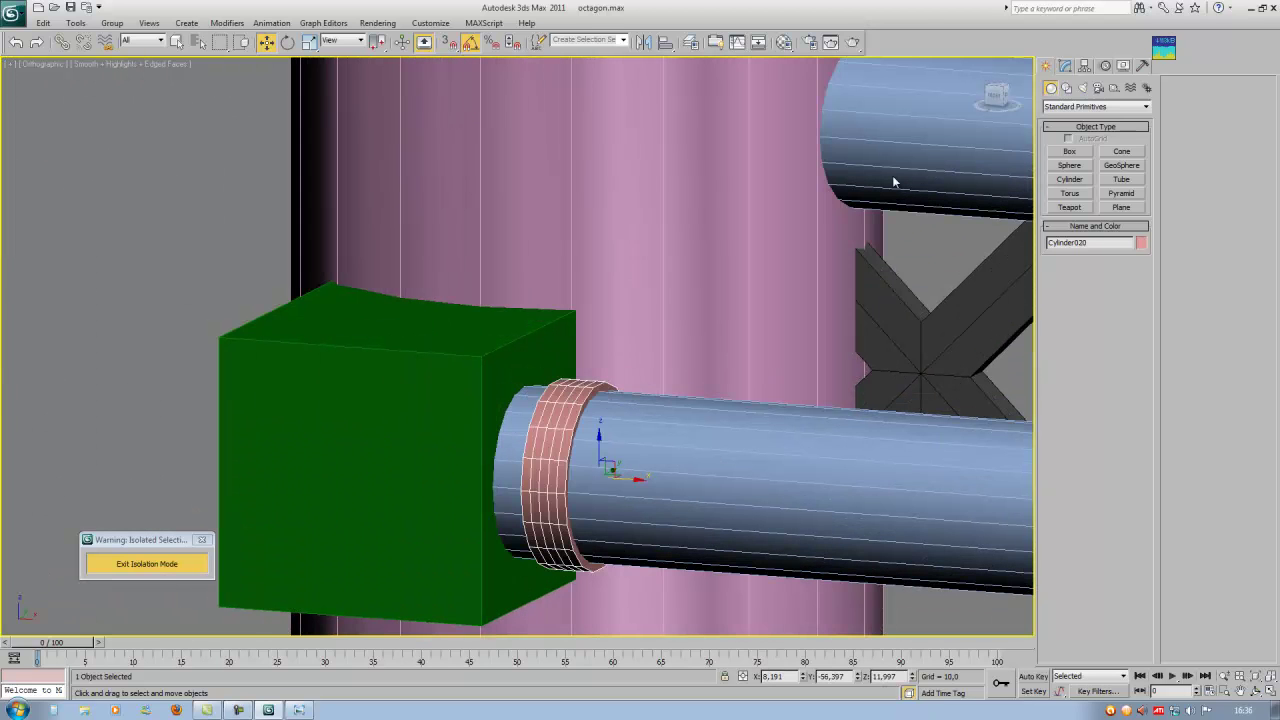
Set the cylinder's height to 0,971 so it passes through the box, with 1 height segment.
click(1065, 66)
drag(1145, 358, 1147, 295)
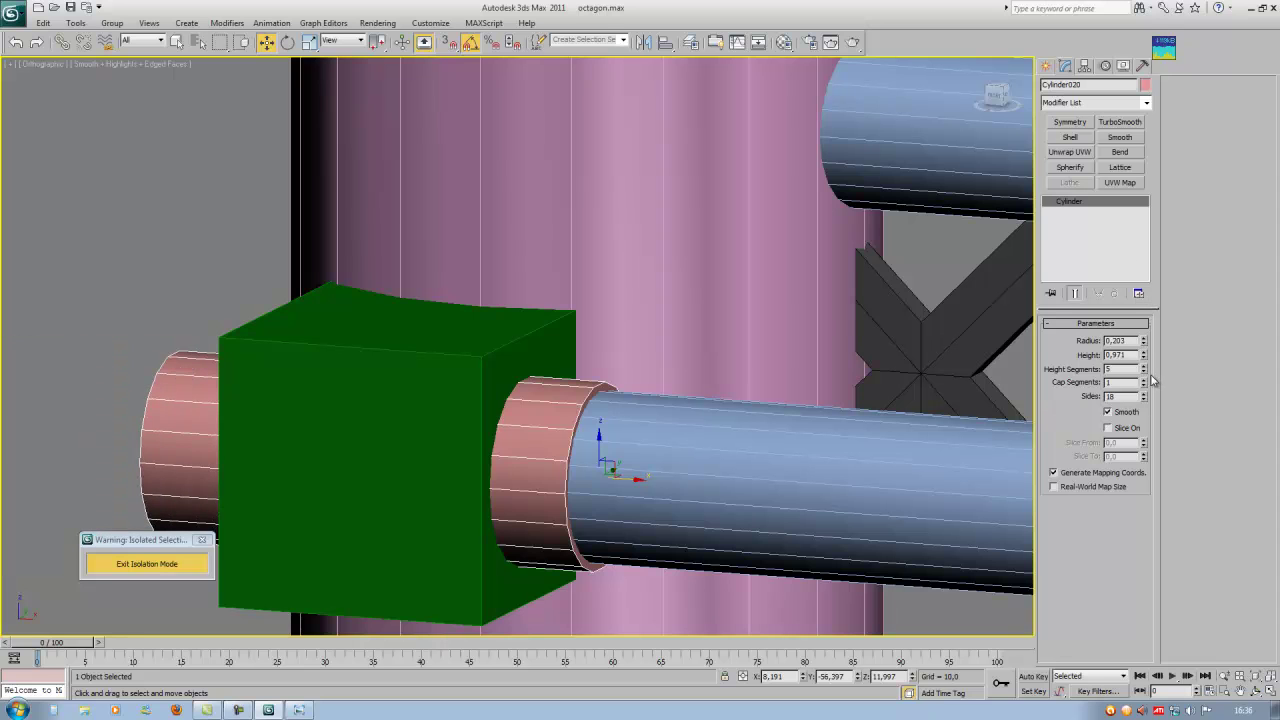
scroll(800, 384, down, 3)
scroll(780, 389, up, 1)
alt+middle_drag(740, 402, 547, 342)
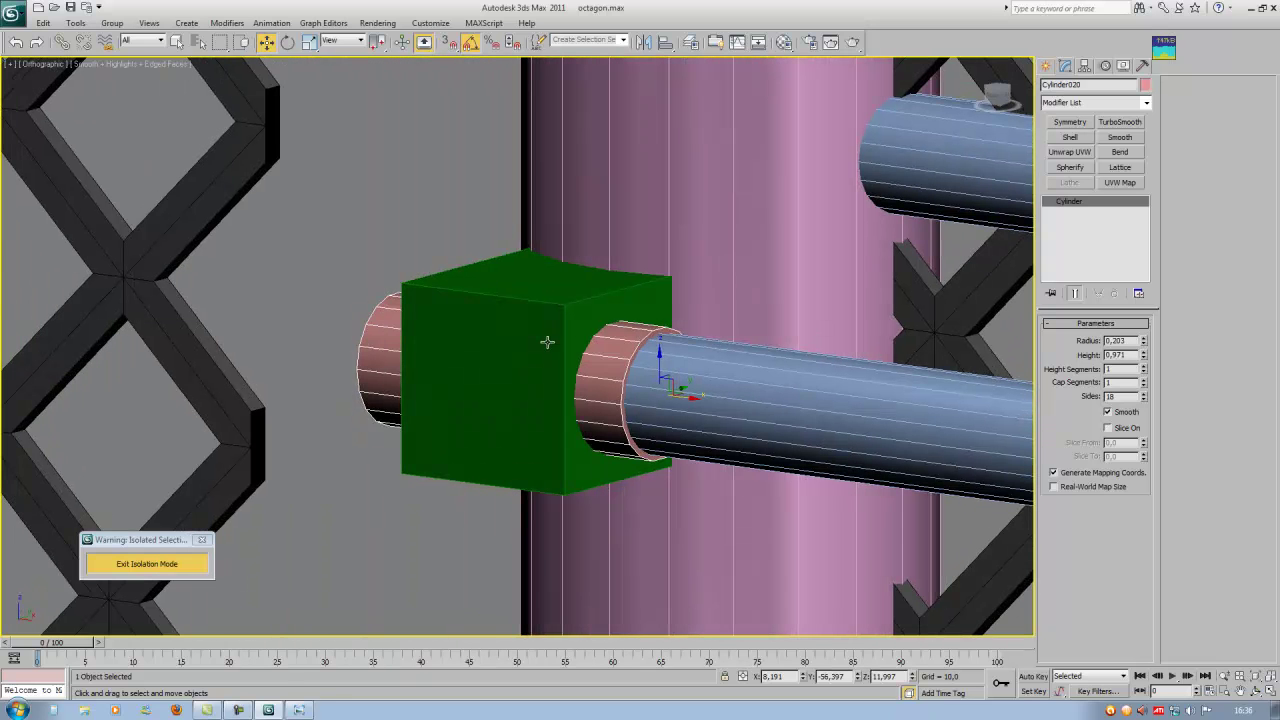
Subtract the cylinder from the green box with a Boolean Subtraction (A-B) to cut the bar hole.
click(636, 298)
middle_drag(636, 298, 588, 298)
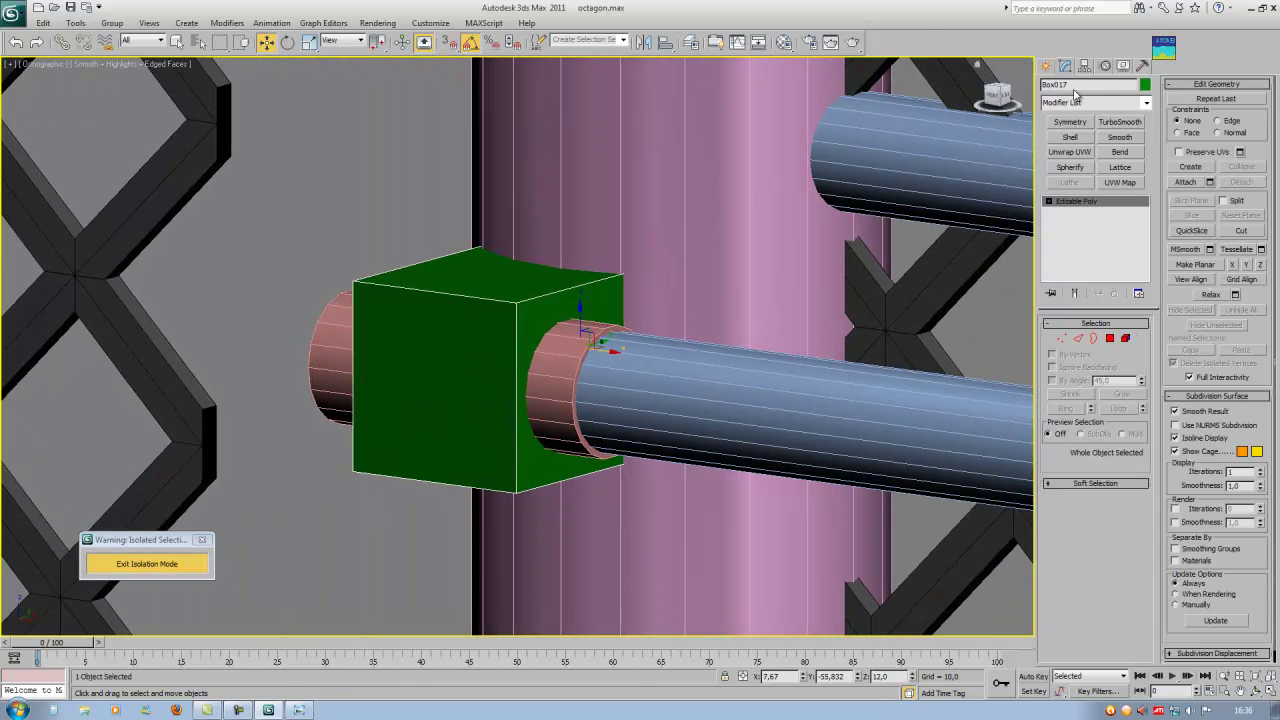
click(1049, 67)
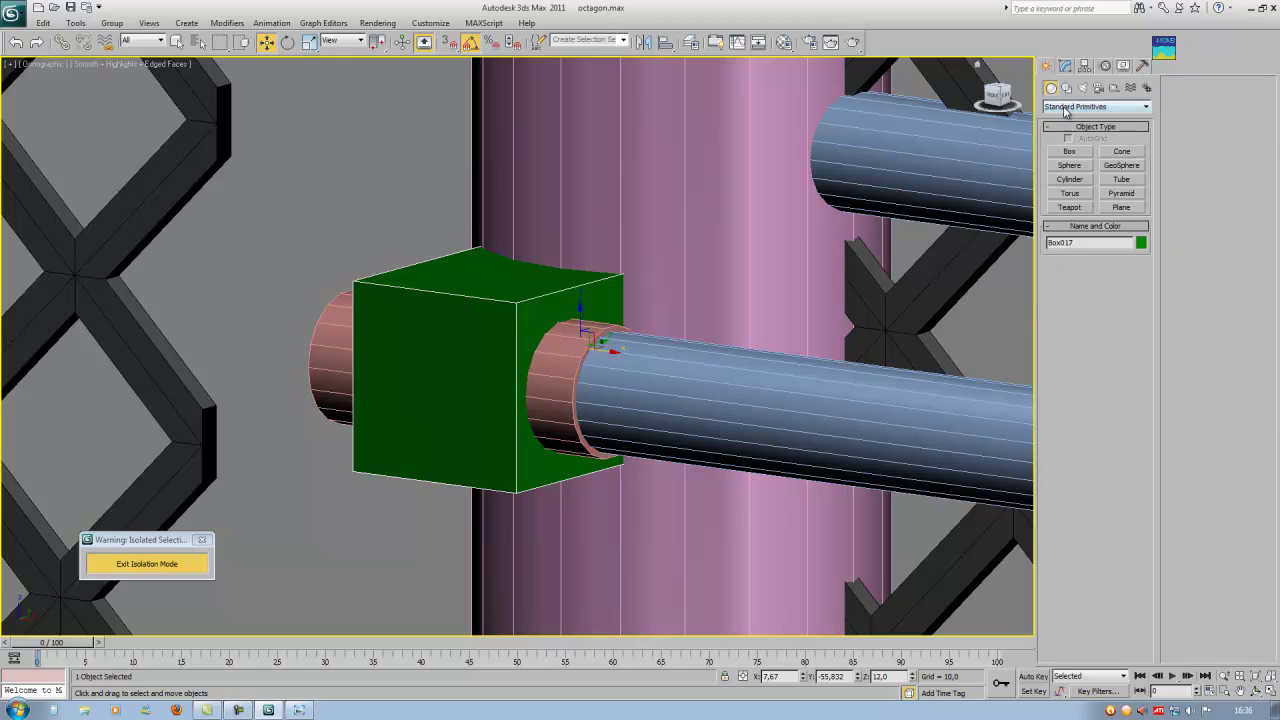
click(1066, 107)
click(1085, 127)
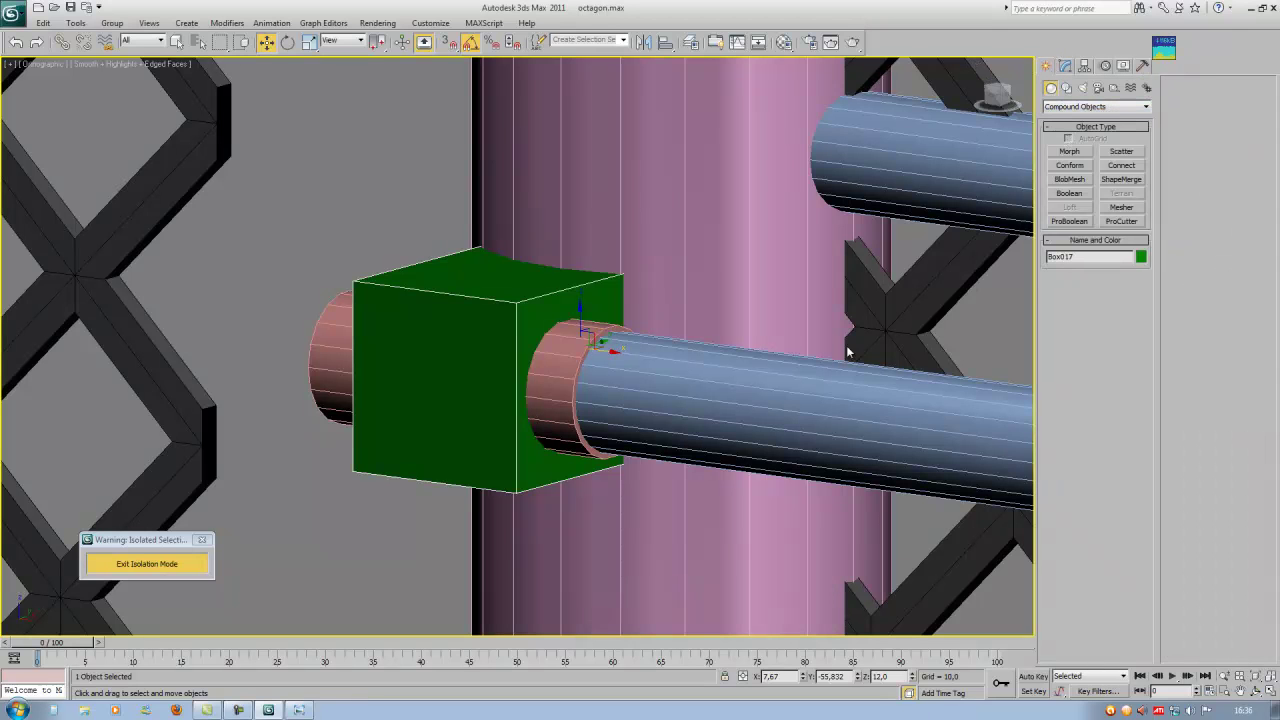
click(1069, 194)
click(1098, 297)
click(569, 356)
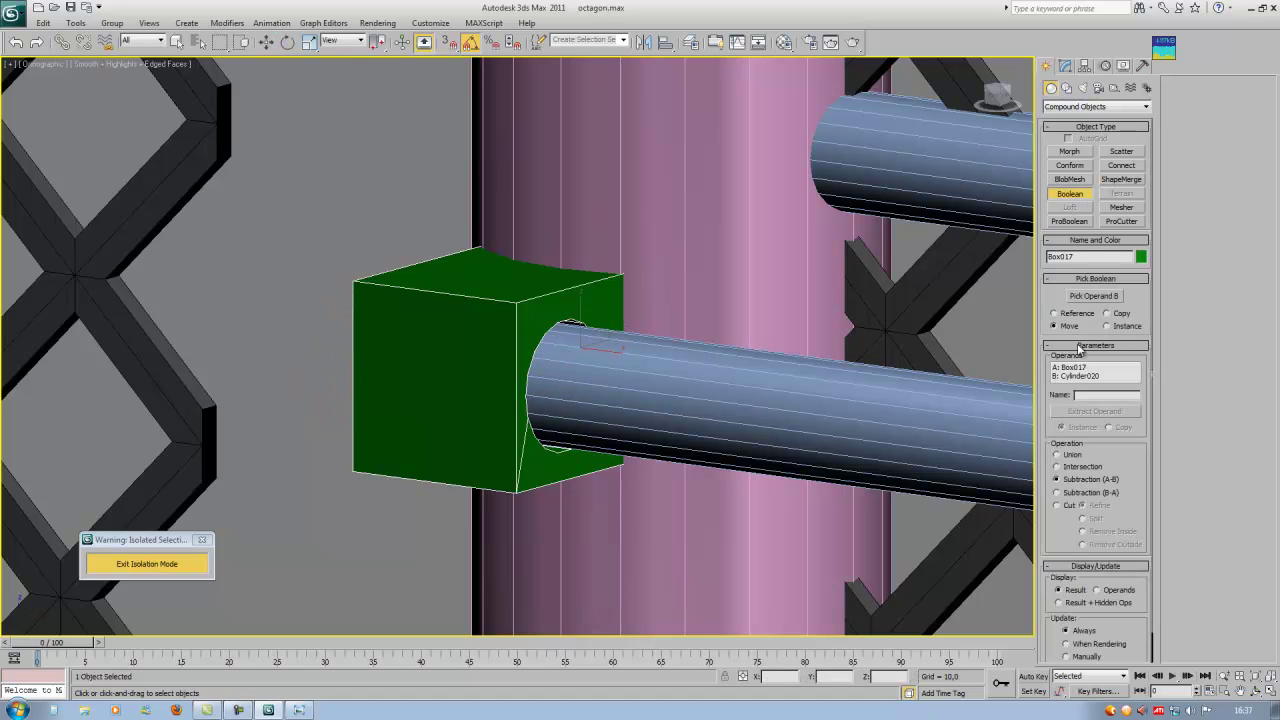
mouse_move(560, 340)
alt+middle_down()
mouse_move(542, 336)
mouse_move(718, 328)
mouse_move(543, 363)
mouse_move(542, 352)
alt+middle_up()
alt+middle_drag(582, 457, 604, 441)
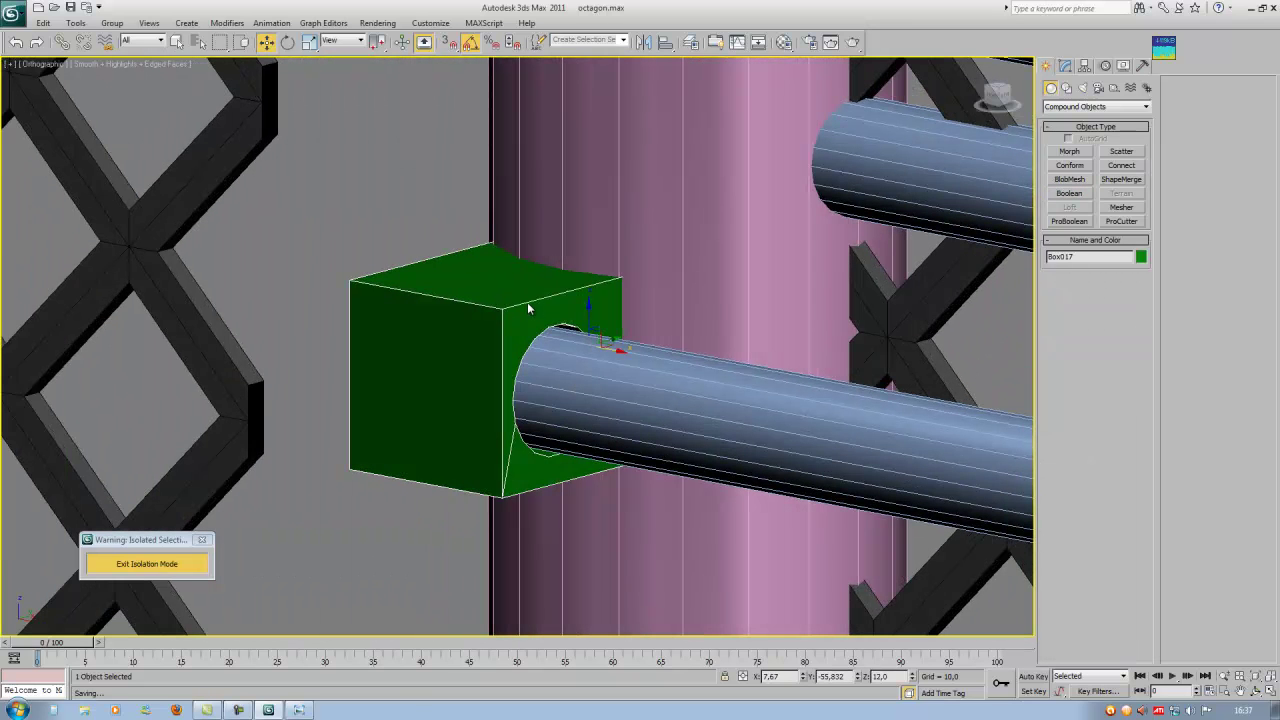
Convert the drilled green box back to an Editable Poly.
right_click(529, 309)
mouse_move(565, 410)
click(641, 440)
alt+middle_drag(666, 400, 760, 360)
Connect the box's two lower side edges with 1 segment, sliding the new edge beneath the hole.
click(996, 95)
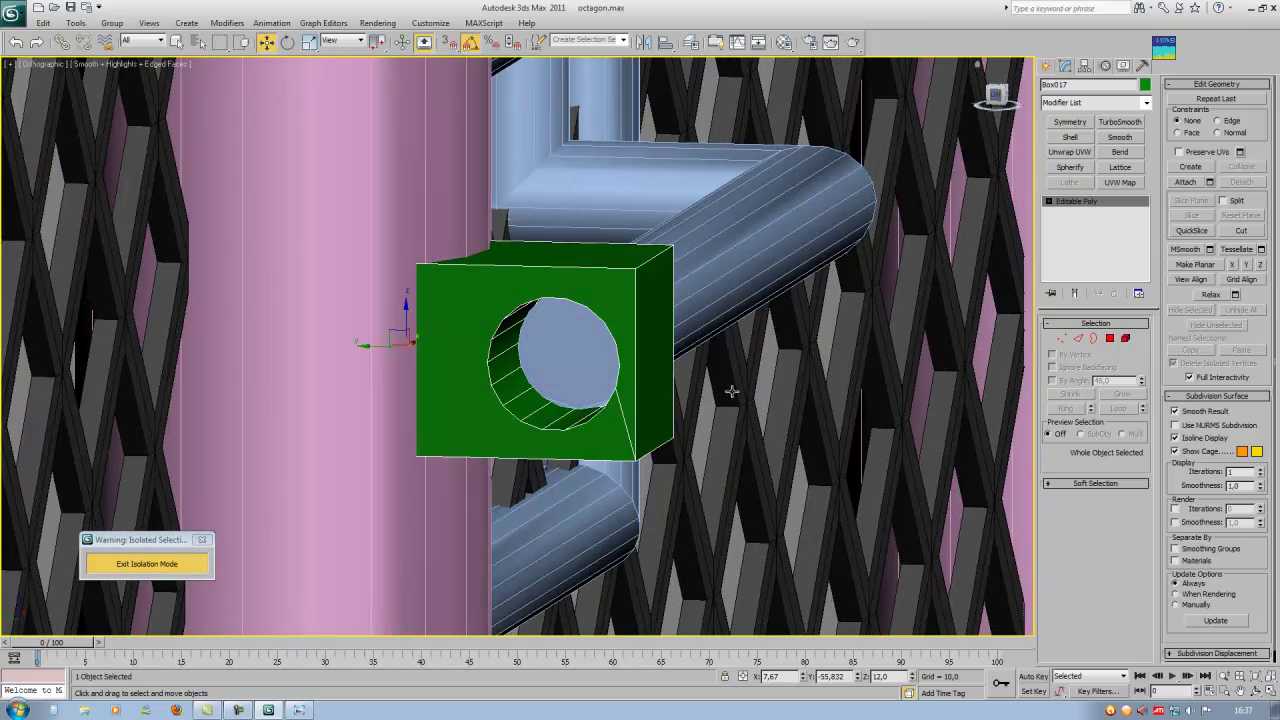
scroll(706, 311, up, 3)
middle_drag(677, 354, 539, 365)
scroll(539, 365, up, 1)
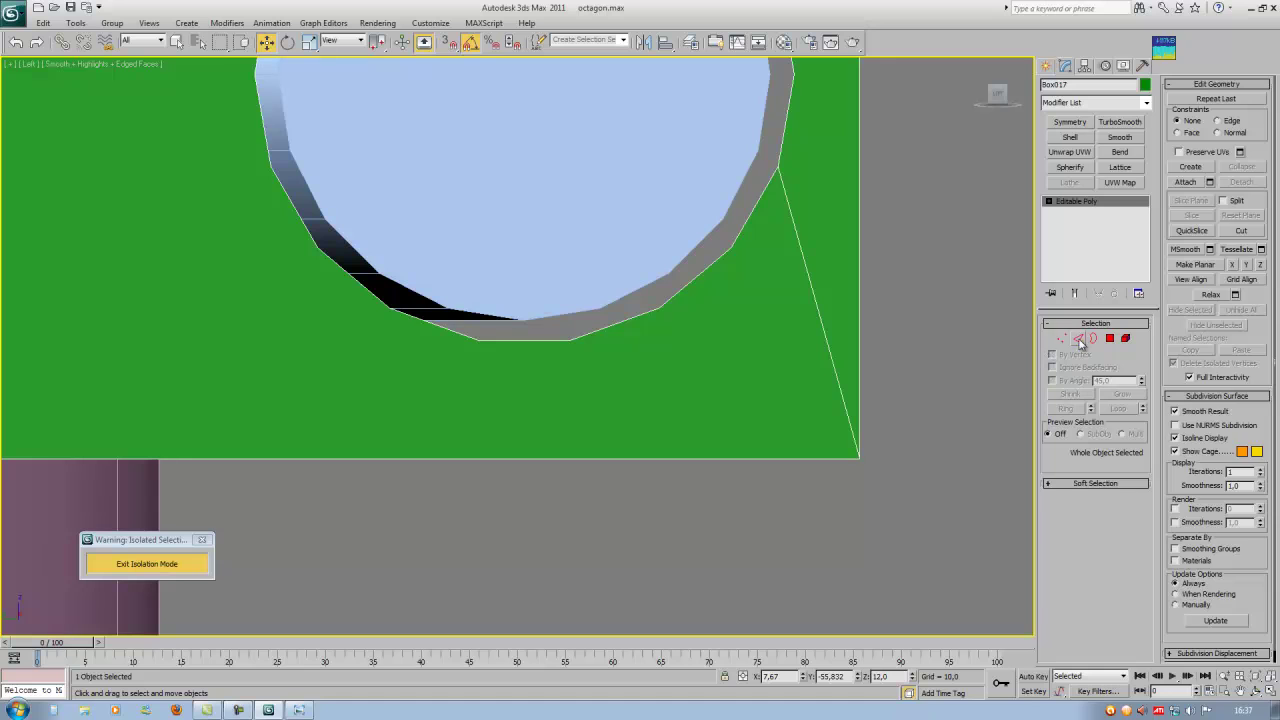
click(1079, 339)
drag(524, 543, 490, 421)
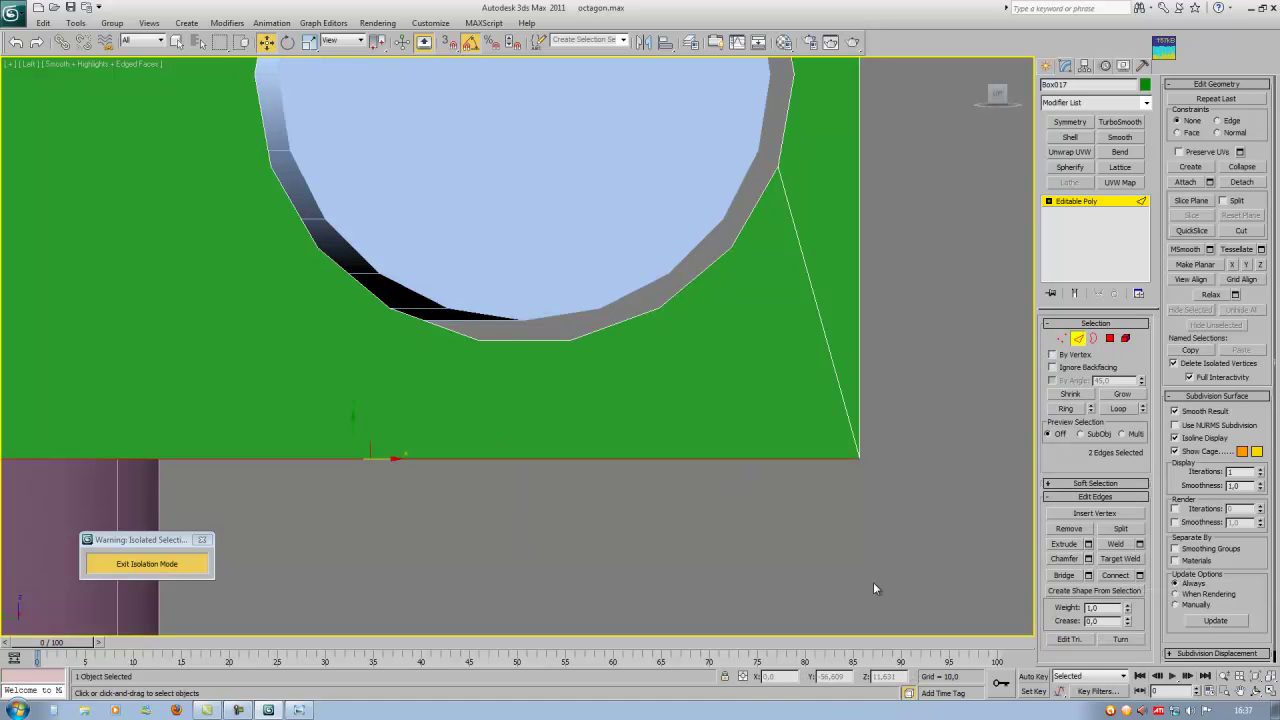
click(1139, 575)
alt+middle_drag(538, 423, 540, 403)
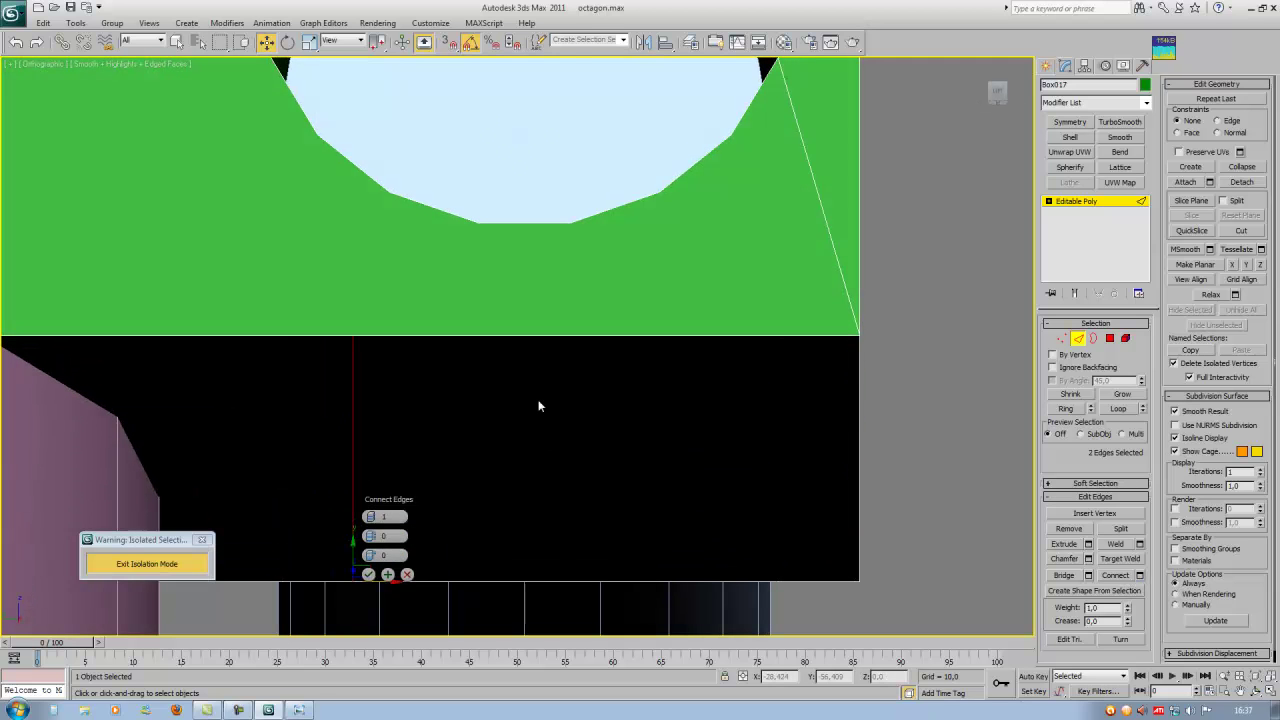
drag(373, 557, 490, 554)
click(369, 575)
mouse_move(520, 400)
alt+middle_down()
mouse_move(529, 391)
mouse_move(528, 417)
alt+middle_up()
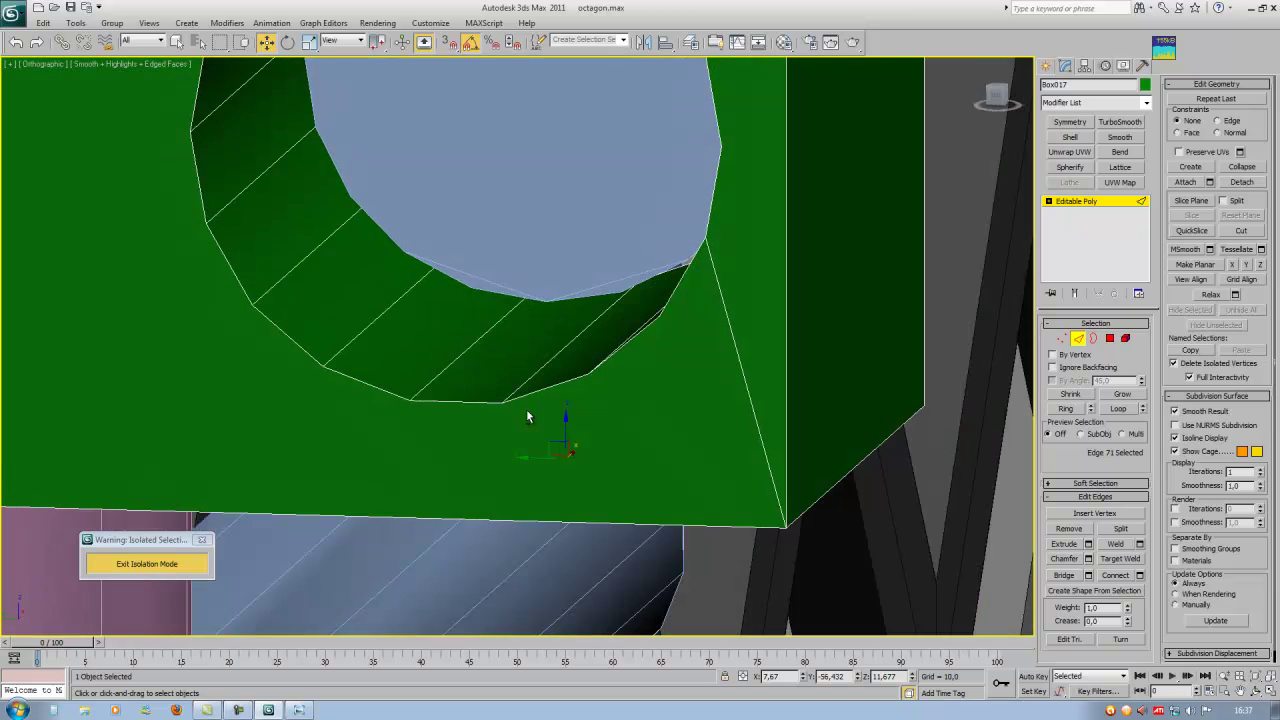
Connect the new lower-edge vertices to the hole's bottom vertices on both drilled faces of the box.
click(1061, 338)
click(993, 98)
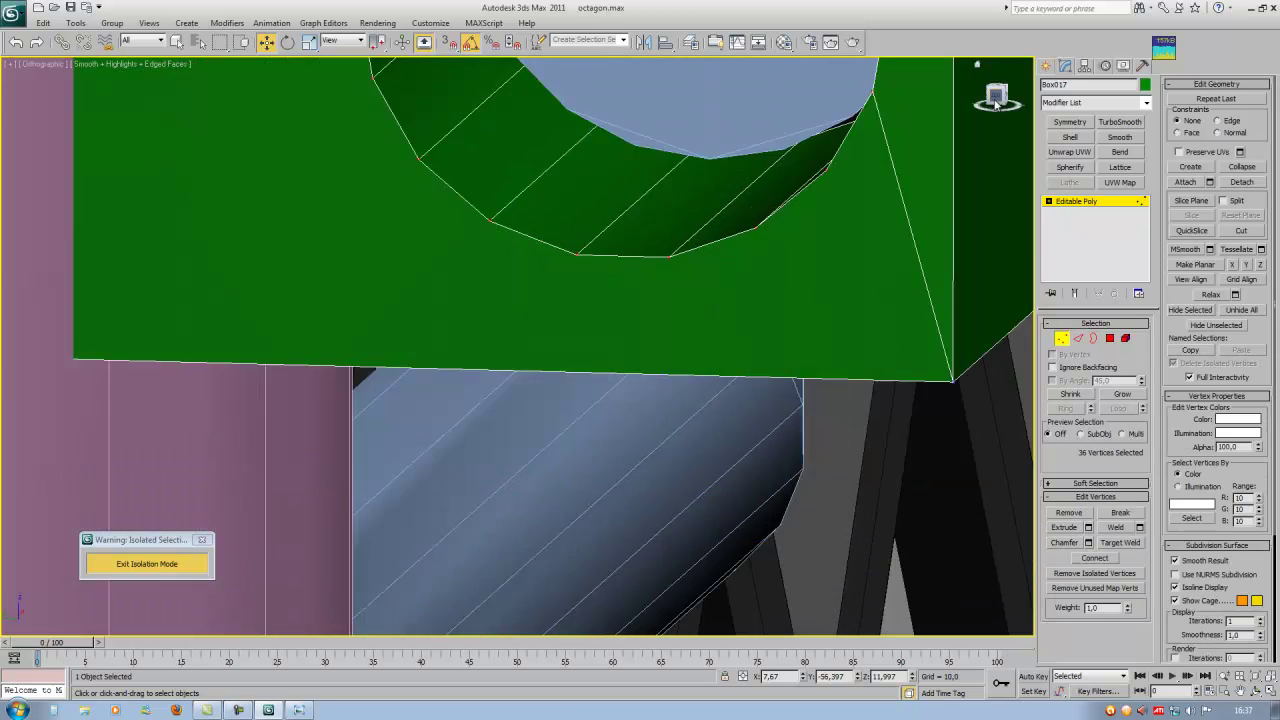
key(z)
key(F3)
middle_drag(691, 490, 640, 246)
scroll(640, 246, up, 4)
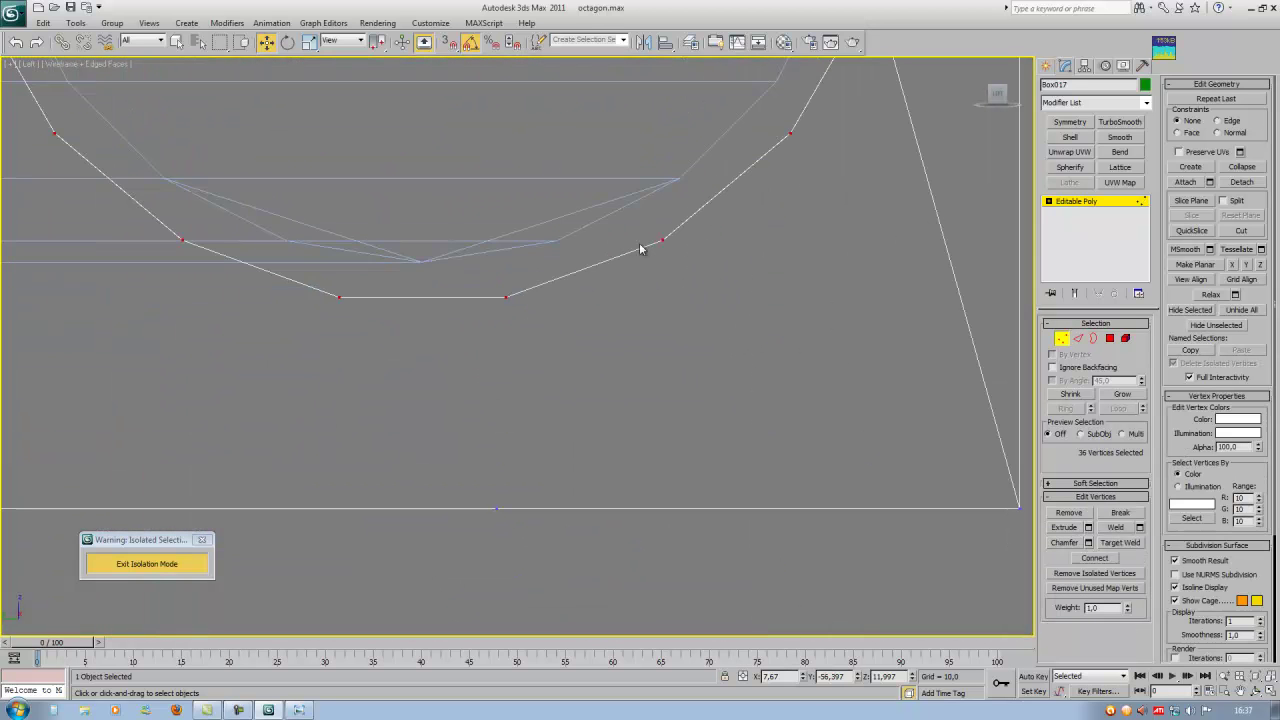
drag(462, 551, 561, 287)
drag(452, 538, 566, 276)
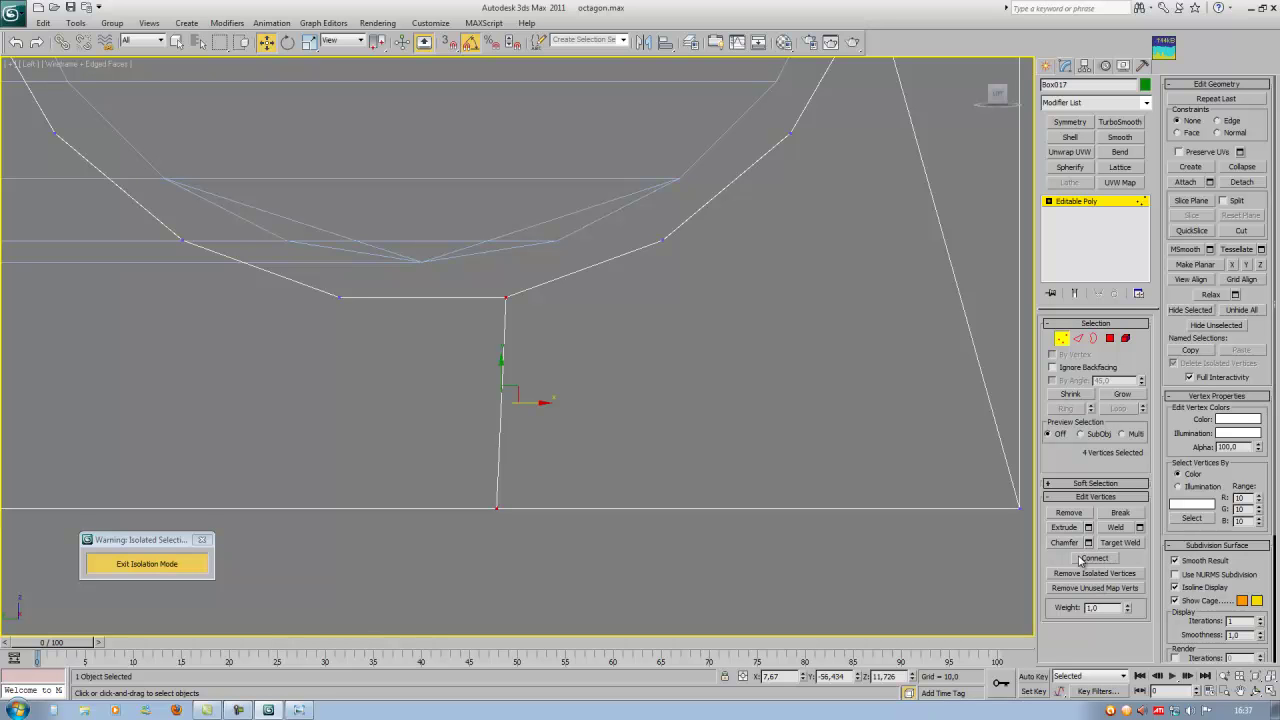
Remove the two diagonal edges running from the hole to the box's lower corners.
scroll(742, 440, down, 5)
alt+middle_drag(742, 440, 714, 400)
middle_drag(736, 230, 967, 140)
scroll(930, 203, up, 8)
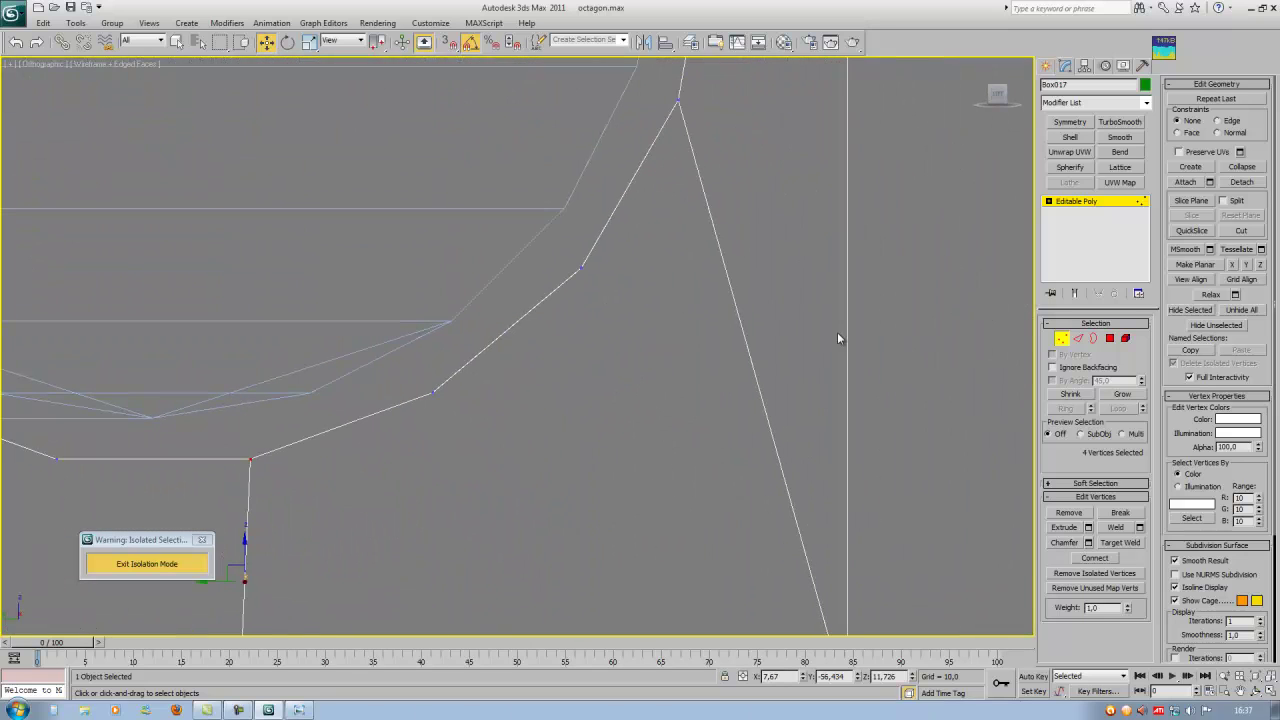
click(1078, 338)
drag(771, 272, 695, 406)
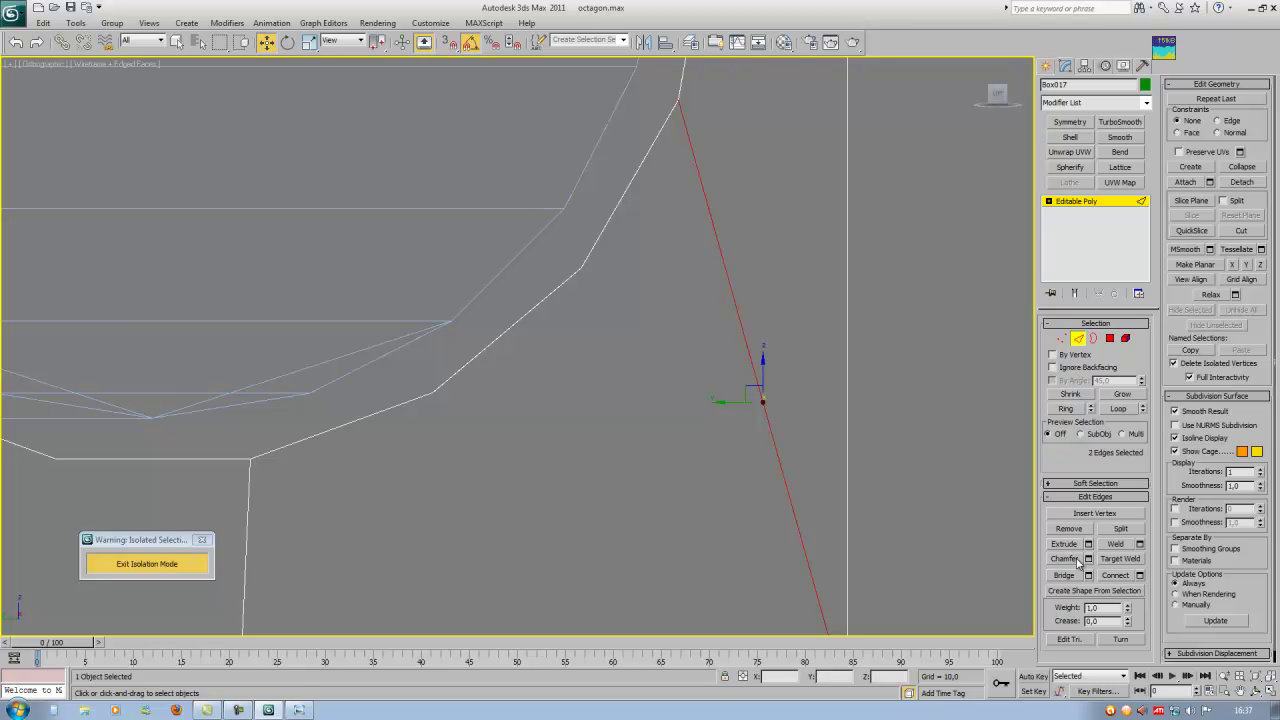
click(1079, 529)
Select the green box's top and bottom polygons and convert the selection to their border edges.
scroll(784, 406, down, 10)
key(F3)
scroll(675, 424, down, 3)
middle_drag(675, 424, 825, 390)
scroll(640, 440, up, 5)
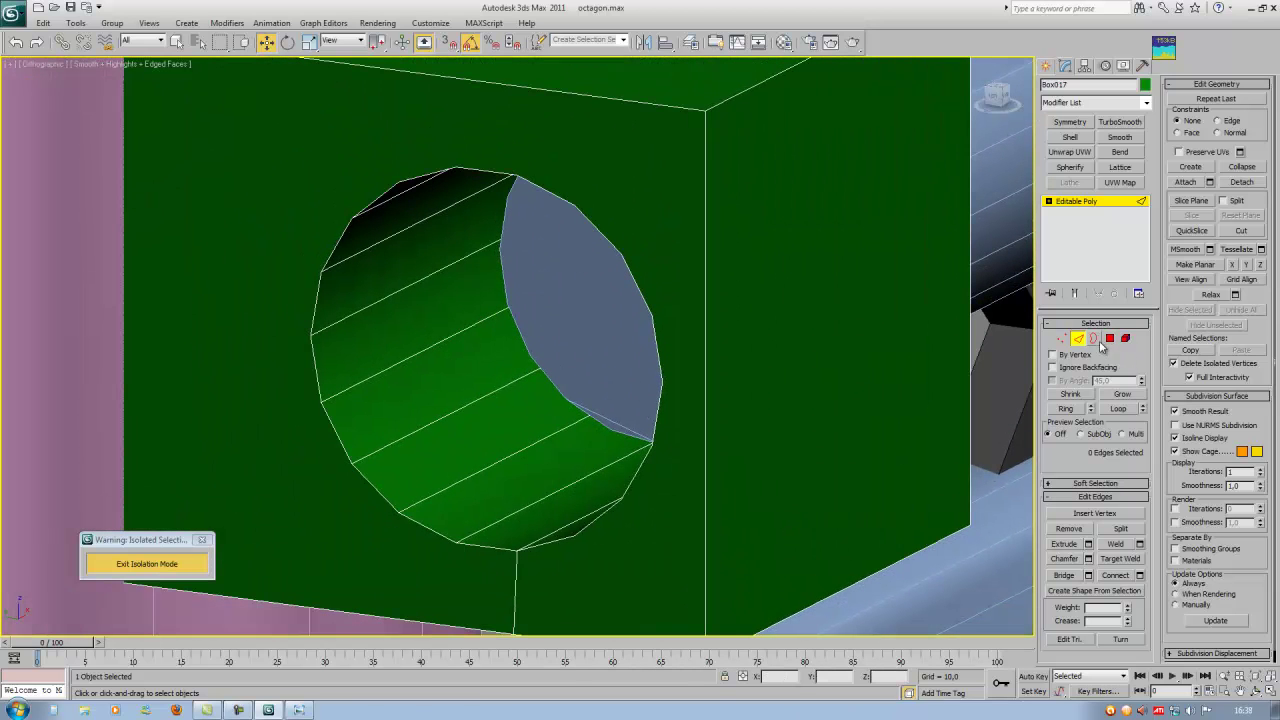
click(1110, 338)
scroll(684, 210, down, 5)
click(628, 214)
alt+middle_drag(634, 271, 589, 412)
ctrl+click(589, 412)
ctrl+click(555, 433)
alt+middle_drag(580, 275, 585, 346)
scroll(585, 346, up, 2)
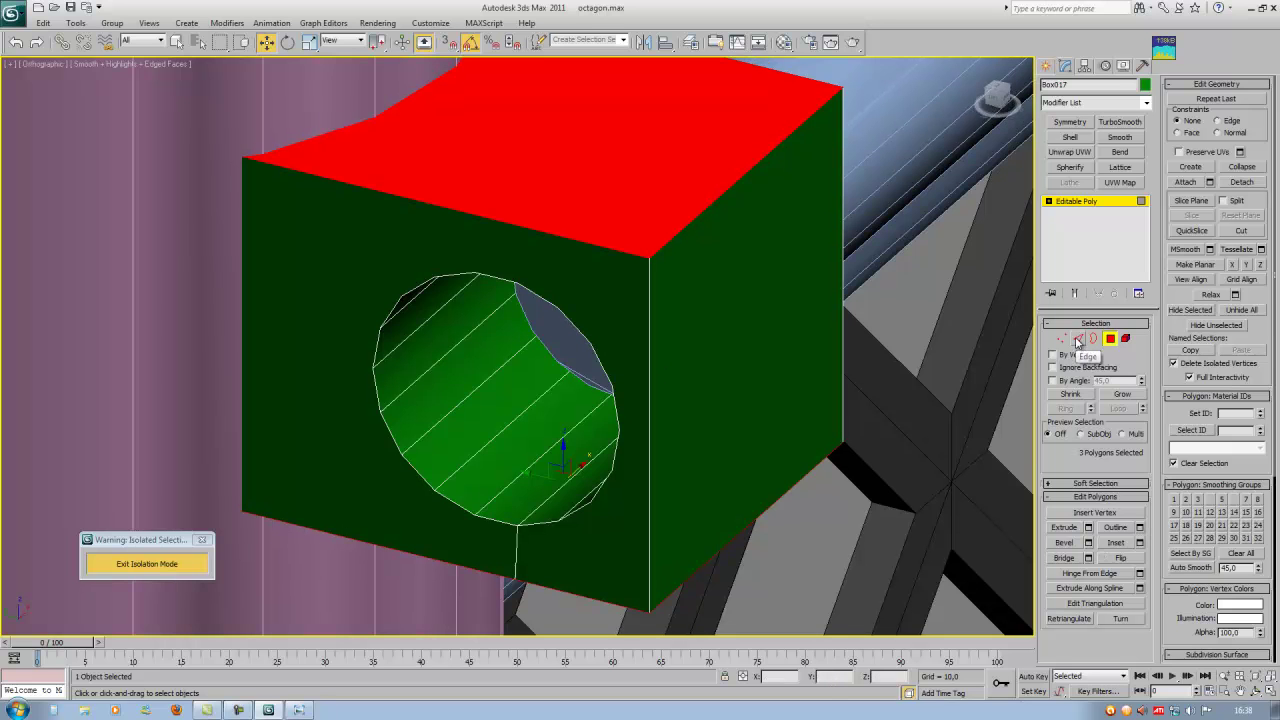
click(1078, 341)
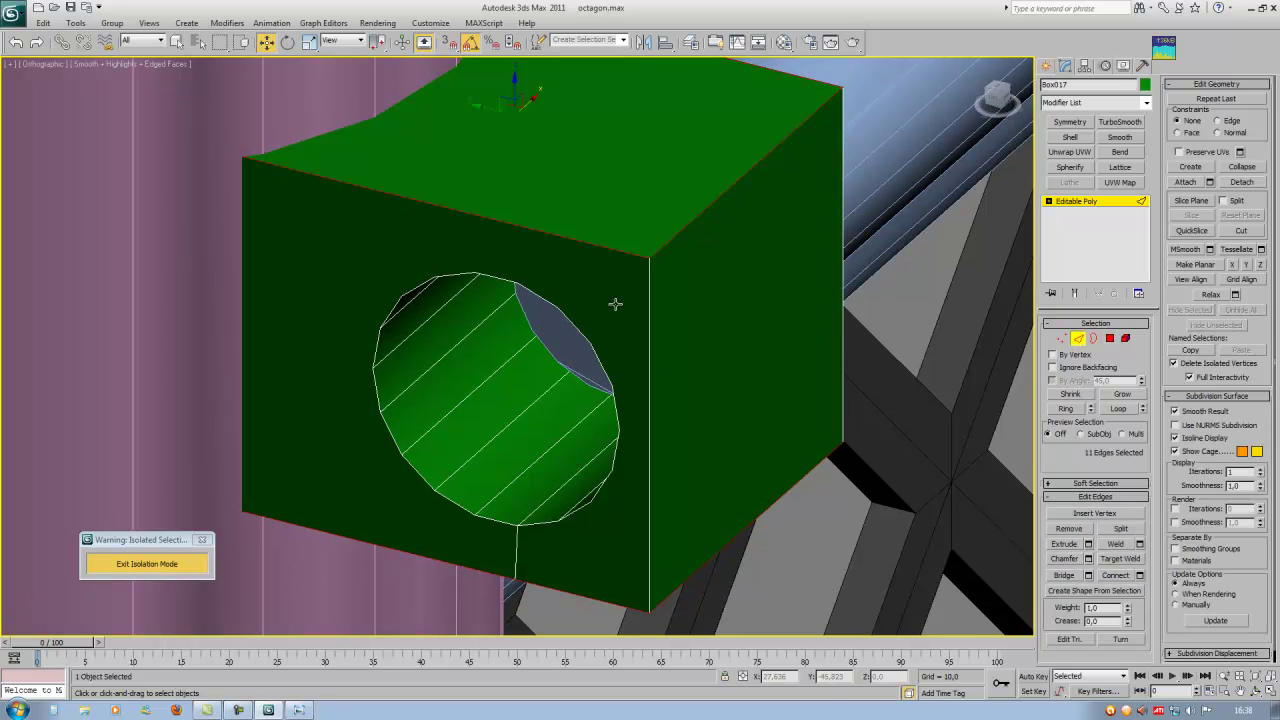
Chamfer the selected top and bottom border edges by 0.018 with 1 segment.
alt+middle_drag(615, 304, 624, 260)
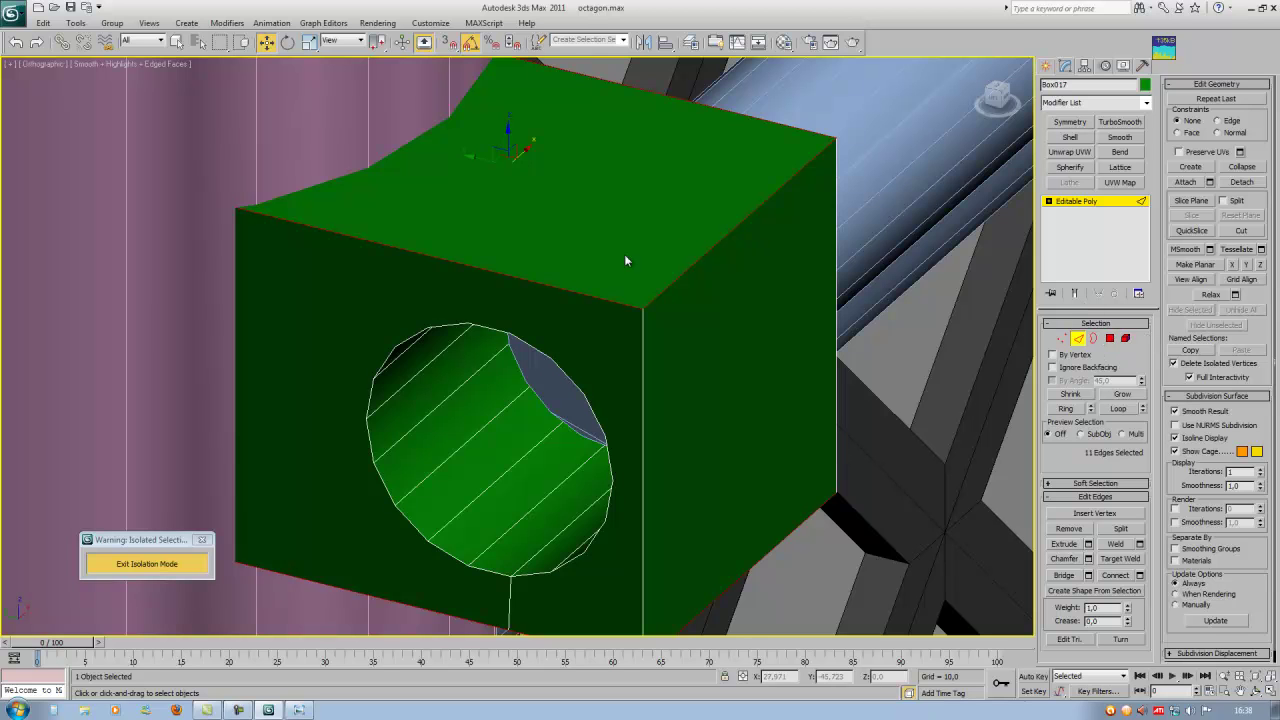
alt+middle_drag(826, 360, 803, 349)
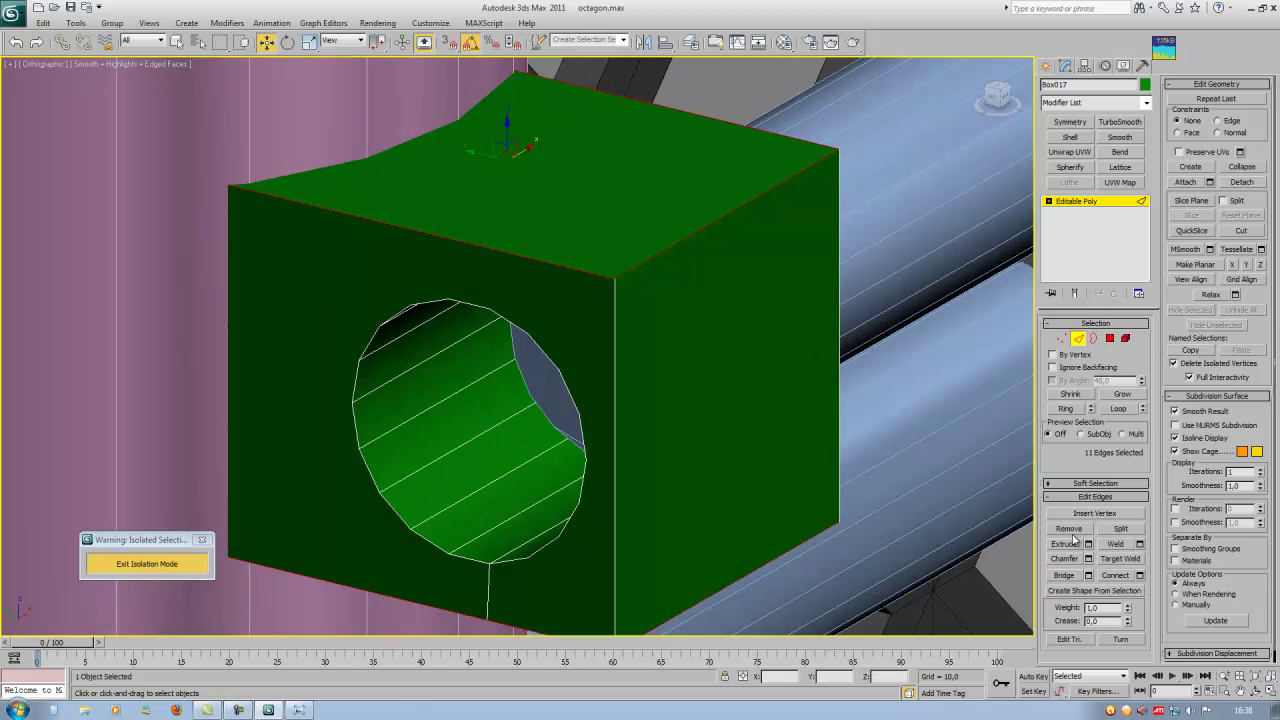
click(1088, 558)
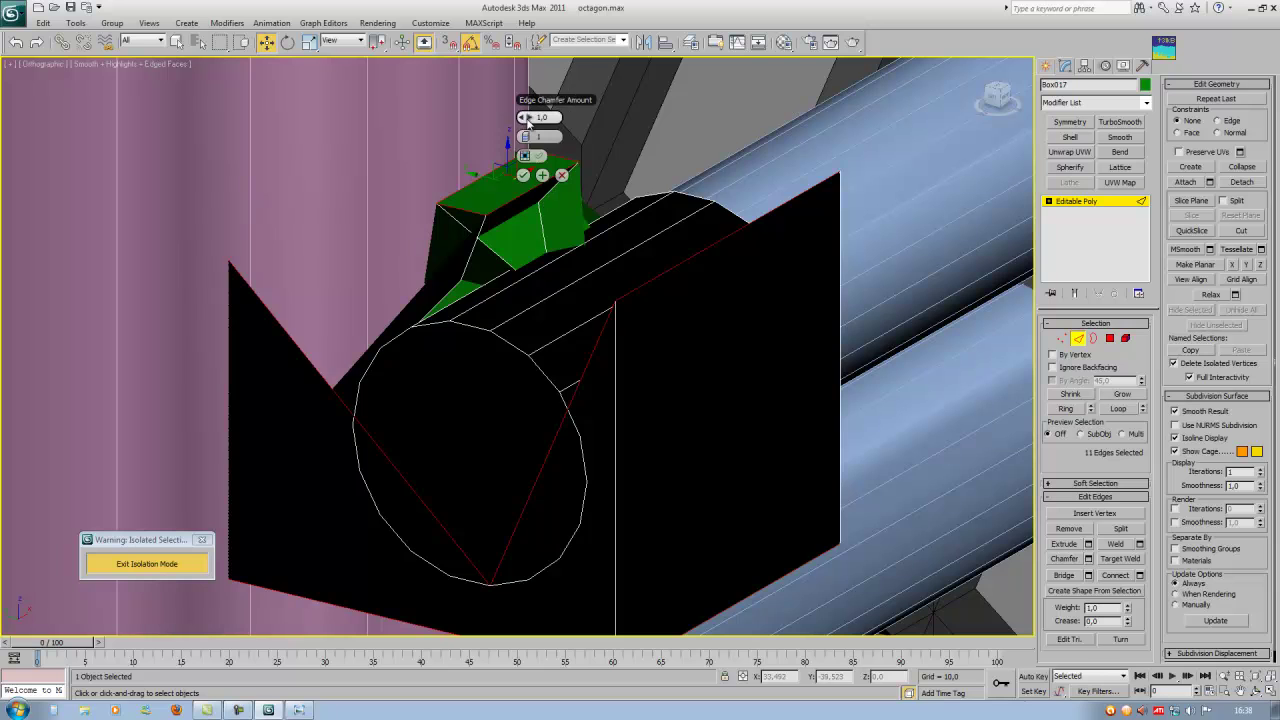
drag(530, 117, 530, 117)
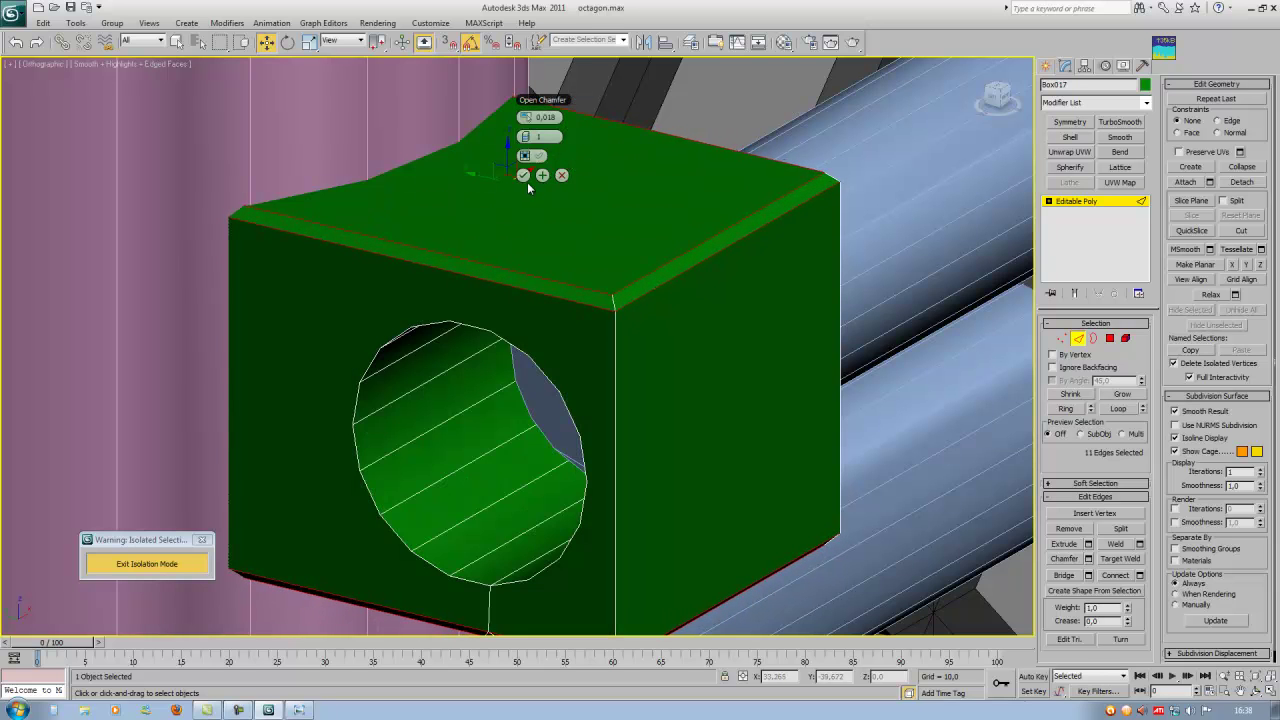
click(524, 176)
Select the box's two vertical corner edges facing away from the post and extend the selection to their edge loops.
alt+middle_drag(589, 280, 953, 386)
click(557, 381)
ctrl+click(949, 386)
alt+middle_drag(818, 426, 930, 434)
middle_drag(577, 410, 544, 400)
scroll(467, 382, down, 5)
scroll(434, 388, up, 5)
key(F4)
key(F4)
key(F3)
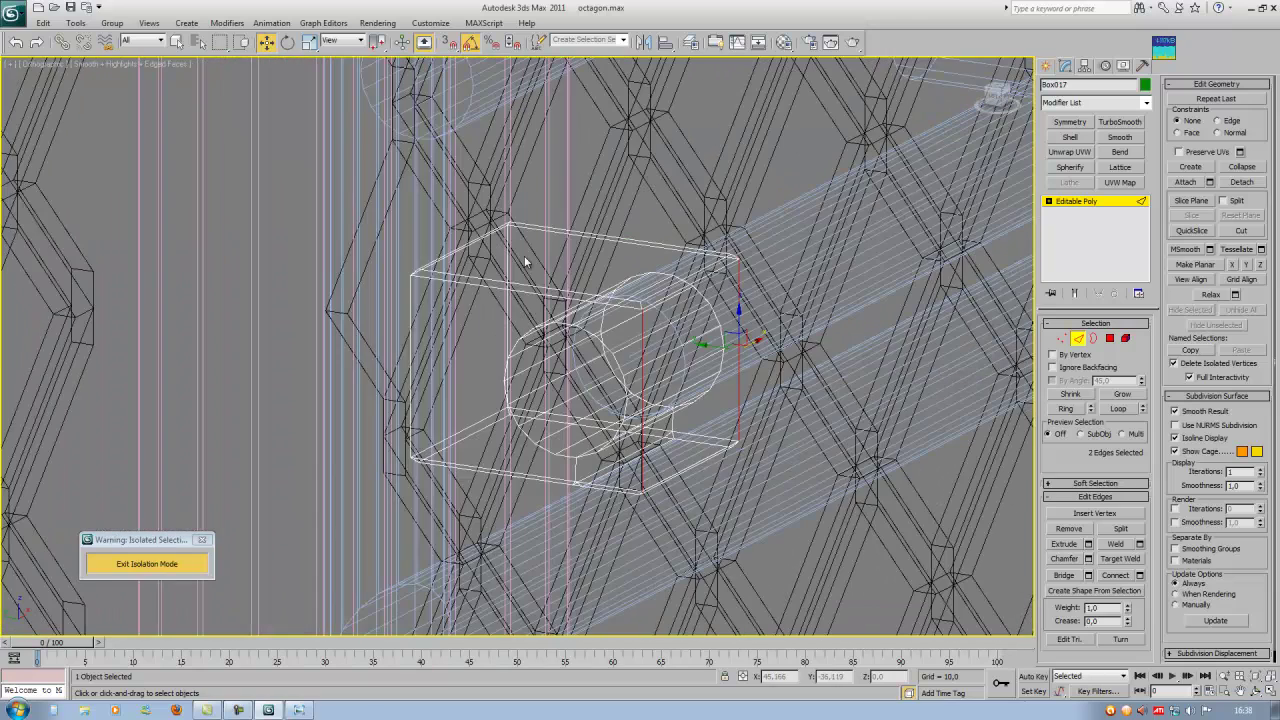
key(F3)
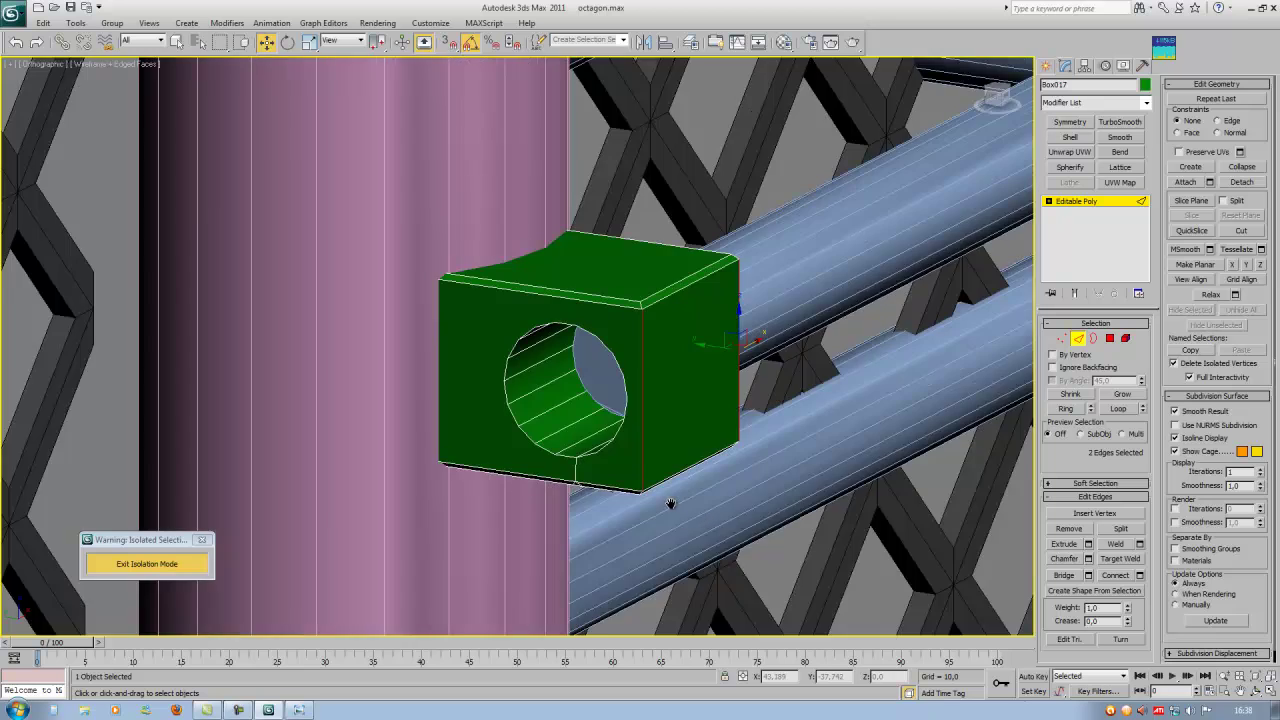
scroll(671, 503, up, 5)
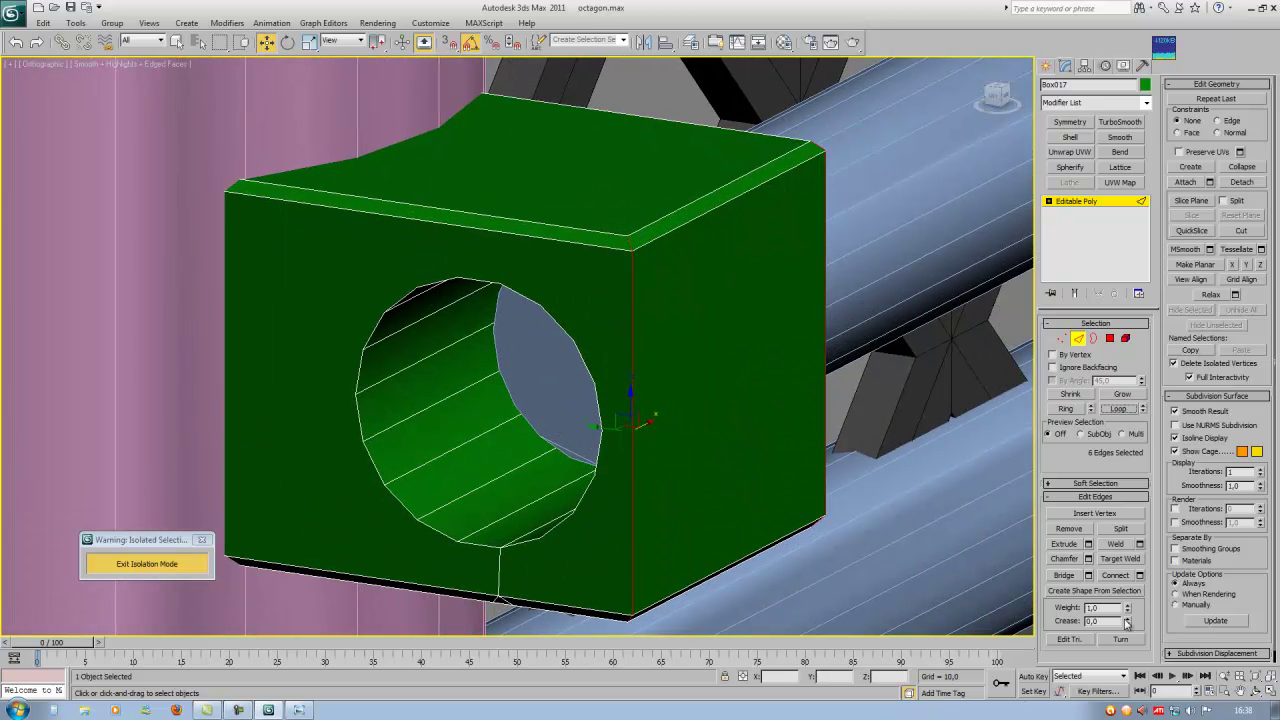
Chamfer the selected vertical corner edges by 0.03 with 3 segments.
click(1088, 560)
click(842, 288)
click(842, 288)
drag(841, 268, 849, 268)
click(837, 325)
alt+middle_drag(788, 363, 715, 397)
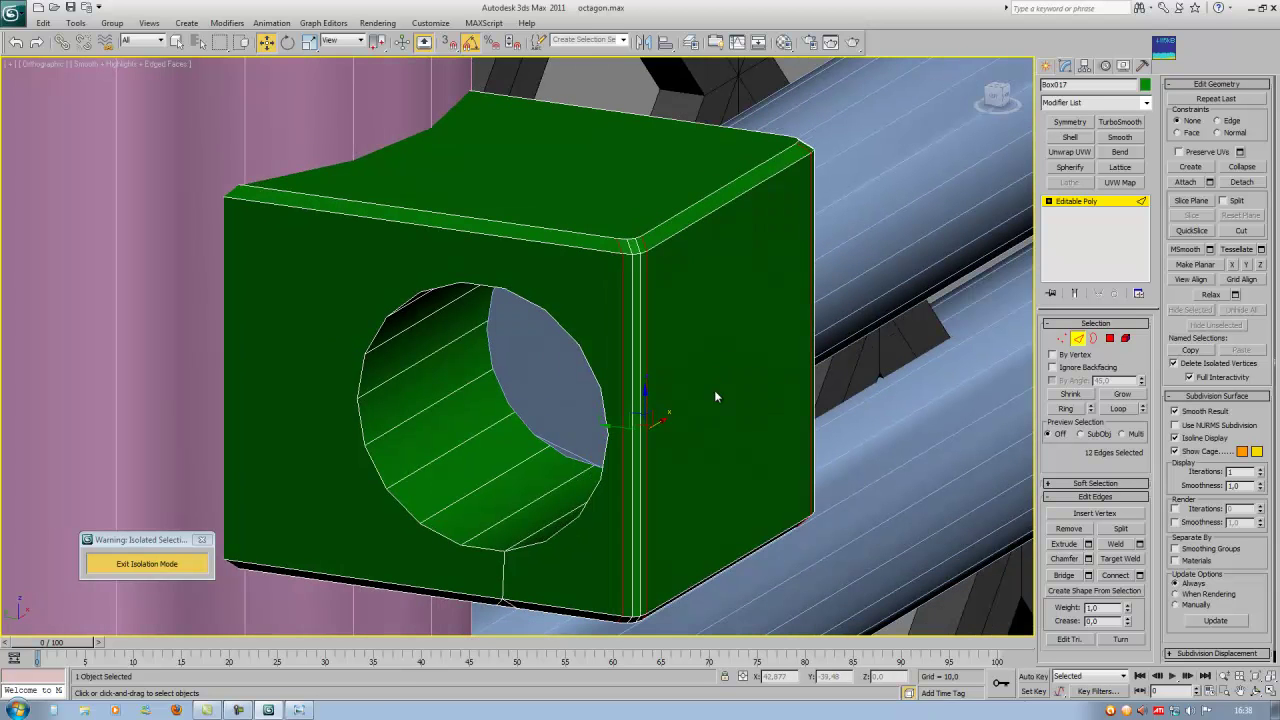
Select the two drilled faces of the box and convert the selection to edges.
click(1108, 339)
alt+middle_drag(603, 306, 488, 318)
ctrl+click(692, 354)
alt+middle_drag(725, 357, 920, 310)
click(999, 90)
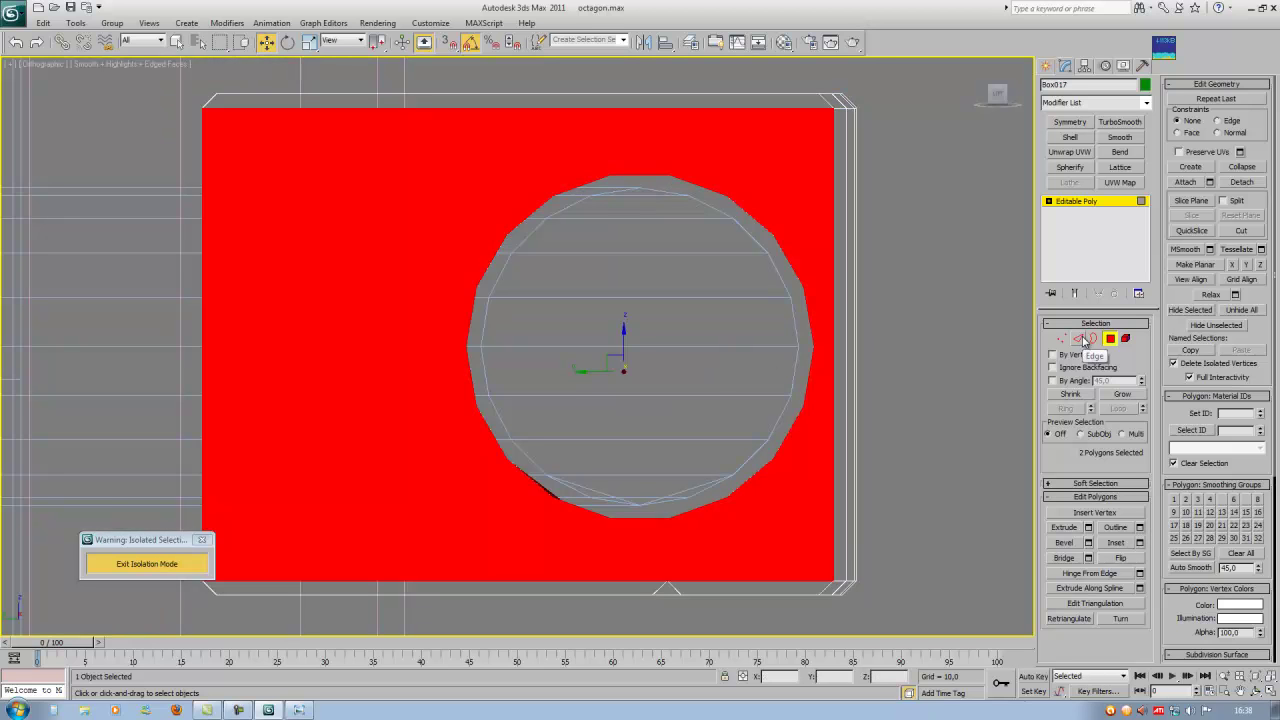
ctrl+click(1083, 340)
Deselect the outer border edges and the short connecting edges below the hole, keeping only both hole rims selected.
key(F3)
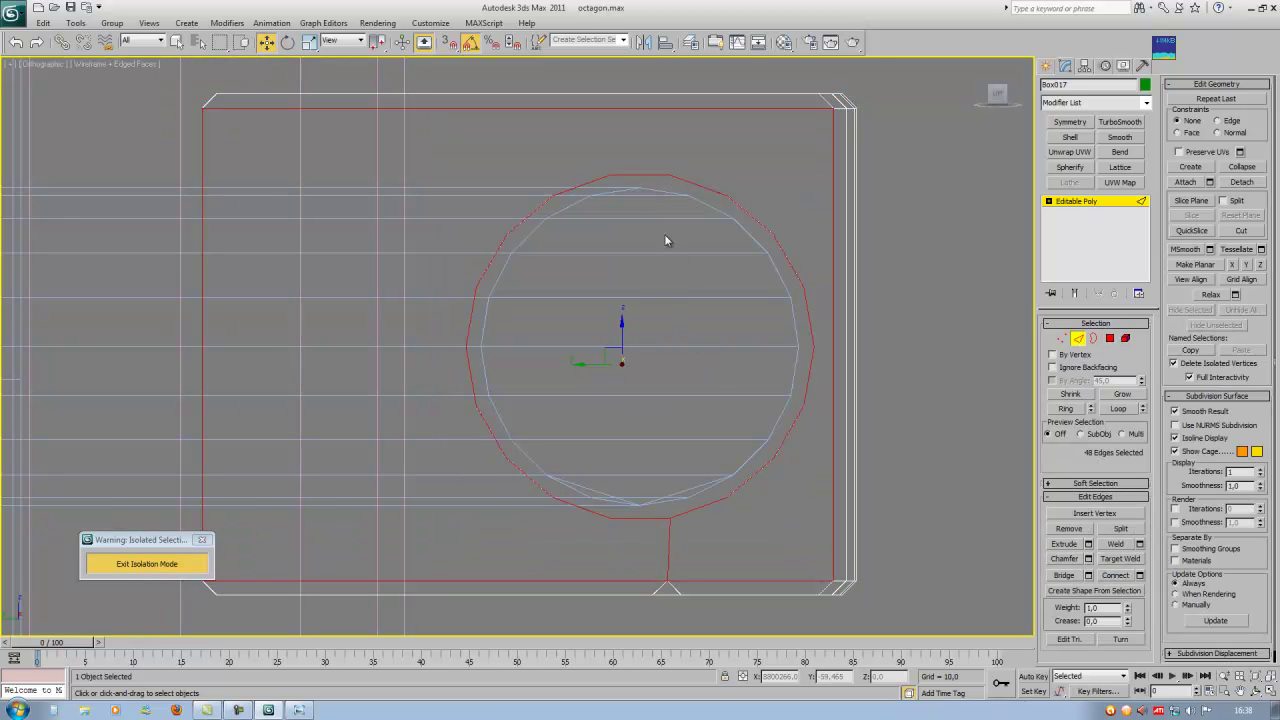
scroll(670, 250, down, 2)
drag(808, 118, 745, 545)
alt+drag(866, 95, 220, 189)
alt+drag(211, 140, 318, 530)
alt+drag(248, 563, 820, 500)
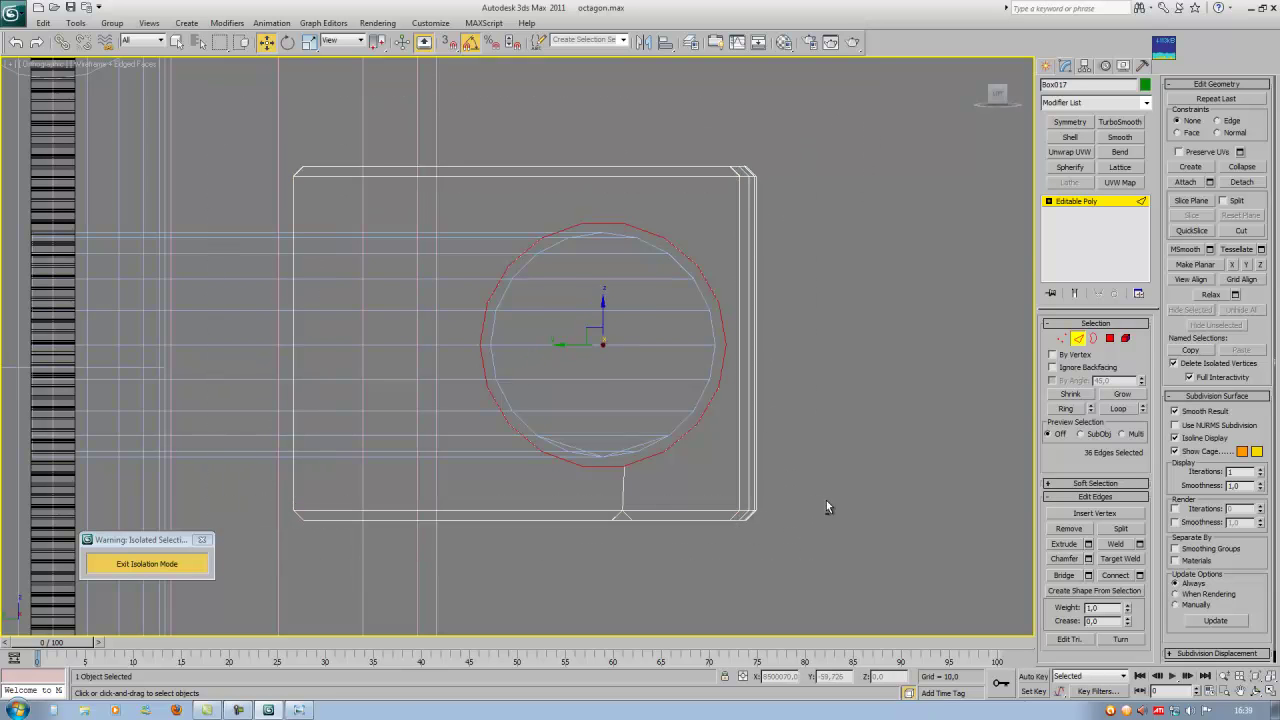
Chamfer both hole rims by 0.017 with 2 segments and leave edge editing.
key(F3)
mouse_move(694, 463)
alt+middle_down()
mouse_move(671, 477)
mouse_move(611, 455)
alt+middle_up()
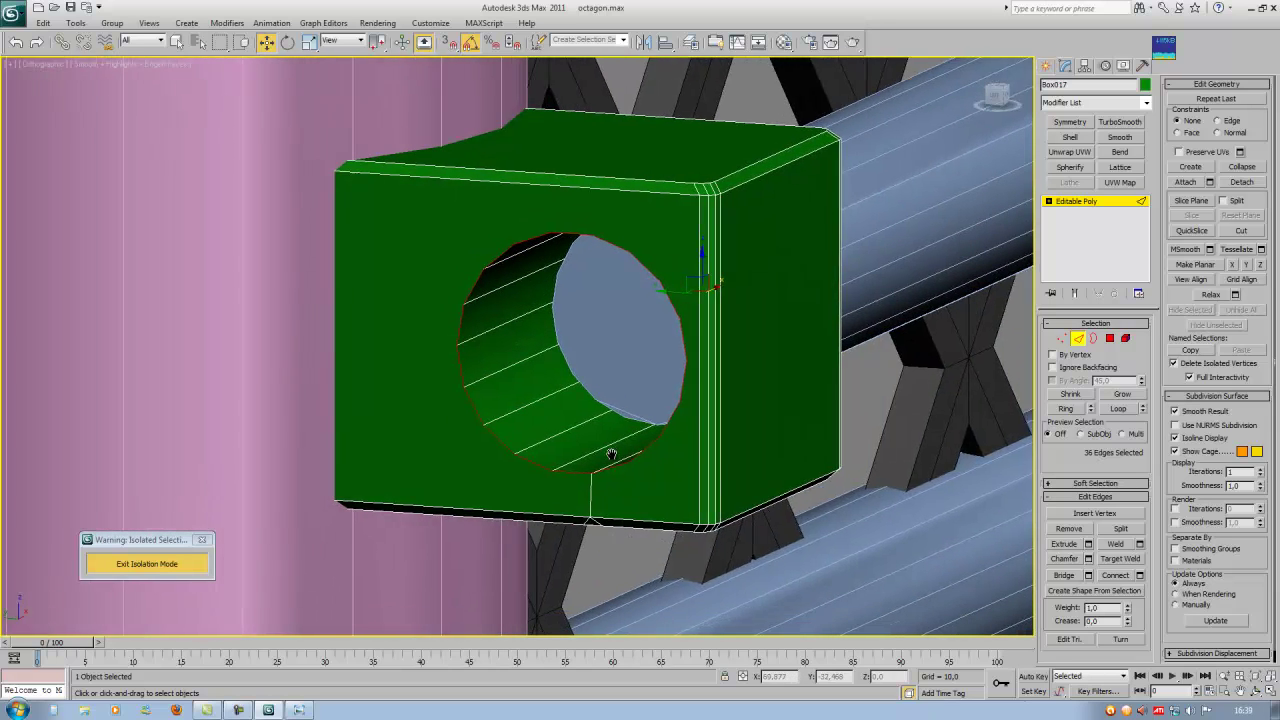
scroll(611, 455, up, 3)
click(1088, 558)
alt+middle_drag(700, 400, 717, 376)
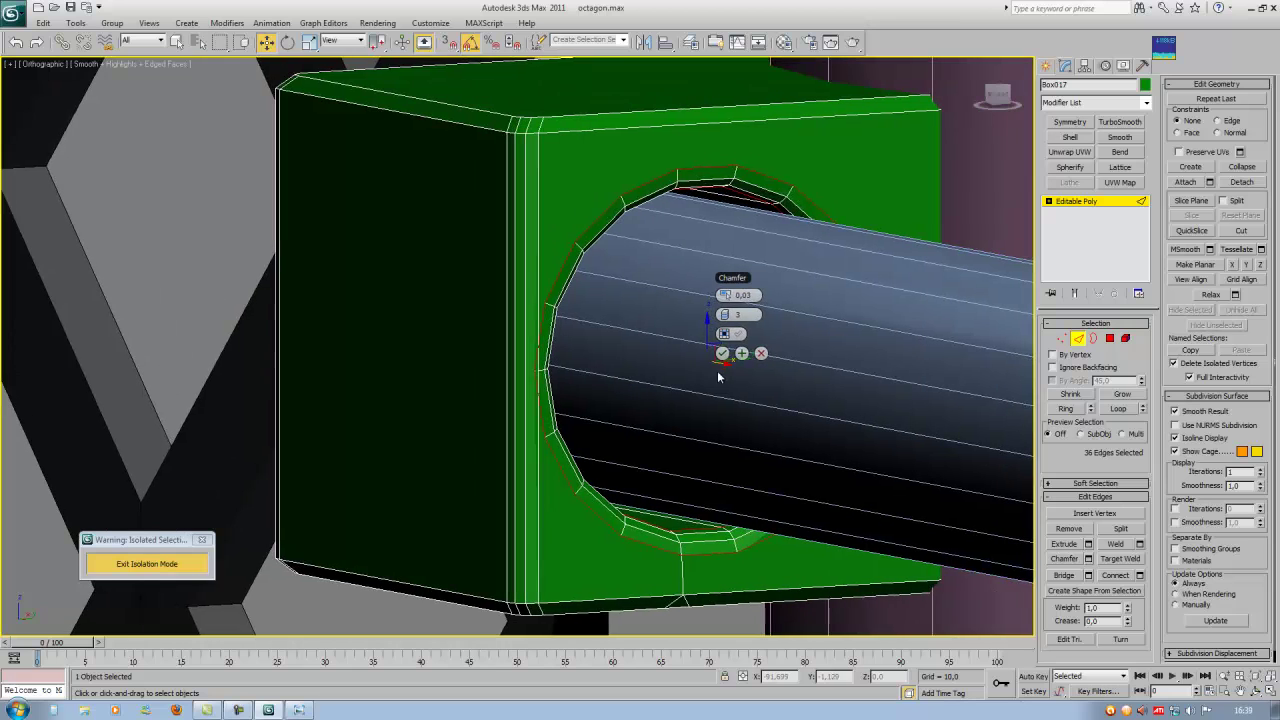
click(725, 315)
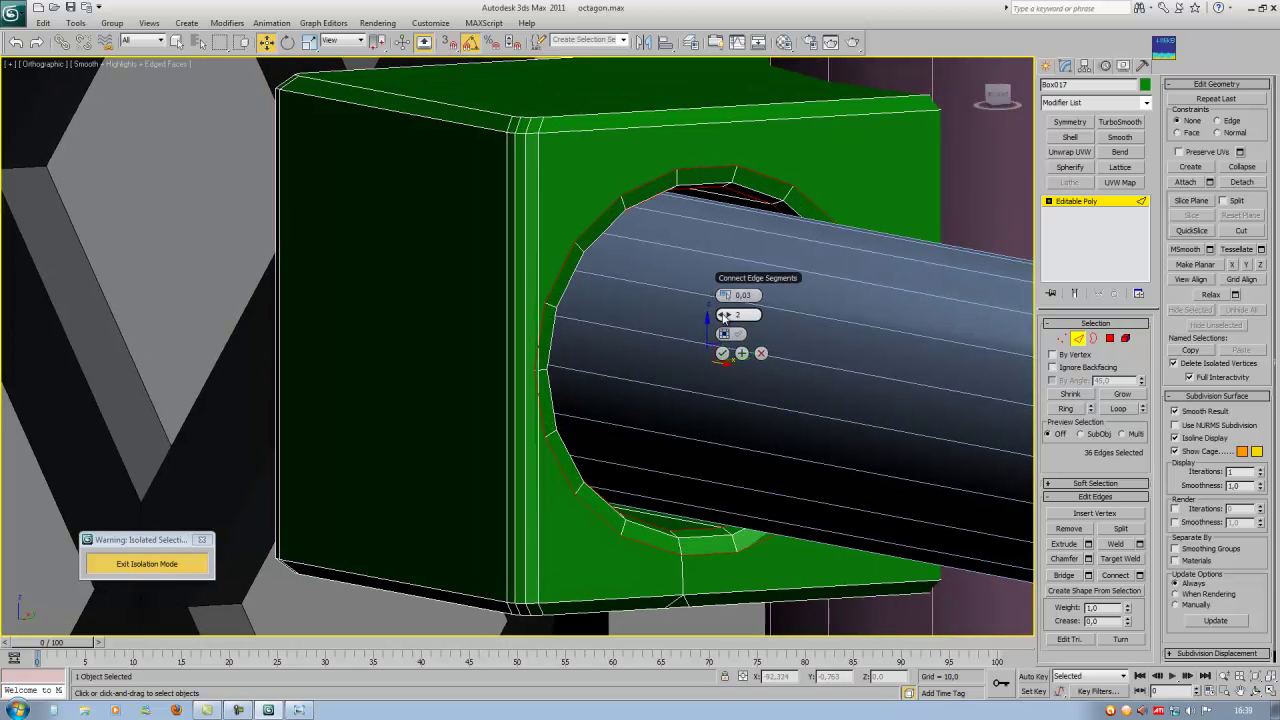
drag(736, 296, 726, 302)
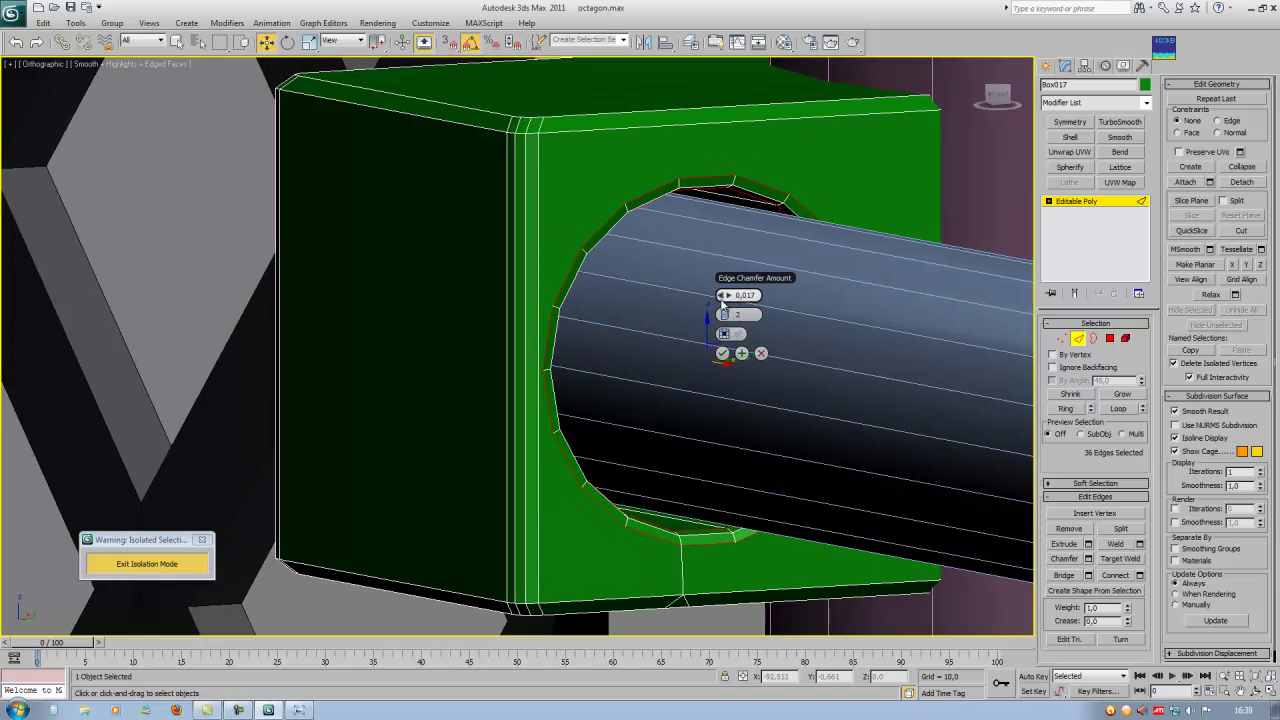
click(722, 355)
alt+middle_drag(722, 355, 790, 390)
click(1077, 340)
Exit isolation mode to bring the whole octagon cage back into view.
scroll(754, 396, down, 10)
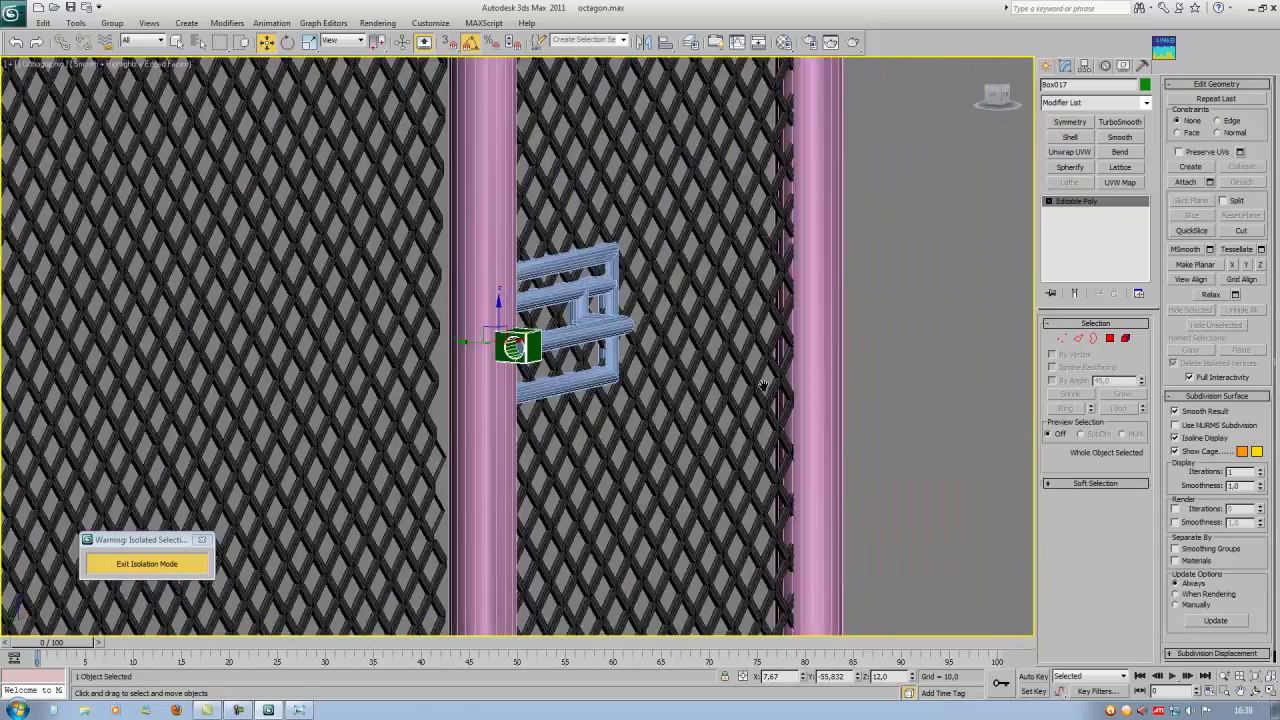
scroll(670, 393, up, 2)
alt+middle_drag(670, 393, 596, 392)
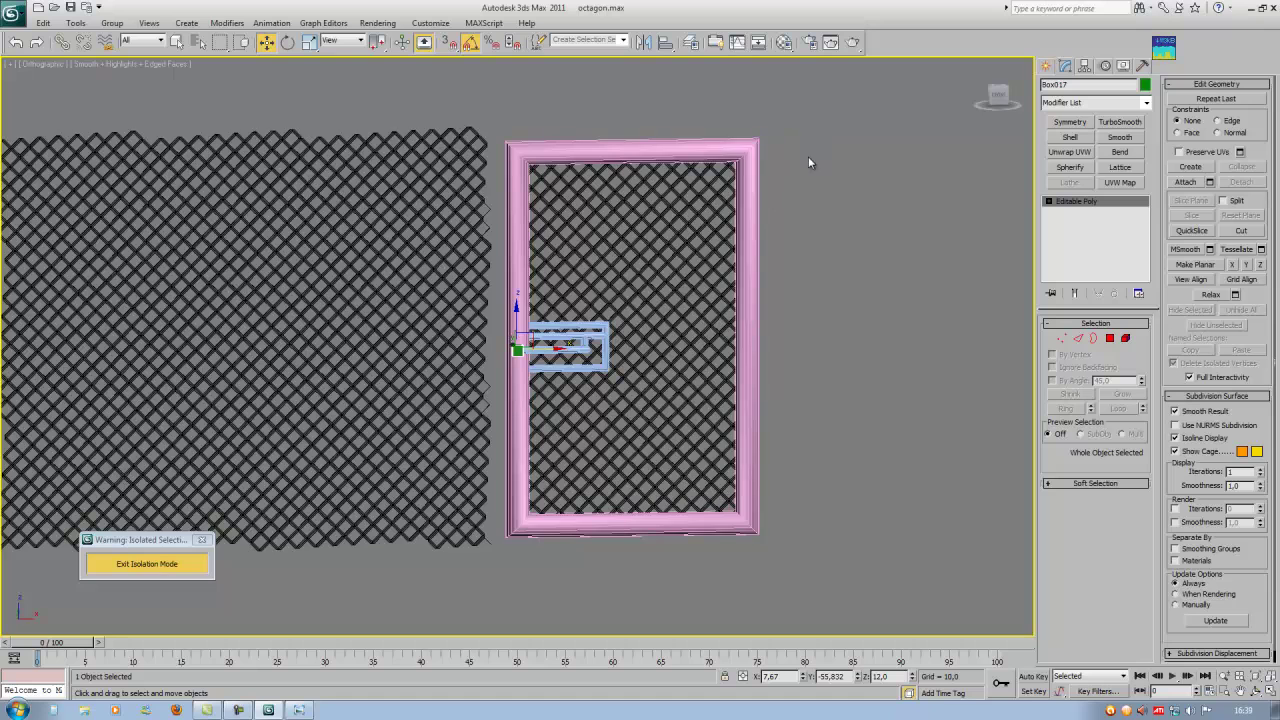
scroll(516, 349, down, 4)
click(192, 566)
scroll(516, 412, down, 2)
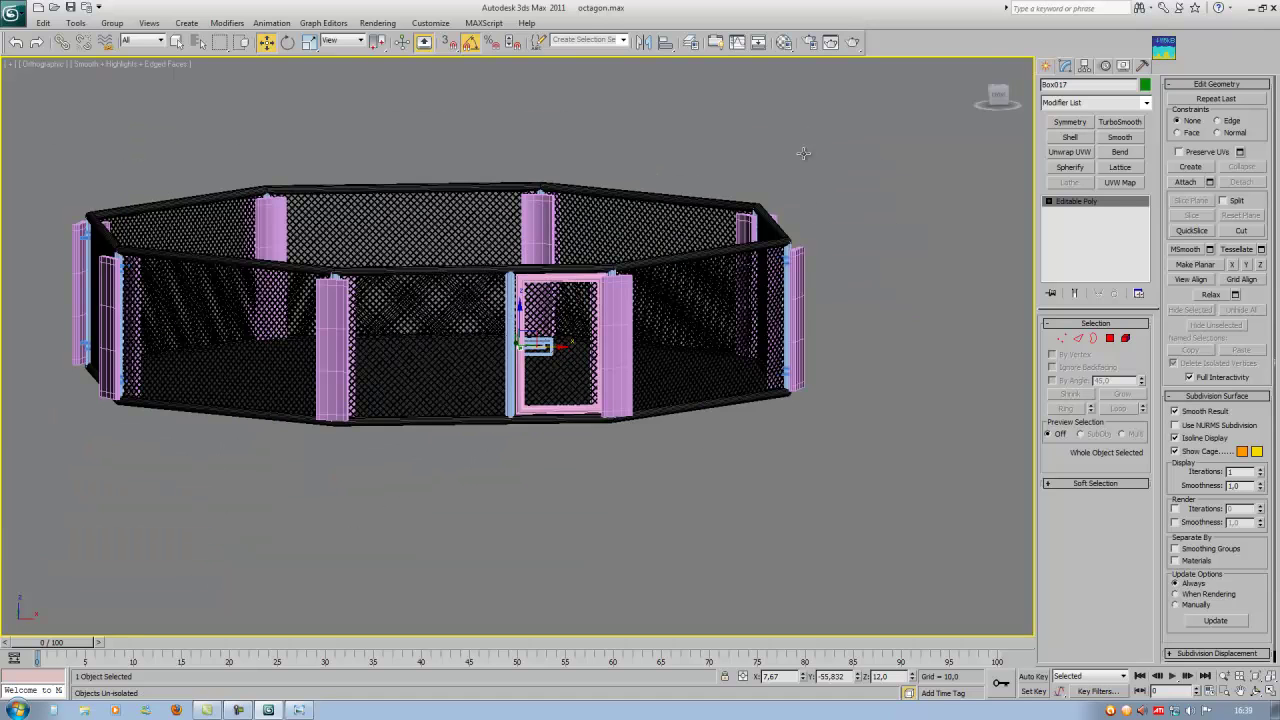
Give all cage objects a black object color and assign them the 01 - Default material.
drag(166, 467, 20, 508)
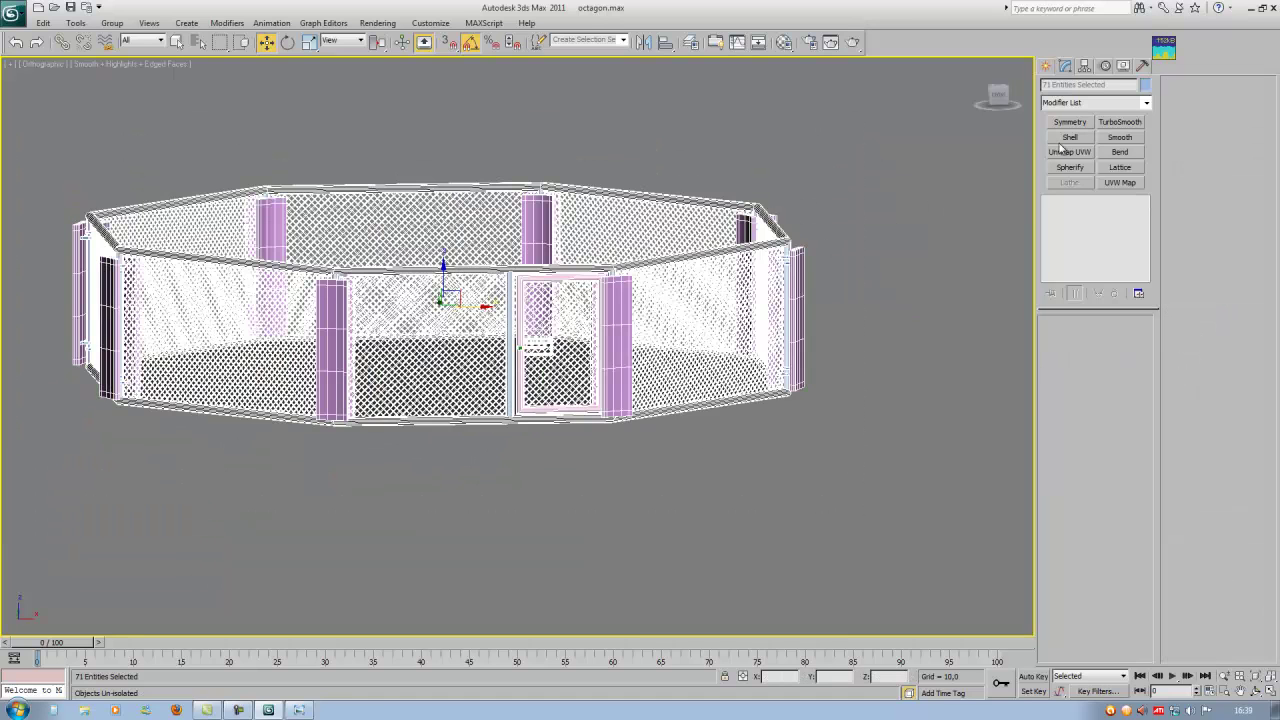
click(1146, 86)
click(707, 428)
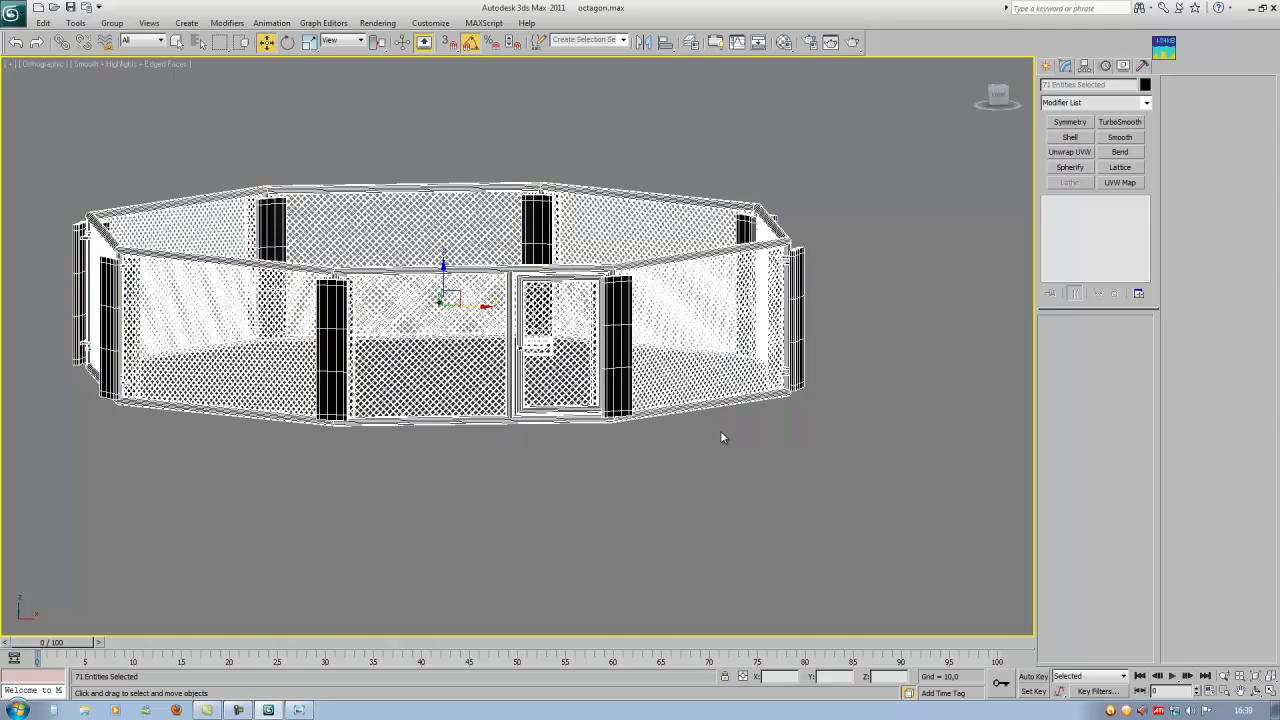
key(m)
click(233, 257)
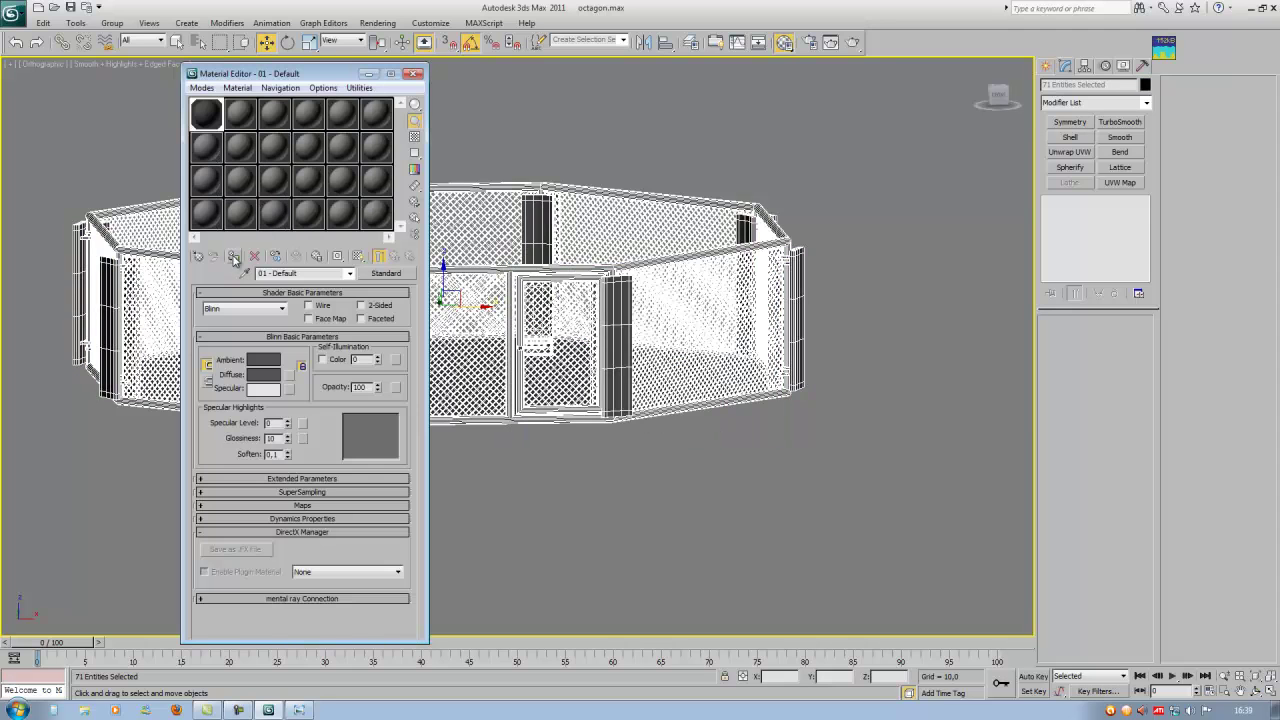
click(413, 75)
Select the latch frame spline on the cage door and show its edged faces around the handle.
scroll(558, 318, up, 12)
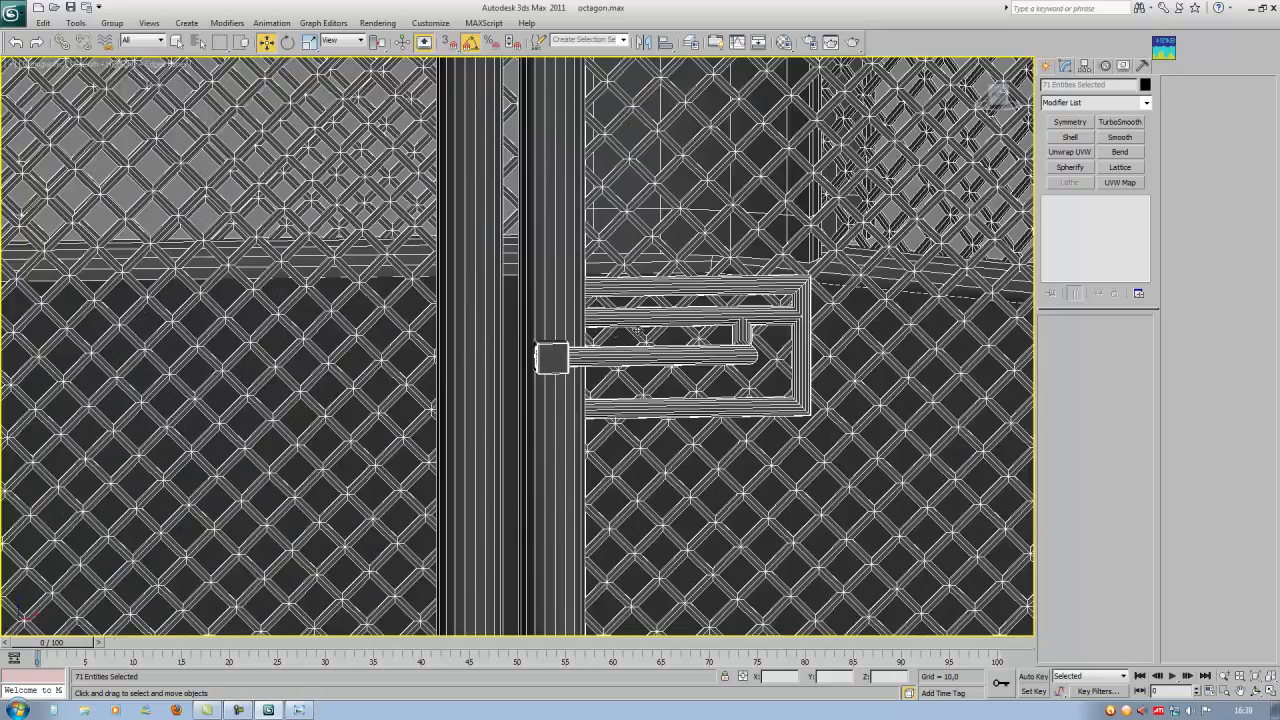
click(559, 313)
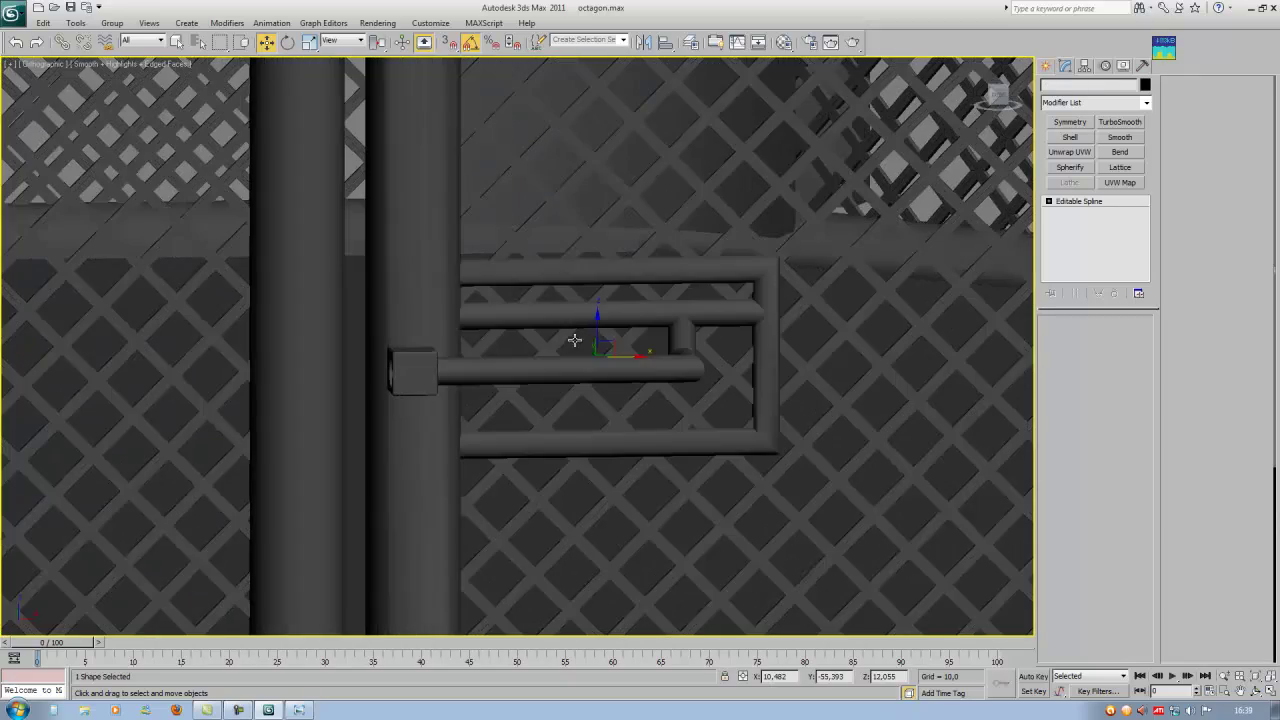
key(F4)
alt+middle_drag(543, 334, 511, 344)
scroll(672, 375, up, 5)
mouse_move(675, 364)
alt+middle_down()
mouse_move(640, 354)
mouse_move(683, 354)
mouse_move(768, 314)
mouse_move(666, 408)
mouse_move(654, 408)
mouse_move(651, 372)
alt+middle_up()
key(F4)
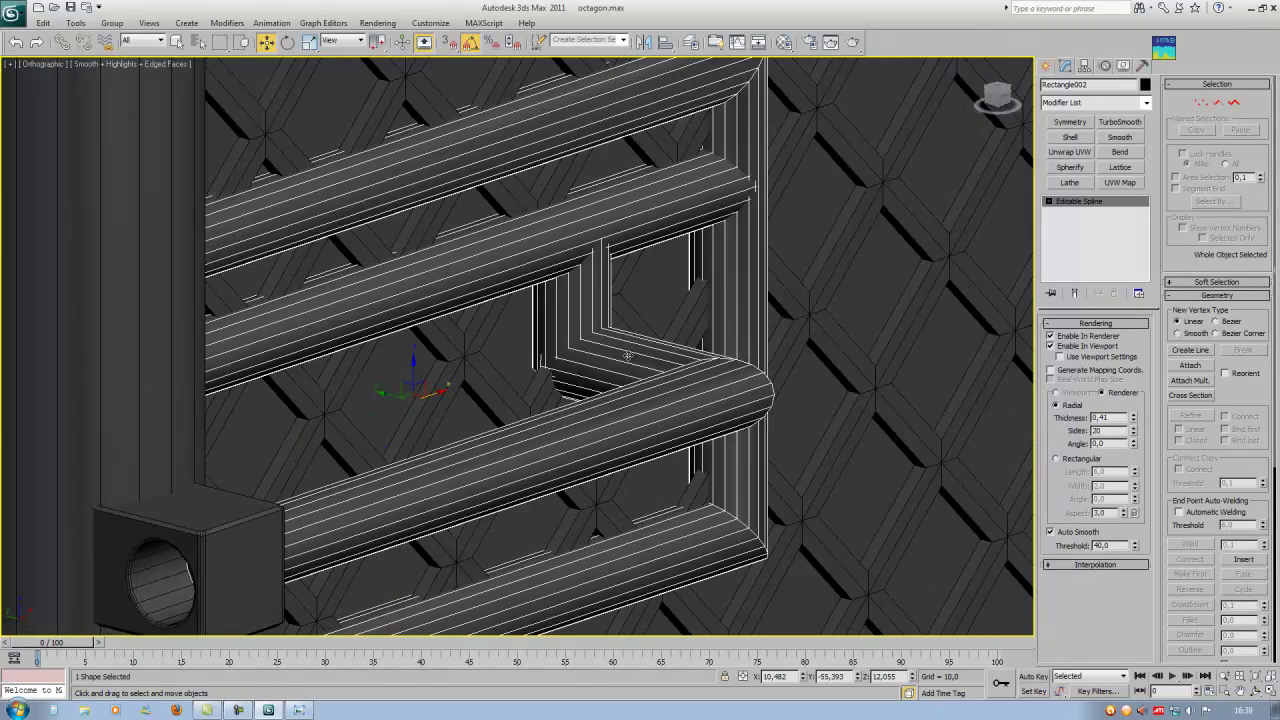
Select the two vertices at the bend of the latch handle and examine their alignment from the left view.
click(1199, 102)
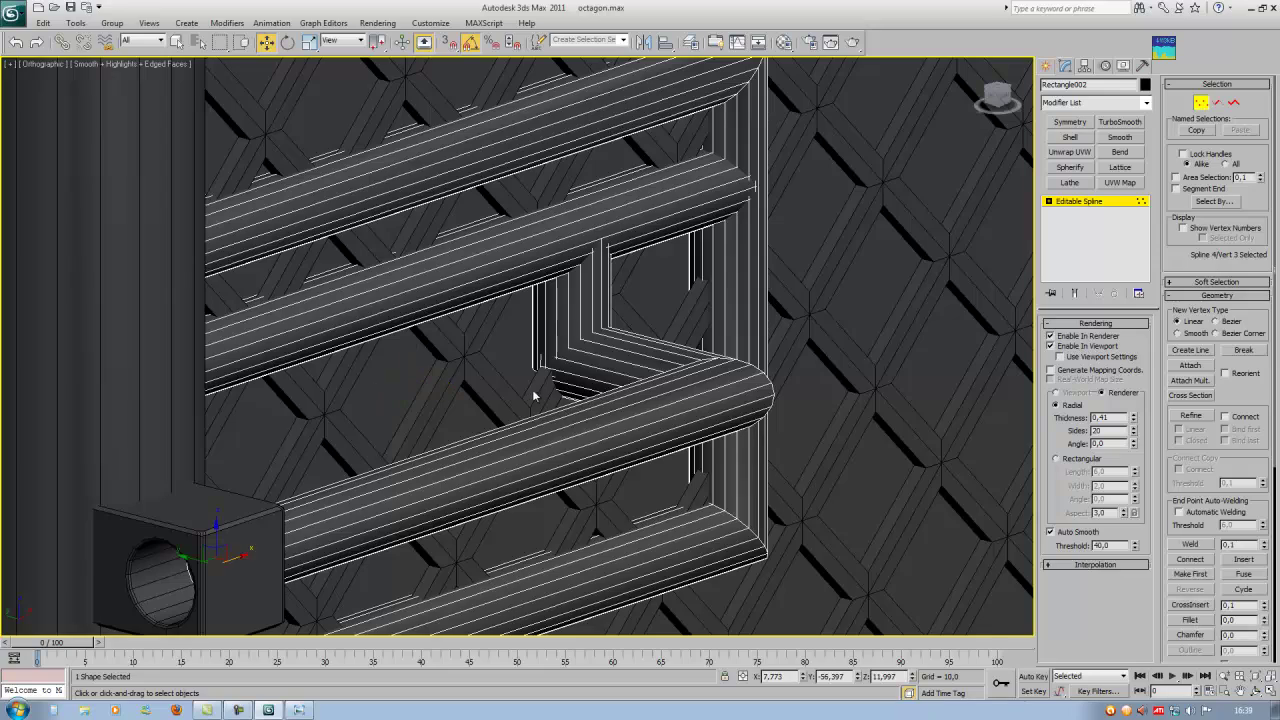
drag(618, 340, 620, 338)
key(F3)
scroll(630, 340, up, 8)
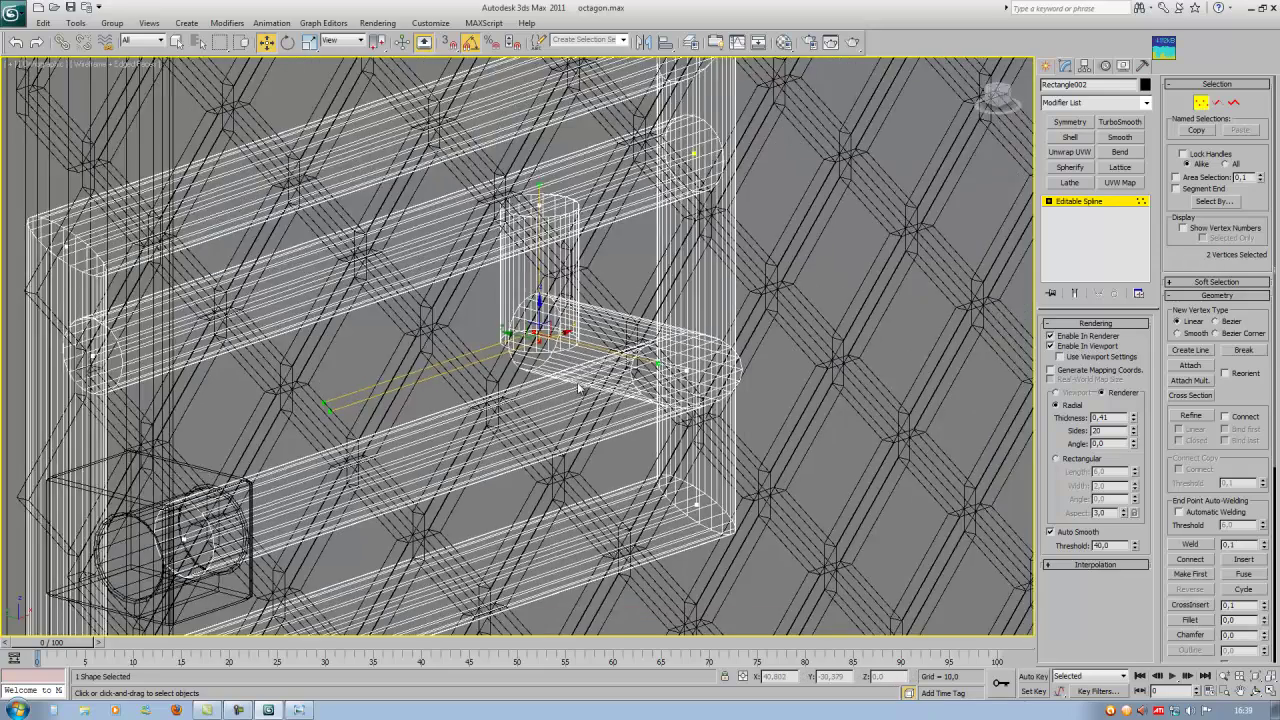
scroll(617, 345, down, 5)
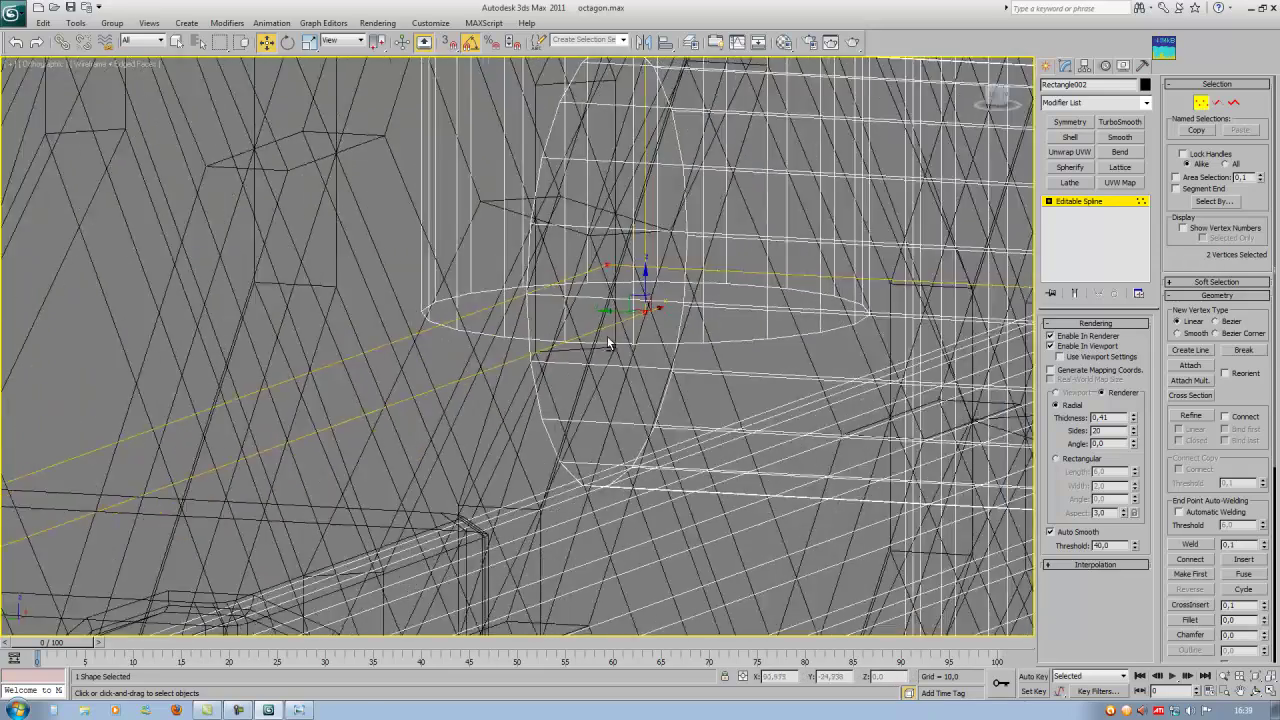
alt+middle_drag(701, 399, 872, 258)
click(993, 95)
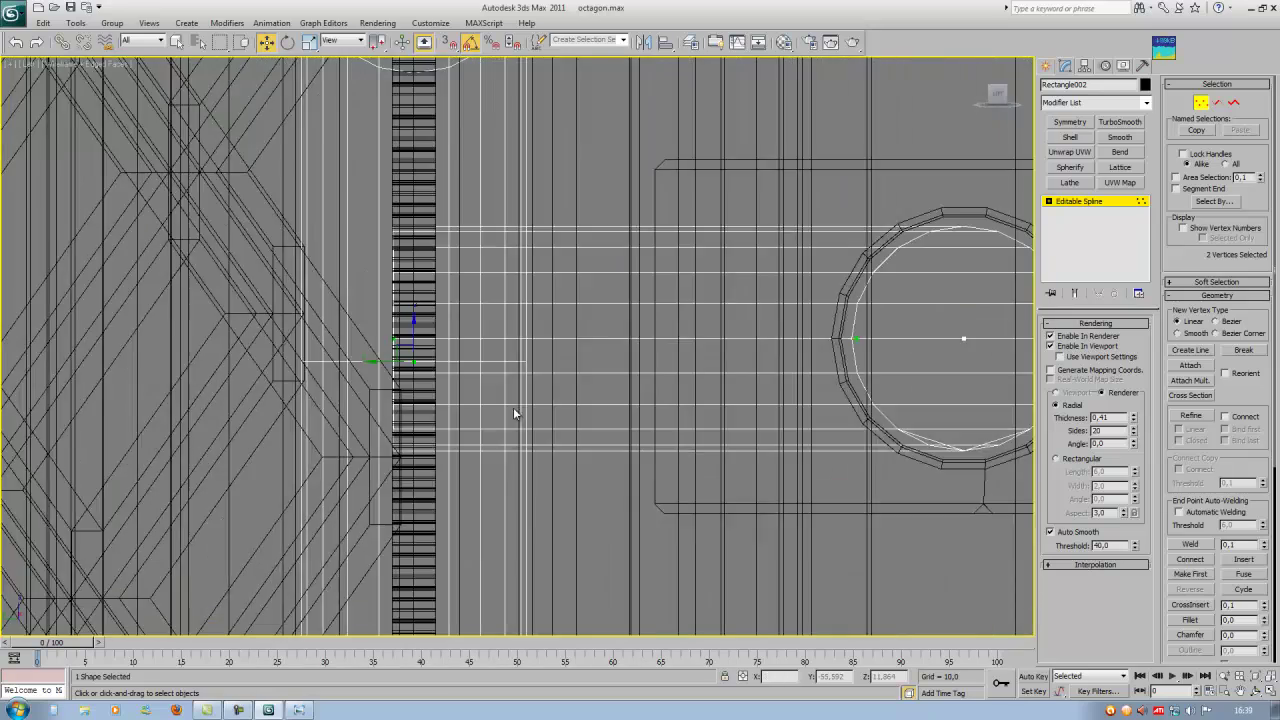
Select the short spline segment at the latch handle's bend and isolate the latch frame spline from the cage.
click(1218, 104)
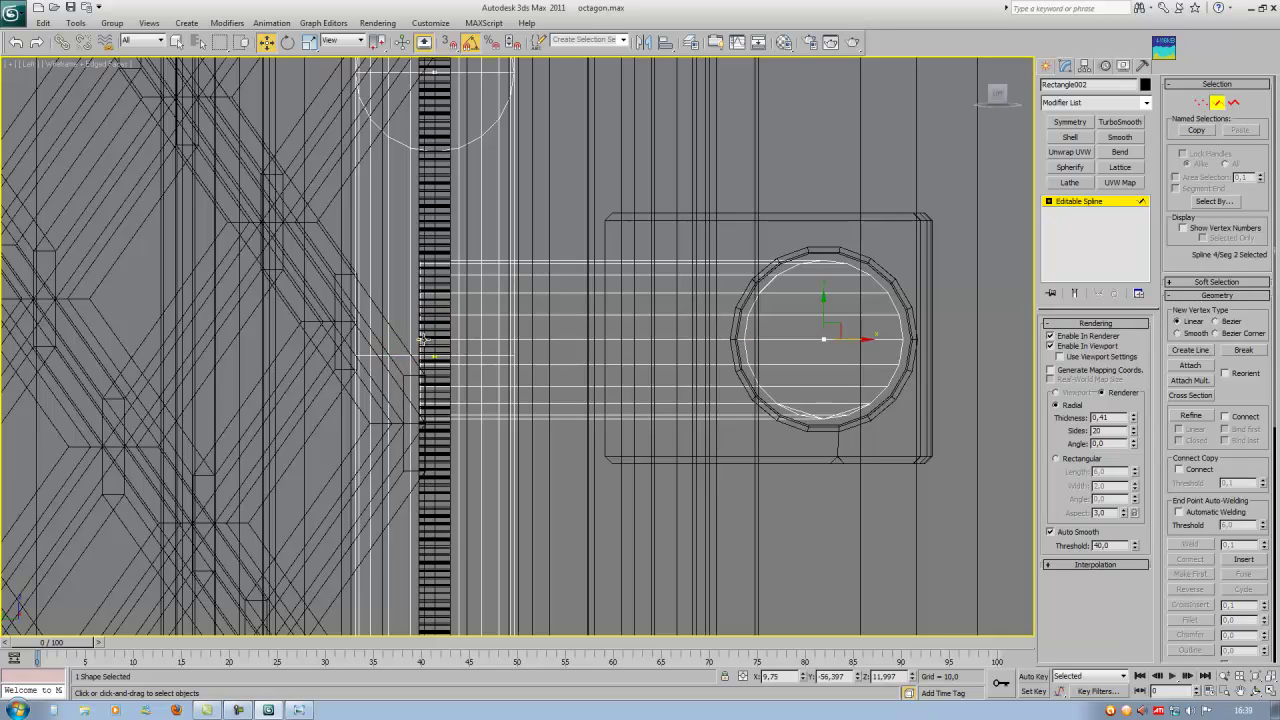
click(433, 355)
alt+middle_drag(416, 420, 549, 455)
key(alt+q)
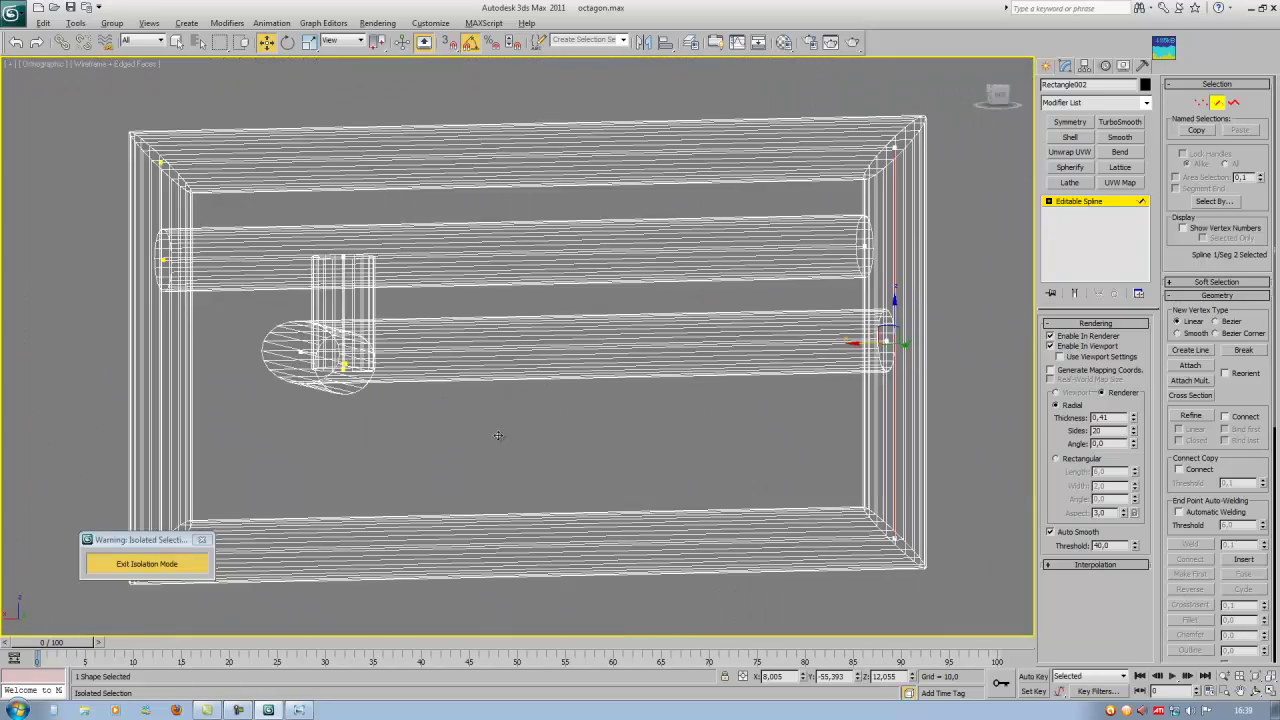
In the back view, move the short bend segment and the long latch bar segment vertically onto the lower end of the handle's upright.
click(995, 97)
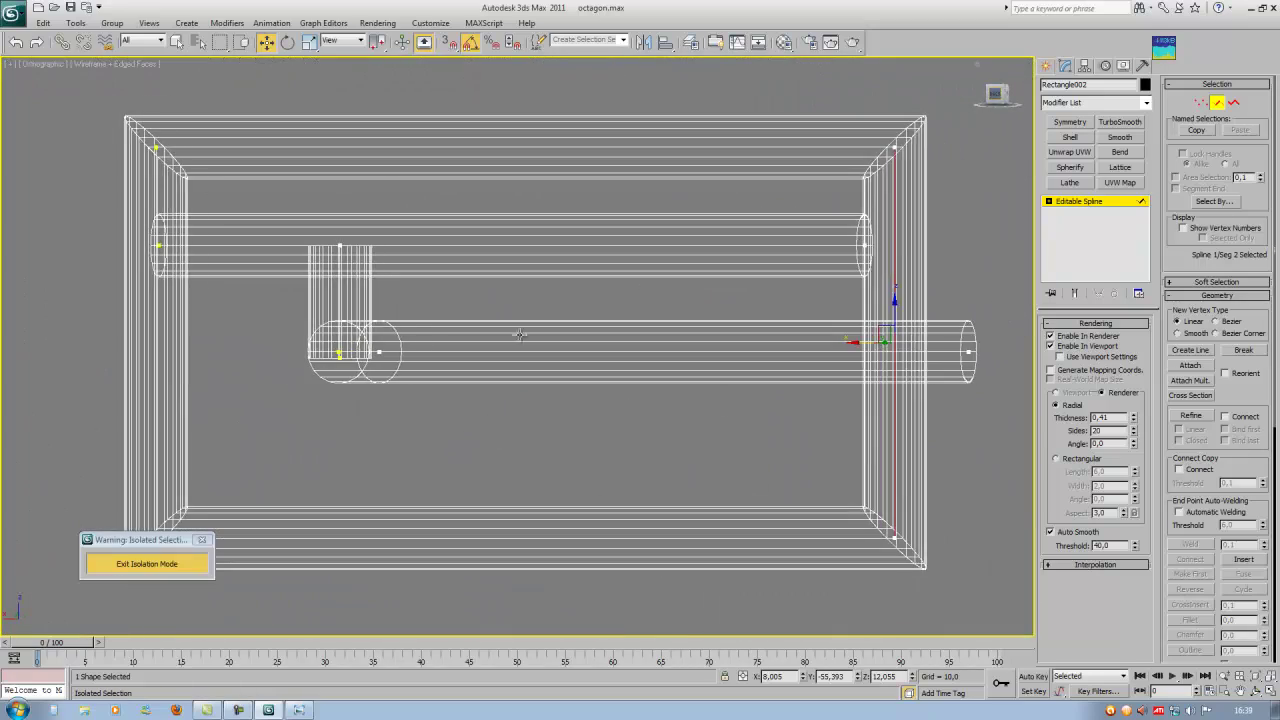
scroll(325, 363, up, 5)
middle_drag(716, 343, 486, 435)
scroll(486, 435, up, 2)
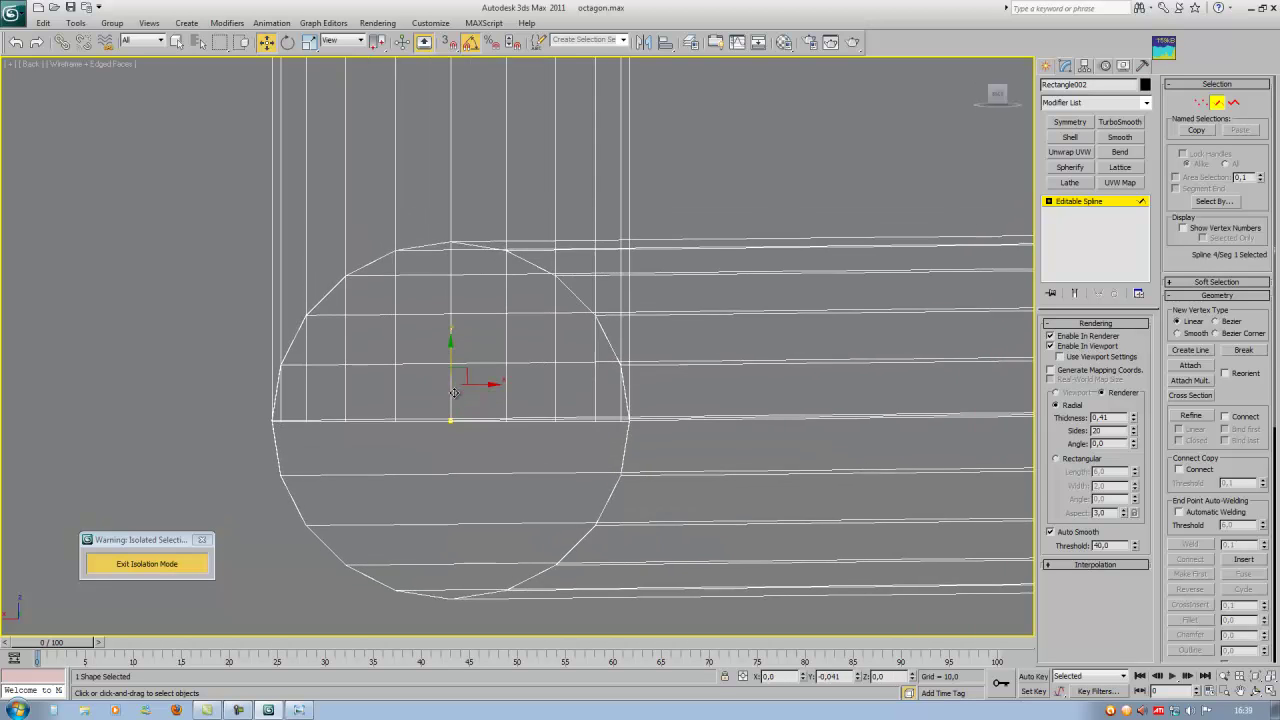
scroll(614, 432, down, 4)
scroll(614, 432, down, 5)
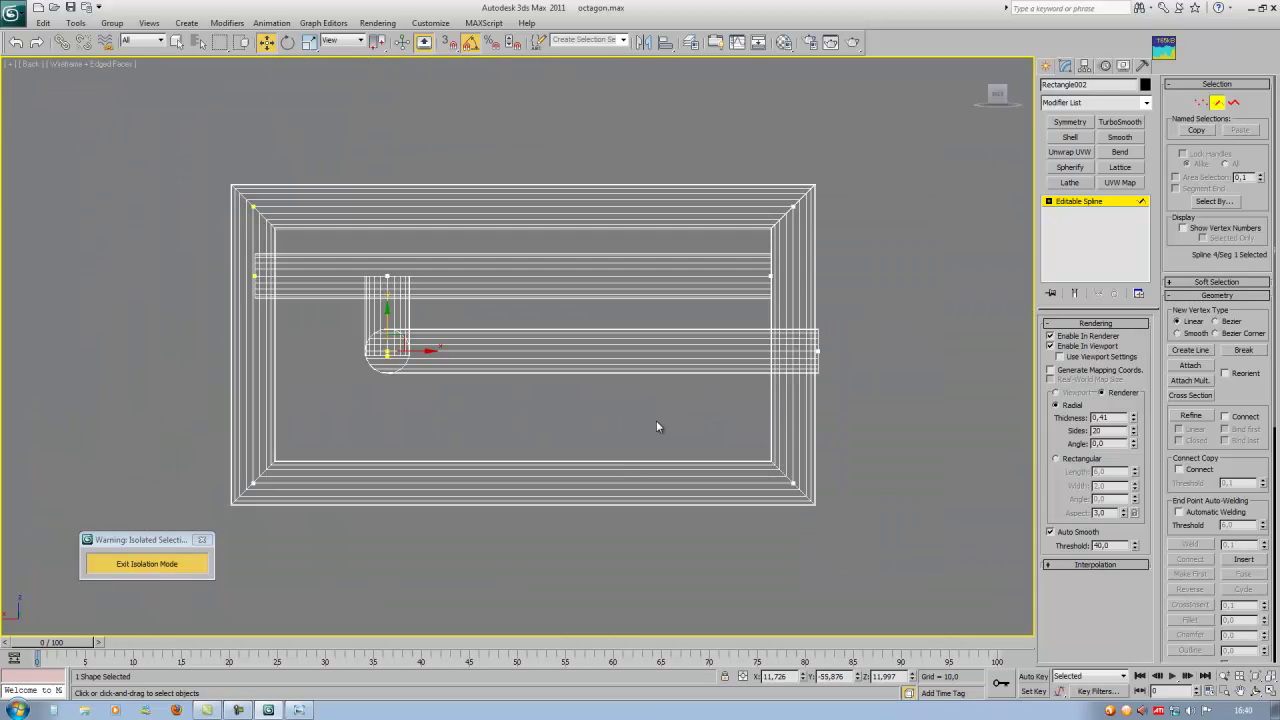
ctrl+click(810, 372)
scroll(520, 350, up, 3)
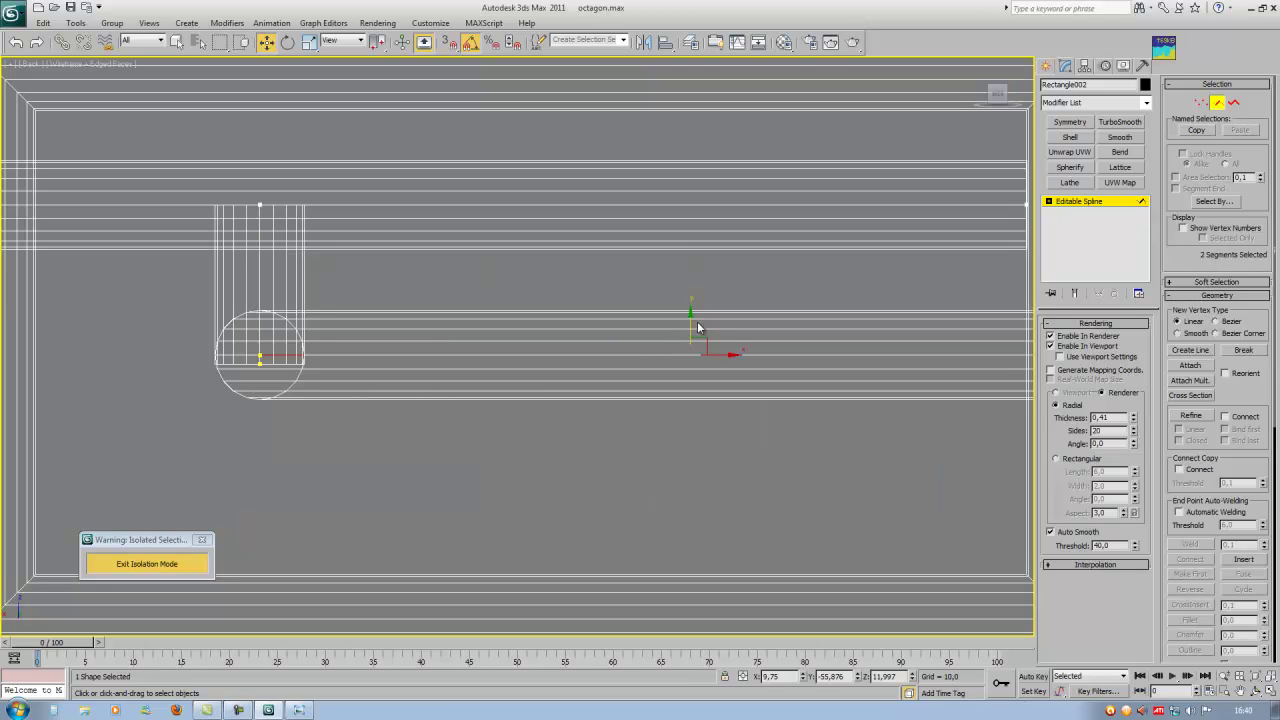
drag(691, 321, 691, 330)
scroll(350, 365, up, 8)
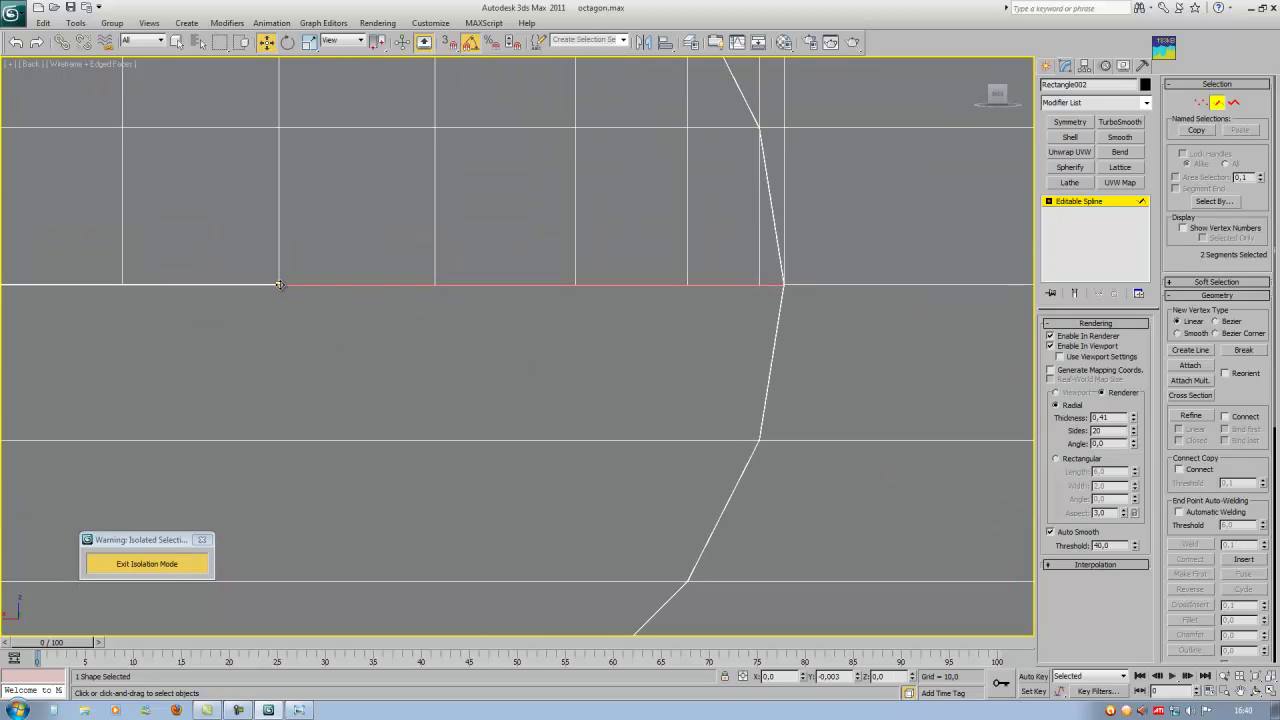
Weld the two vertices where the handle's upright meets the short bend segment, using a 0.1 threshold.
scroll(330, 320, down, 6)
alt+middle_drag(367, 355, 343, 466)
key(1)
drag(341, 456, 532, 344)
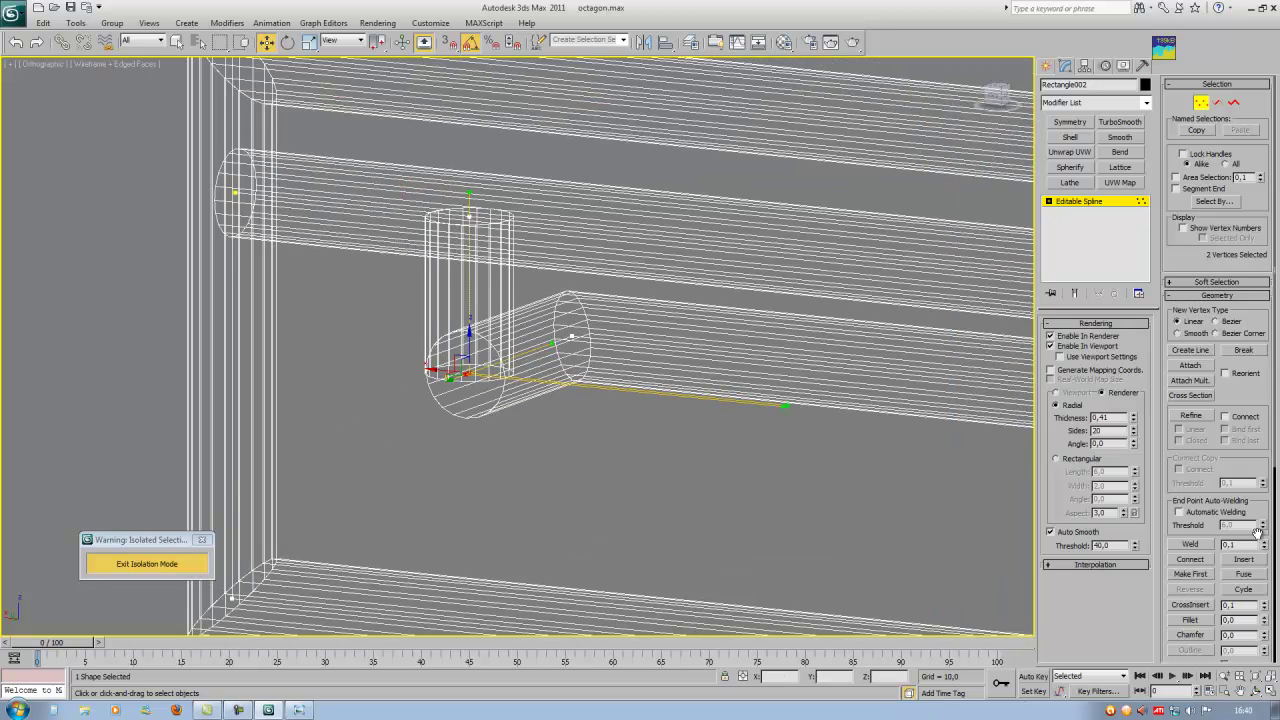
click(1190, 544)
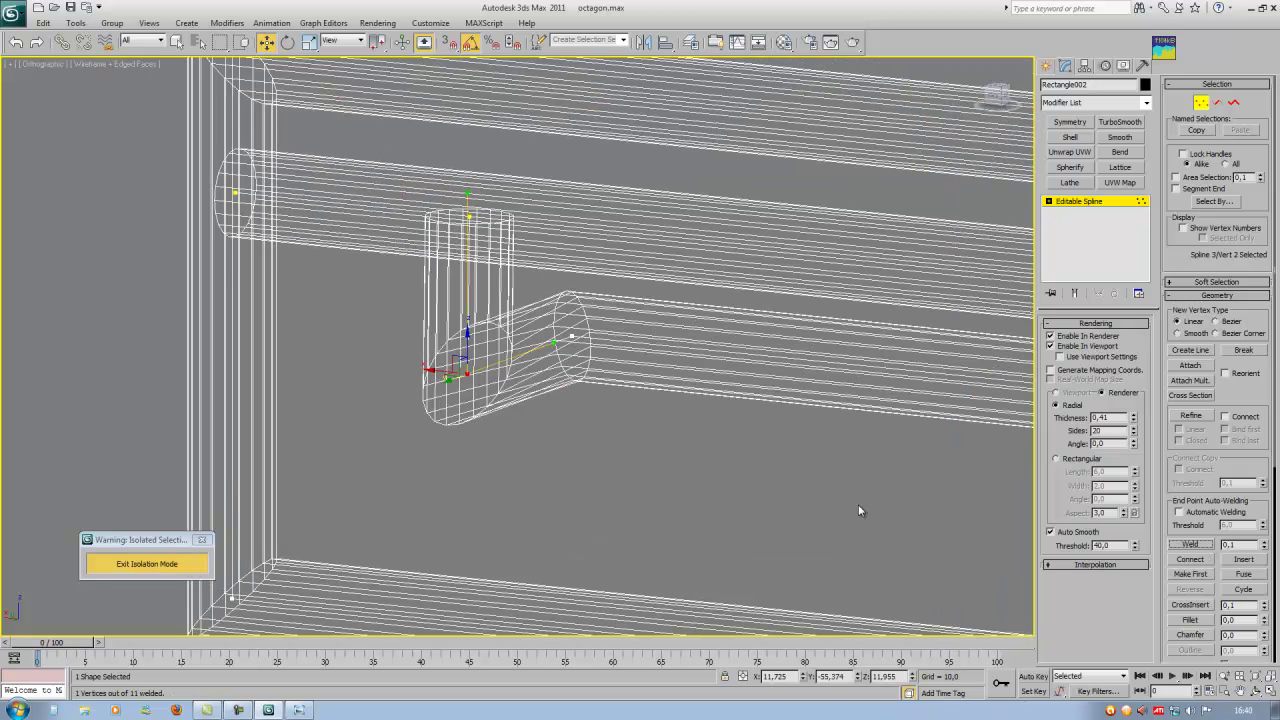
Examine the latch handle's bend and corner vertices in both wireframe and shaded display.
key(F3)
mouse_move(782, 486)
alt+middle_down()
mouse_move(736, 486)
mouse_move(632, 451)
mouse_move(484, 470)
mouse_move(539, 466)
mouse_move(543, 446)
mouse_move(580, 440)
mouse_move(578, 482)
alt+middle_up()
key(F3)
click(562, 512)
drag(599, 512, 599, 512)
key(F3)
scroll(599, 447, down, 3)
alt+middle_drag(599, 447, 571, 455)
scroll(397, 387, down, 2)
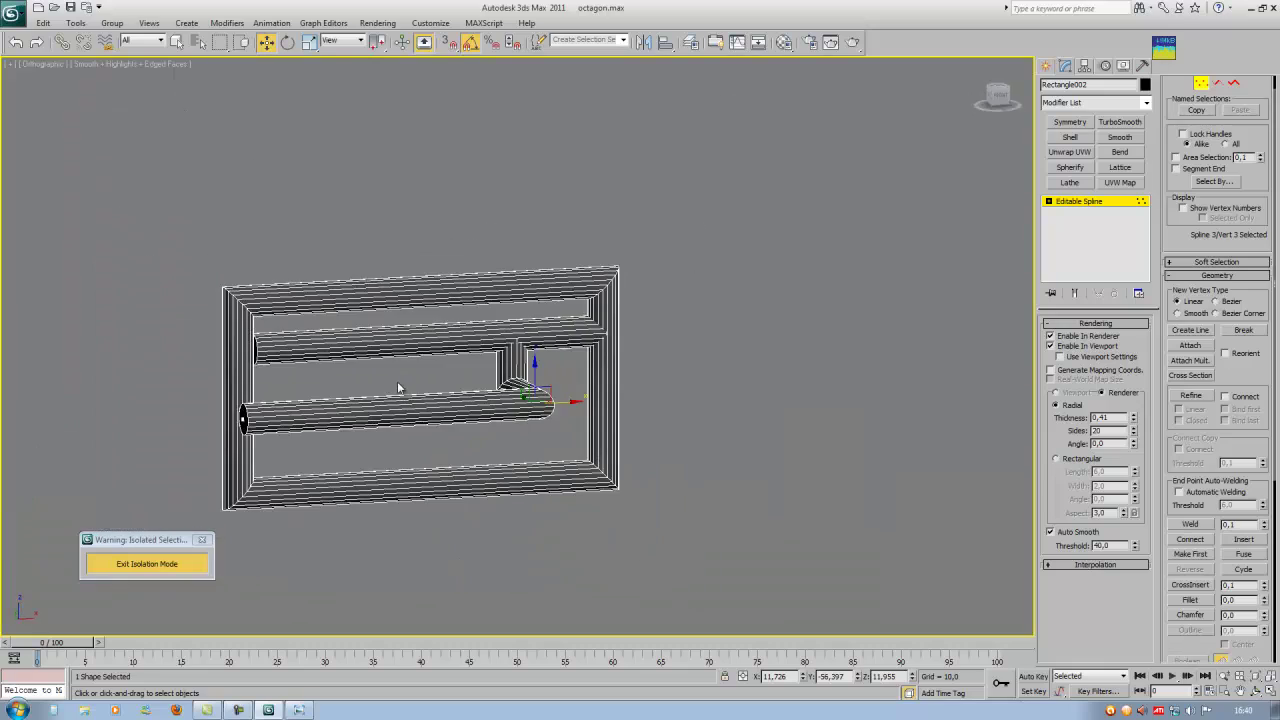
Exit isolation and extend the latch bar's end vertex past the box holder to about X 7.1.
click(147, 564)
scroll(509, 506, up, 3)
scroll(568, 446, up, 2)
middle_drag(535, 436, 618, 443)
drag(233, 309, 418, 548)
drag(400, 436, 298, 438)
scroll(322, 449, down, 3)
mouse_move(322, 449)
alt+middle_down()
mouse_move(379, 464)
mouse_move(320, 460)
alt+middle_up()
scroll(438, 426, up, 4)
scroll(470, 421, down, 2)
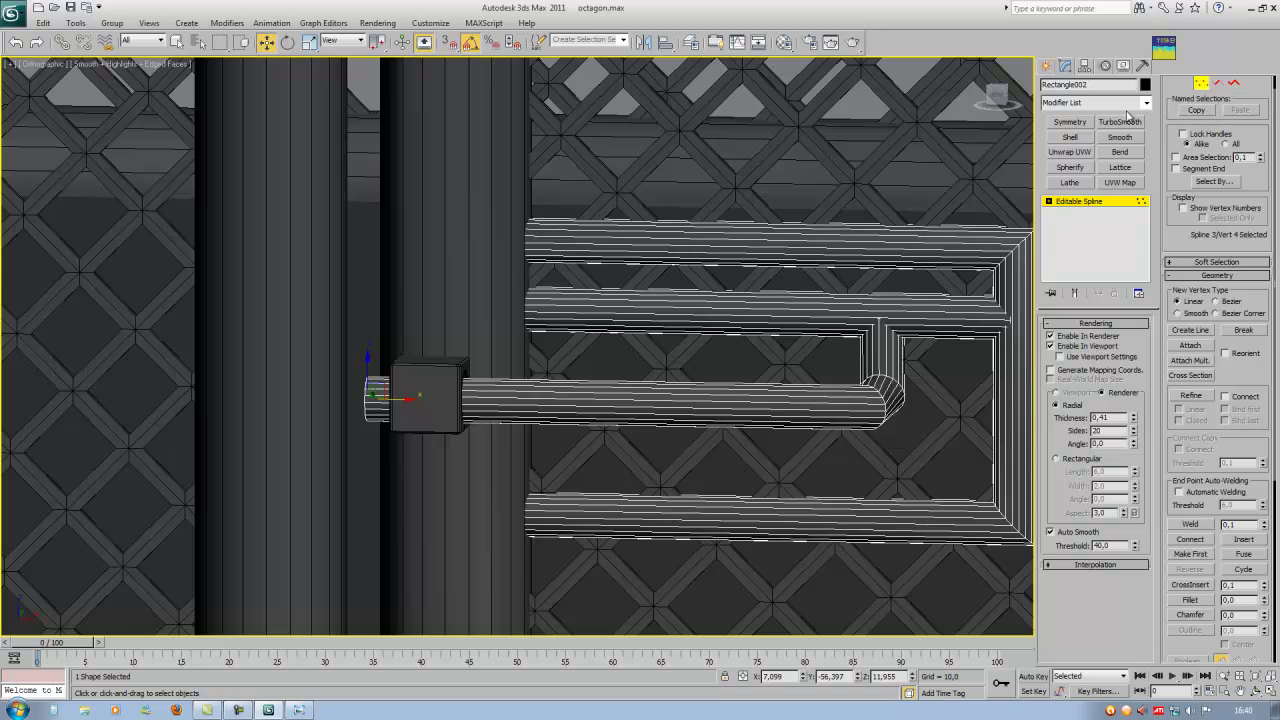
Leave vertex editing and shift the chamfered latch bar holder by about 0.1 along X in the front view.
click(1202, 84)
click(998, 92)
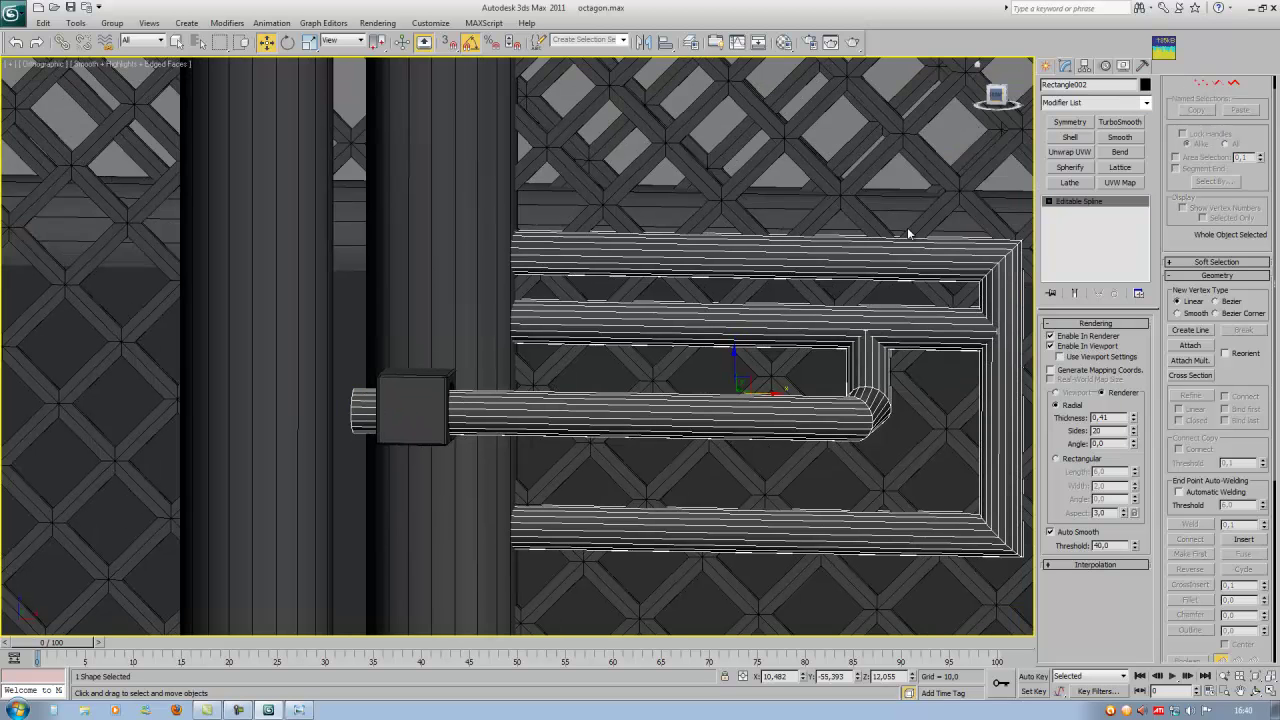
scroll(426, 390, up, 4)
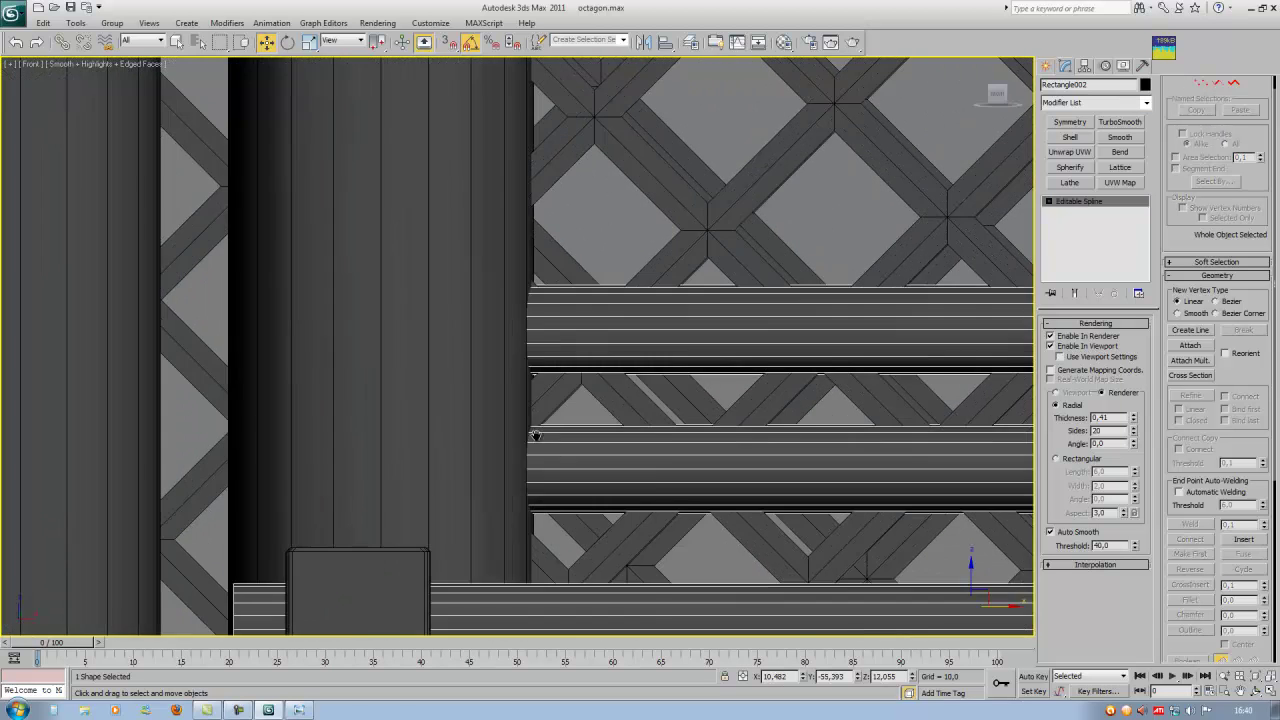
click(426, 387)
drag(452, 378, 475, 378)
key(F3)
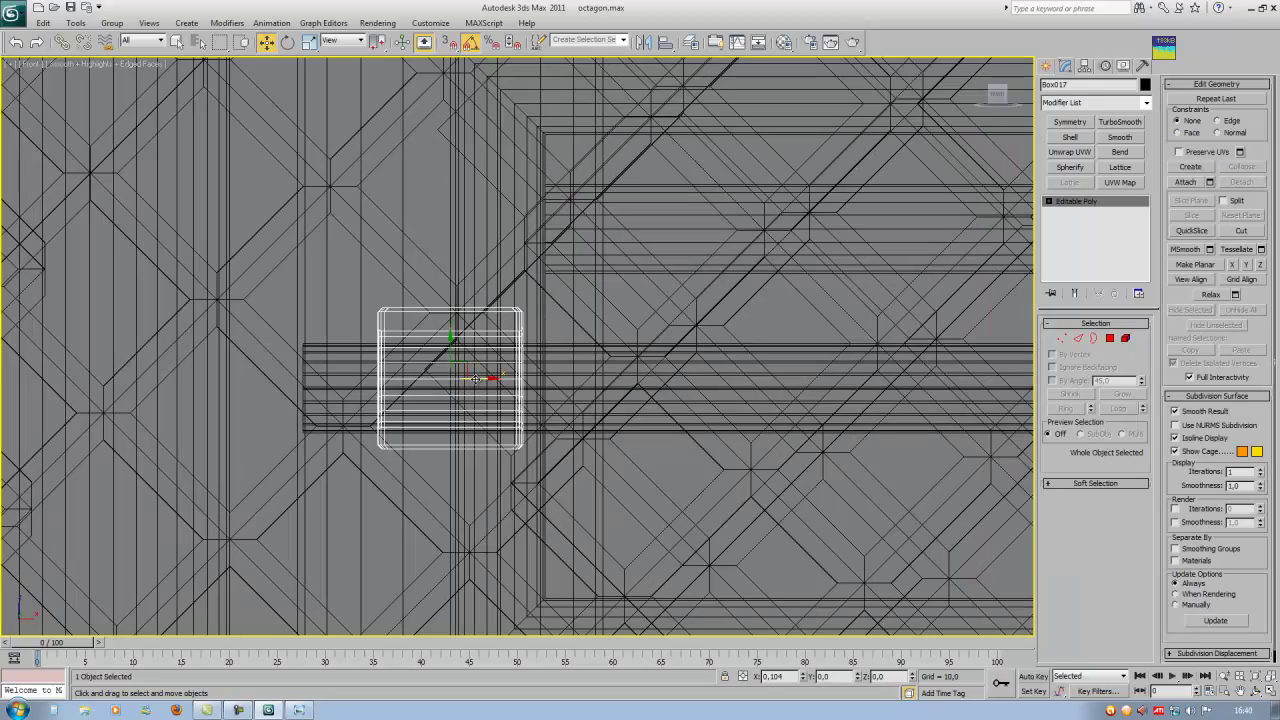
key(F3)
scroll(480, 390, down, 6)
mouse_move(486, 403)
alt+middle_down()
mouse_move(571, 396)
mouse_move(592, 376)
mouse_move(603, 406)
mouse_move(629, 389)
mouse_move(633, 399)
alt+middle_up()
Isolate the door's wire mesh together with the latch frame spline in the front view.
click(997, 96)
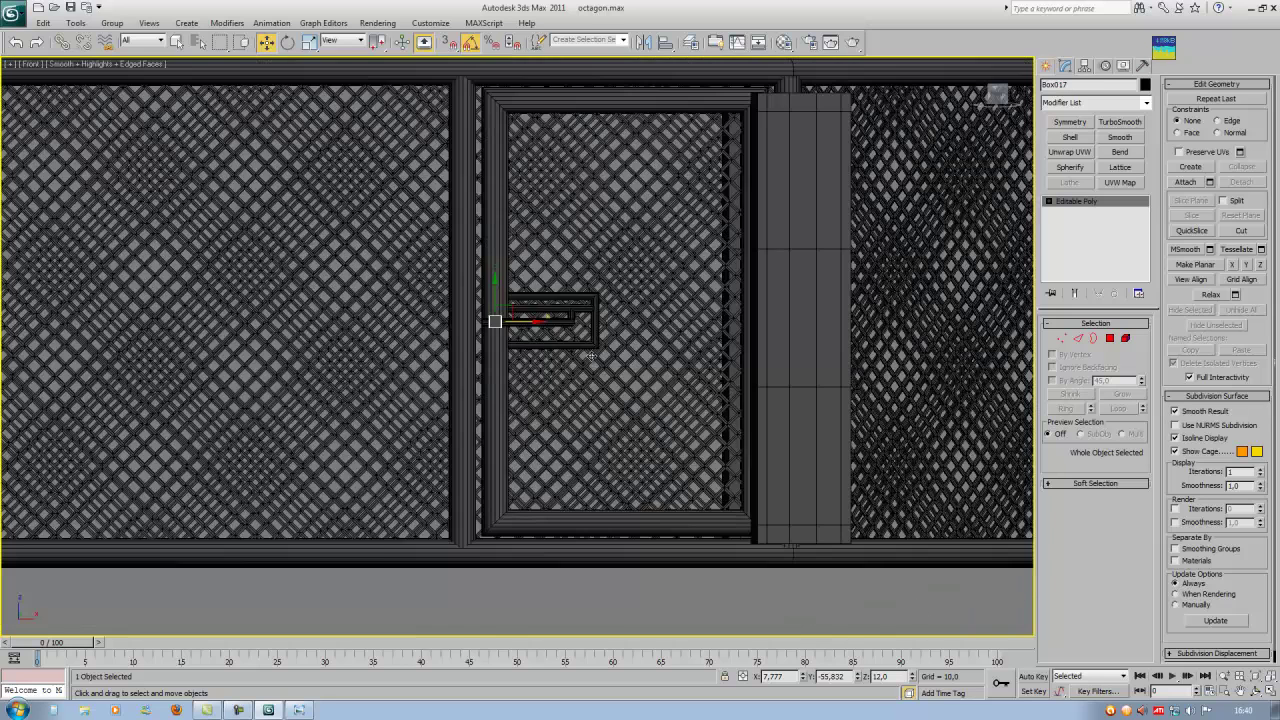
click(592, 347)
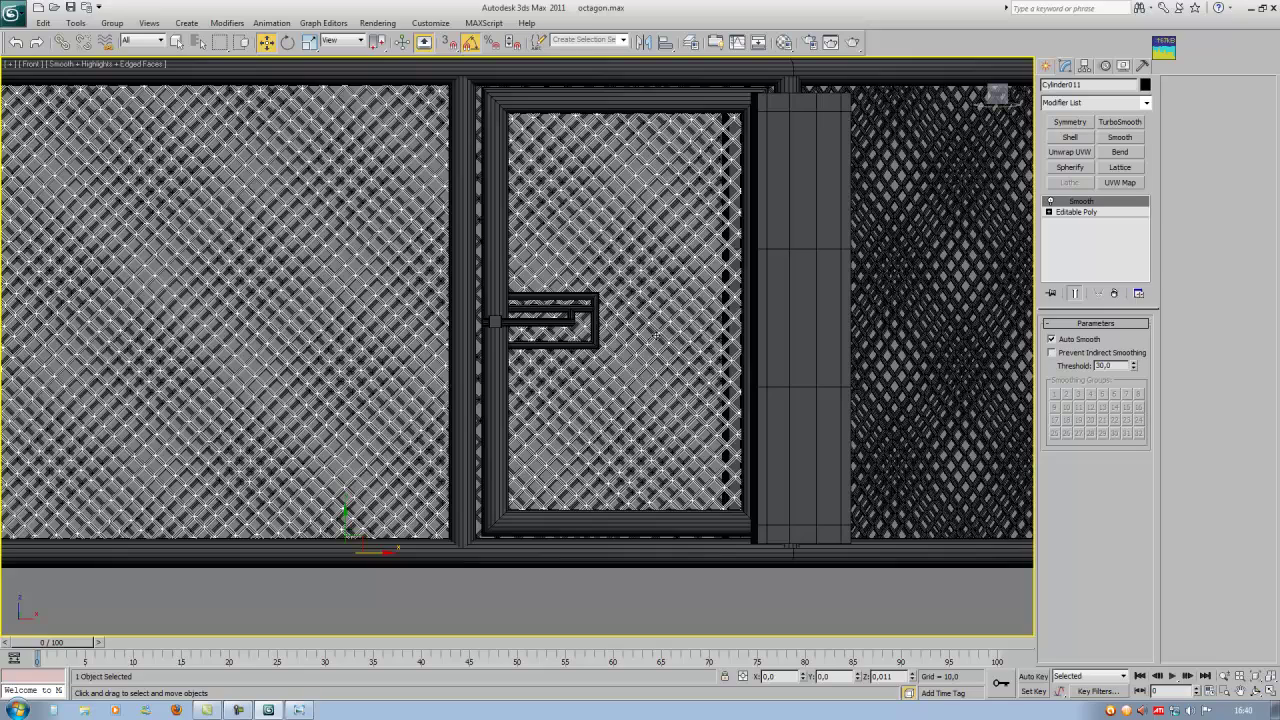
scroll(620, 340, up, 5)
ctrl+click(640, 374)
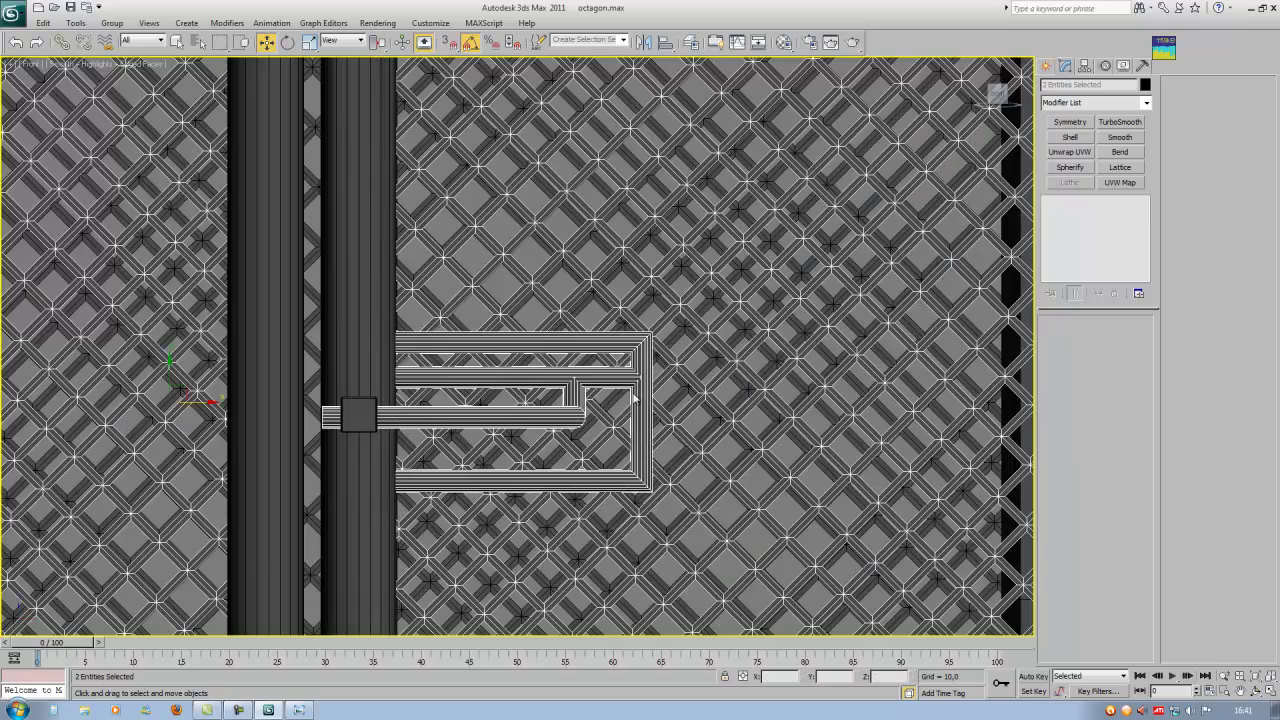
key(alt+q)
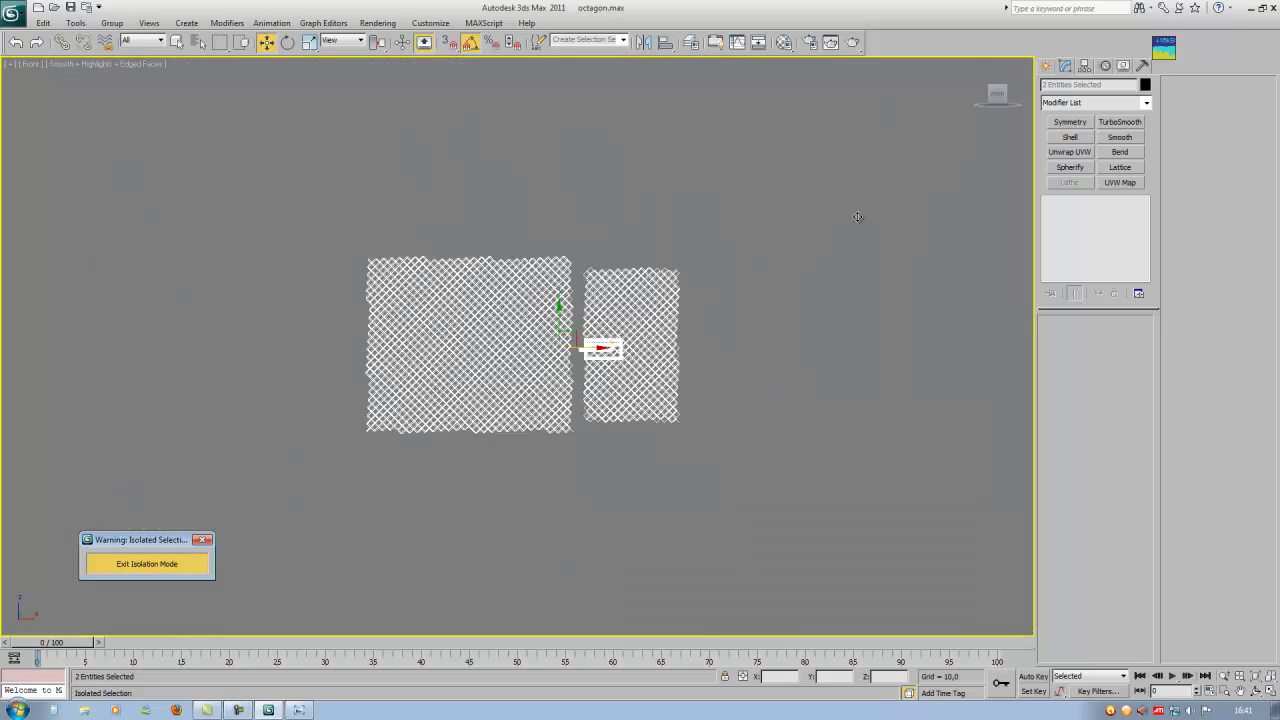
scroll(672, 383, up, 10)
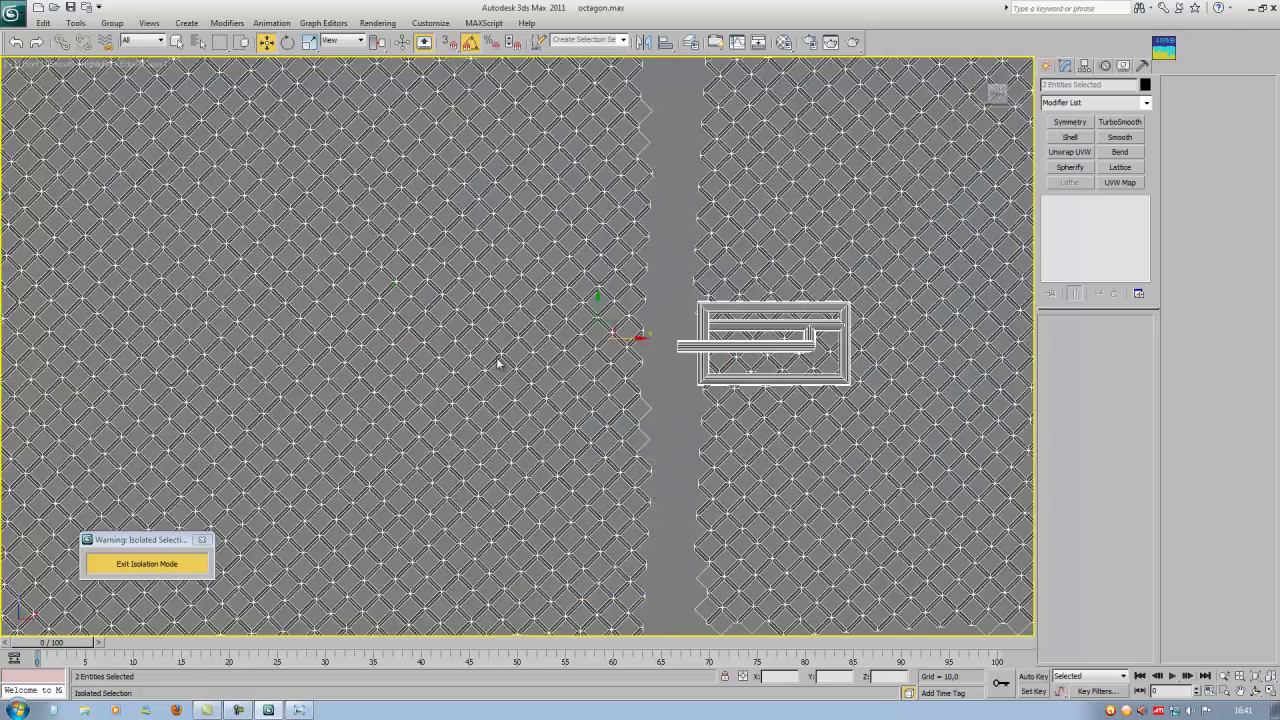
scroll(687, 265, down, 3)
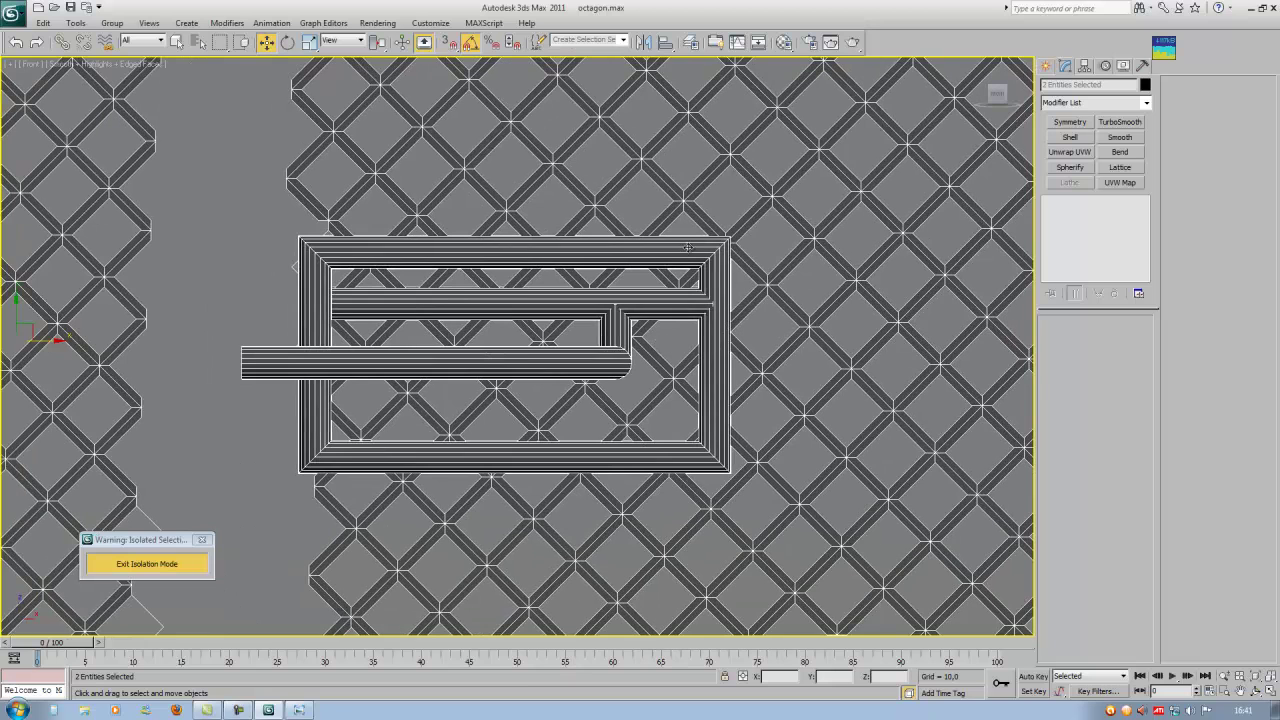
Delete the wire mesh polygons inside the latch frame opening, leaving out those beyond the frame's outer edges.
click(762, 274)
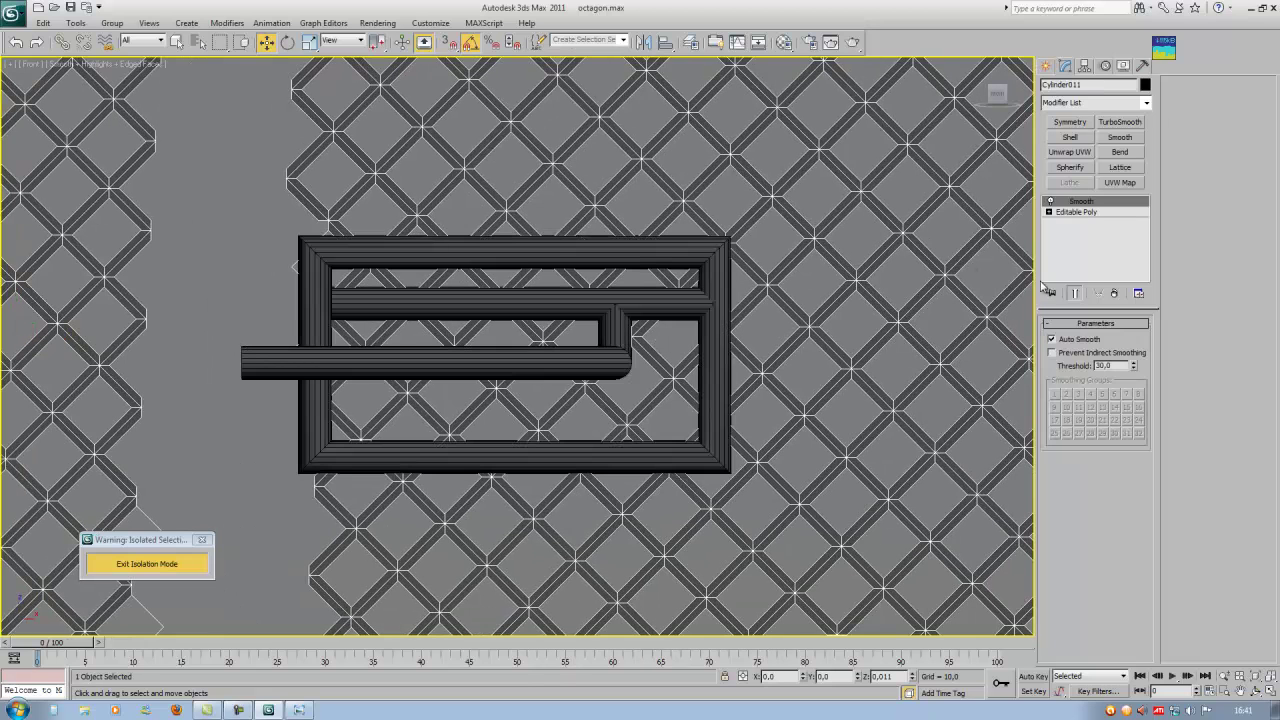
click(1078, 212)
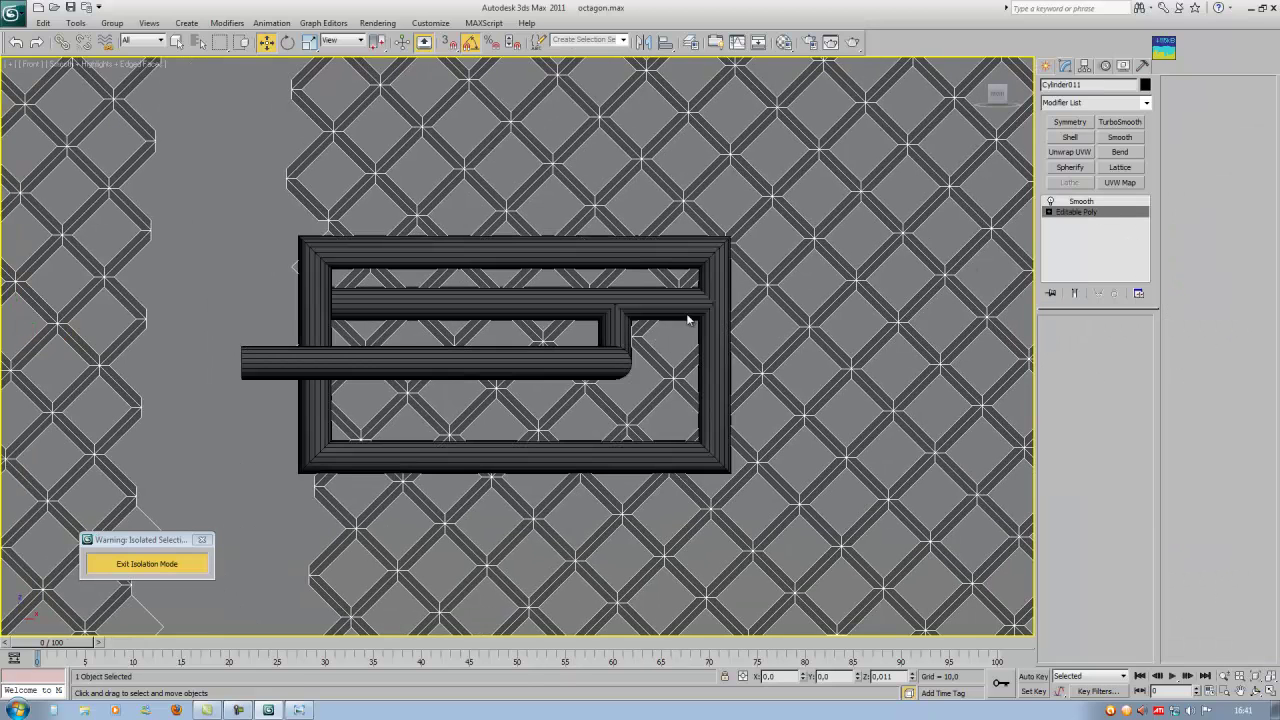
drag(333, 303, 717, 463)
drag(808, 332, 750, 521)
key(ctrl+z)
key(ctrl+z)
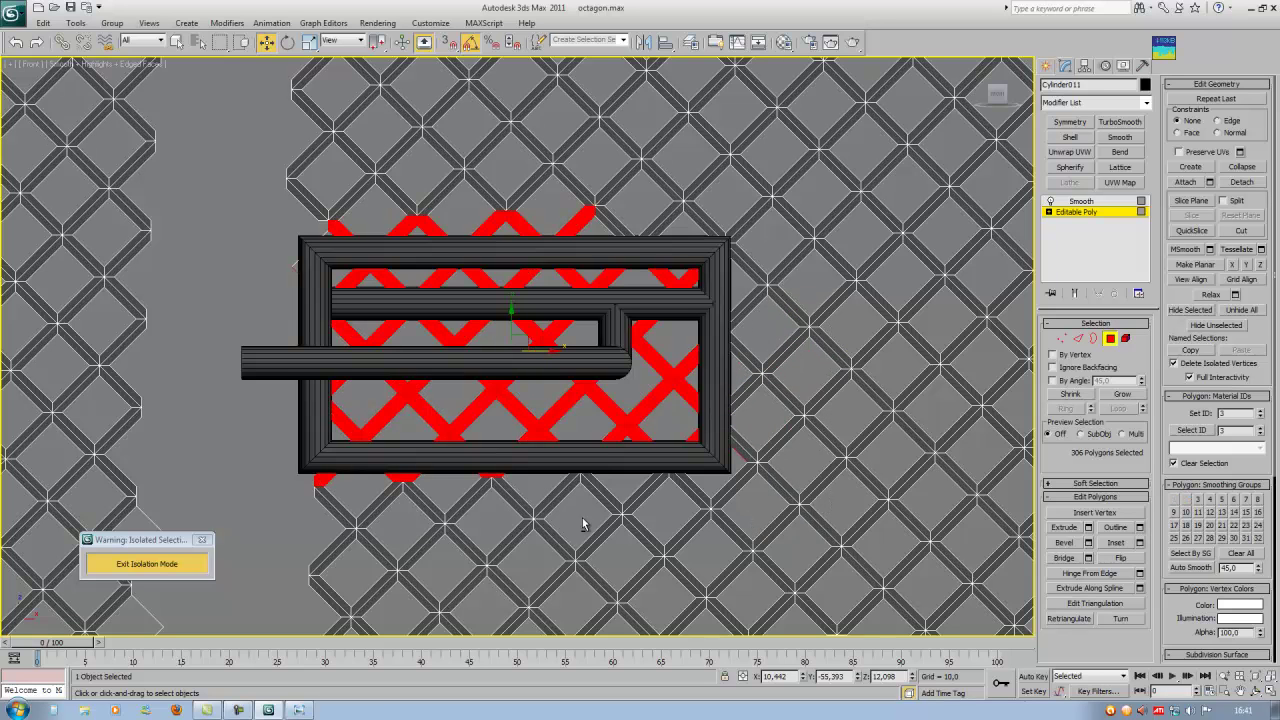
alt+drag(265, 537, 908, 473)
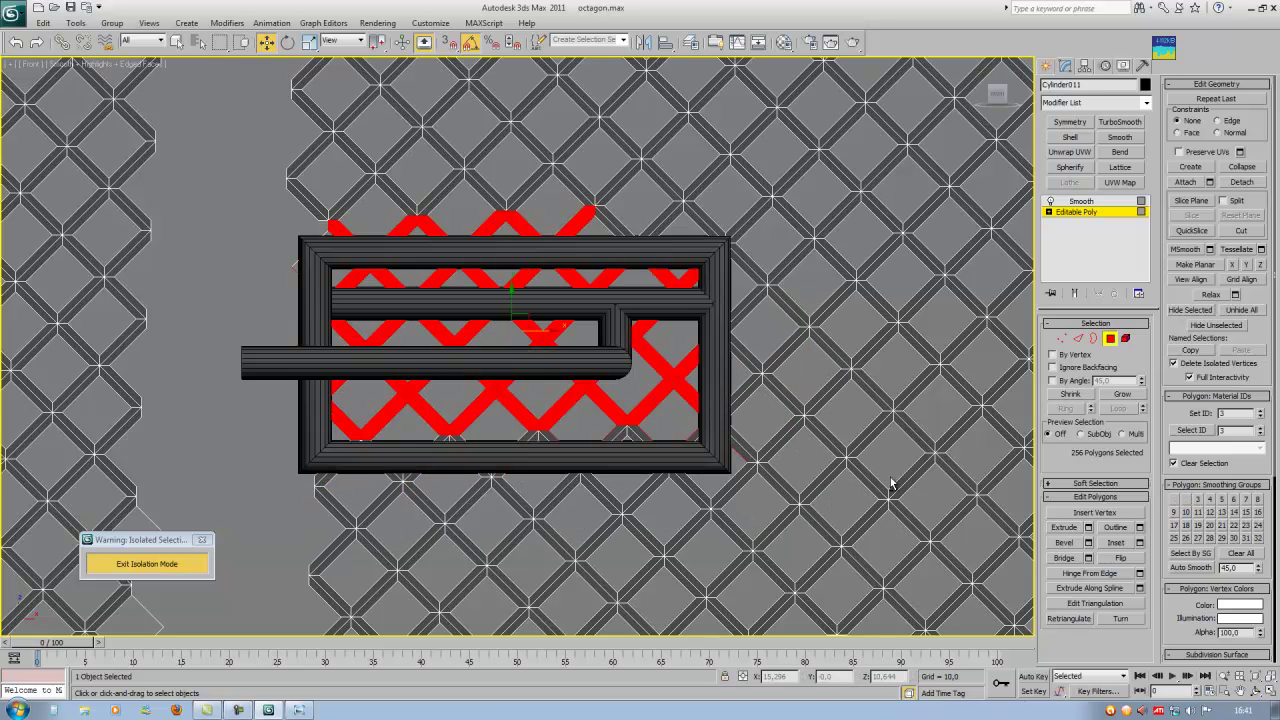
middle_drag(649, 489, 678, 509)
alt+drag(748, 162, 221, 260)
alt+drag(305, 266, 349, 435)
click(500, 404)
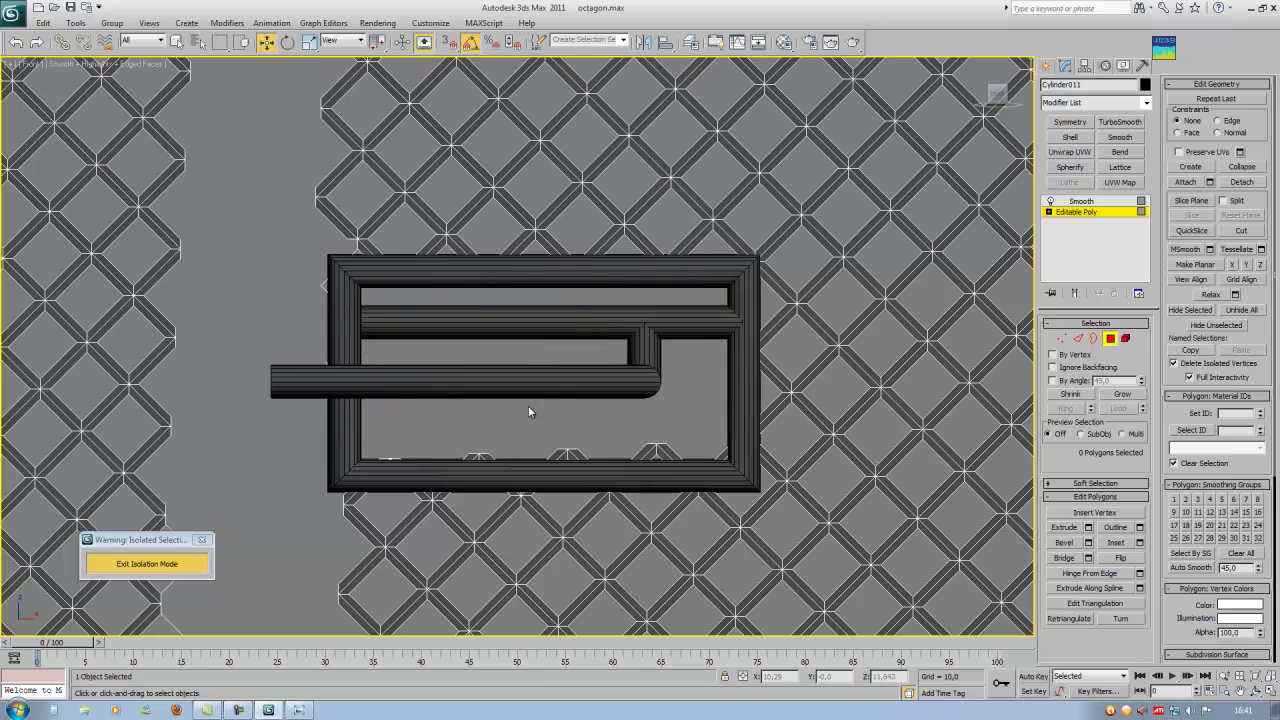
In wireframe, lower the first mesh junction's vertices that poke above the latch frame's lower tube so they sit behind it.
middle_drag(539, 419, 542, 329)
click(1062, 338)
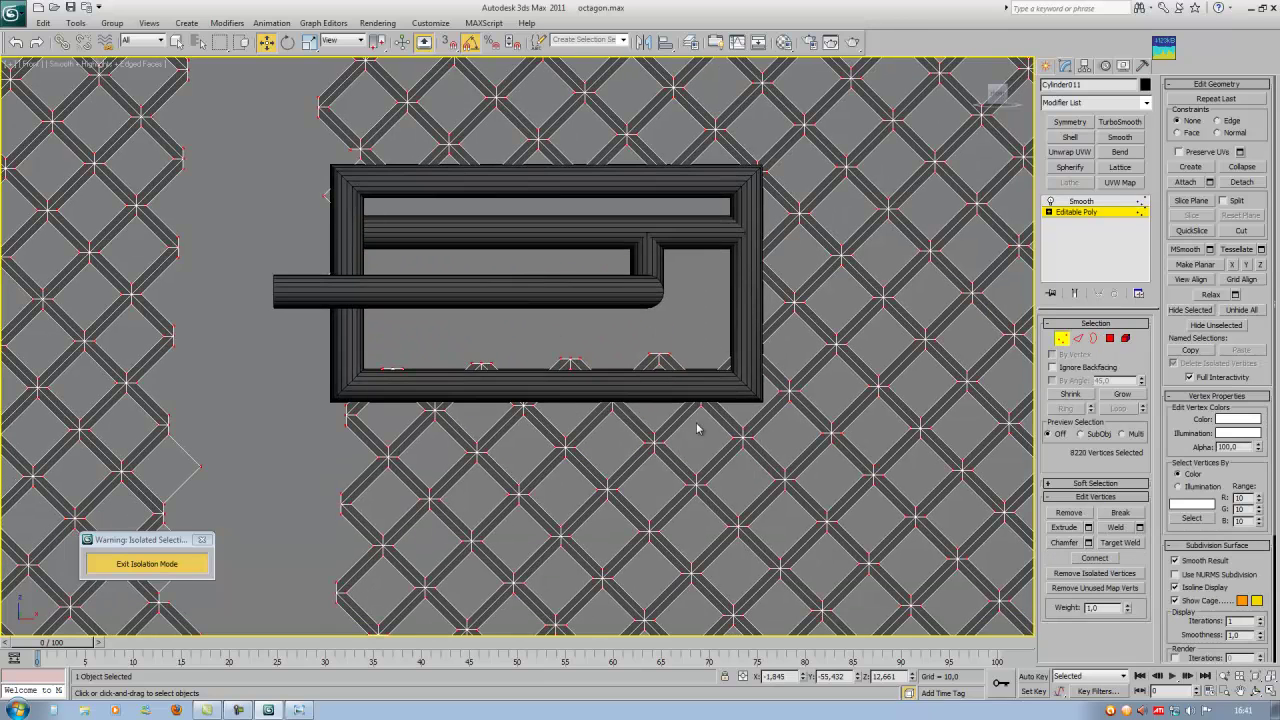
scroll(708, 400, up, 5)
mouse_move(708, 400)
middle_down()
mouse_move(580, 382)
mouse_move(606, 394)
middle_up()
key(F3)
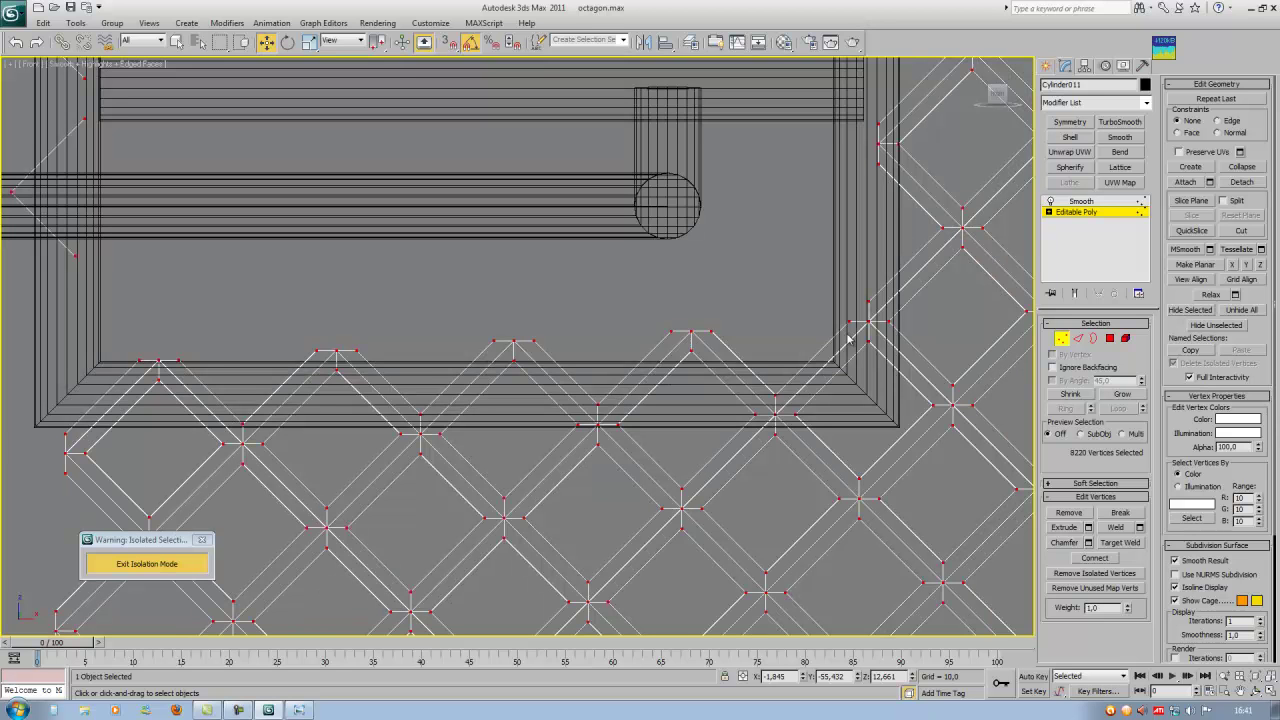
drag(210, 399, 208, 392)
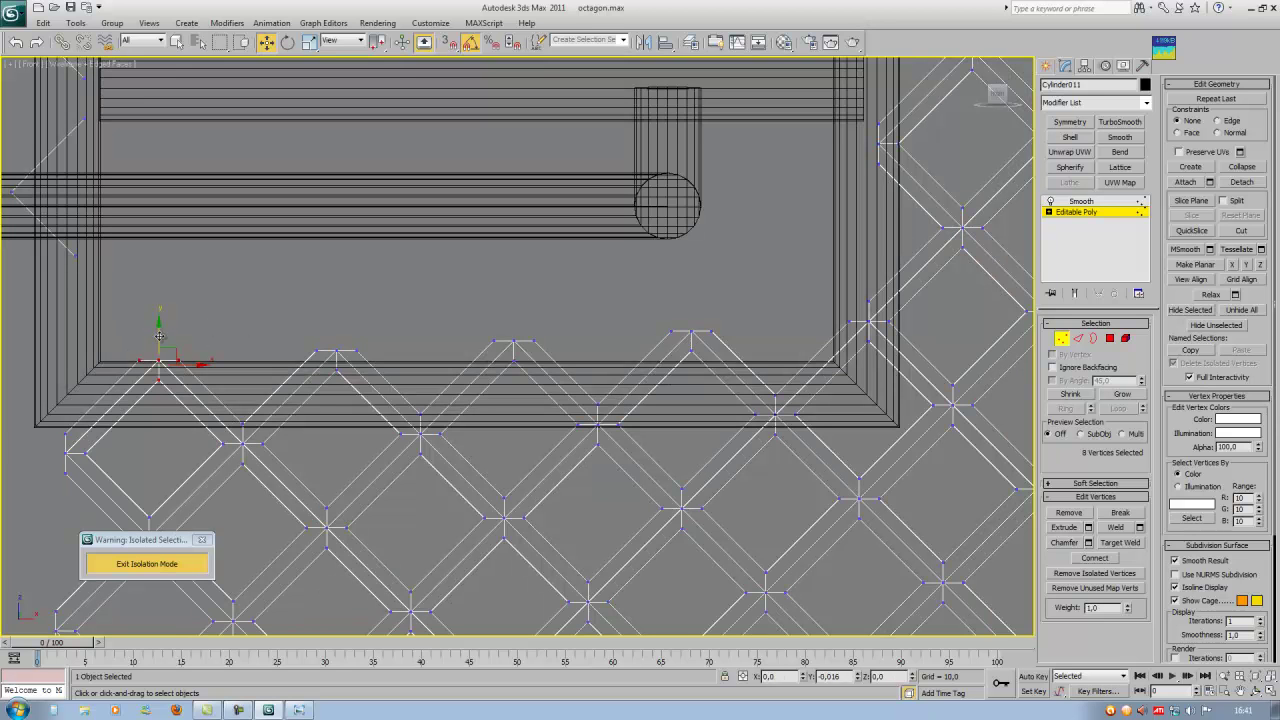
drag(159, 330, 159, 356)
right_click(159, 356)
drag(159, 333, 159, 345)
Lower the vertices of the other three protruding mesh junctions behind the latch frame's lower tube.
drag(297, 336, 382, 388)
drag(336, 328, 336, 341)
drag(521, 351, 557, 366)
drag(514, 317, 514, 346)
drag(646, 308, 741, 356)
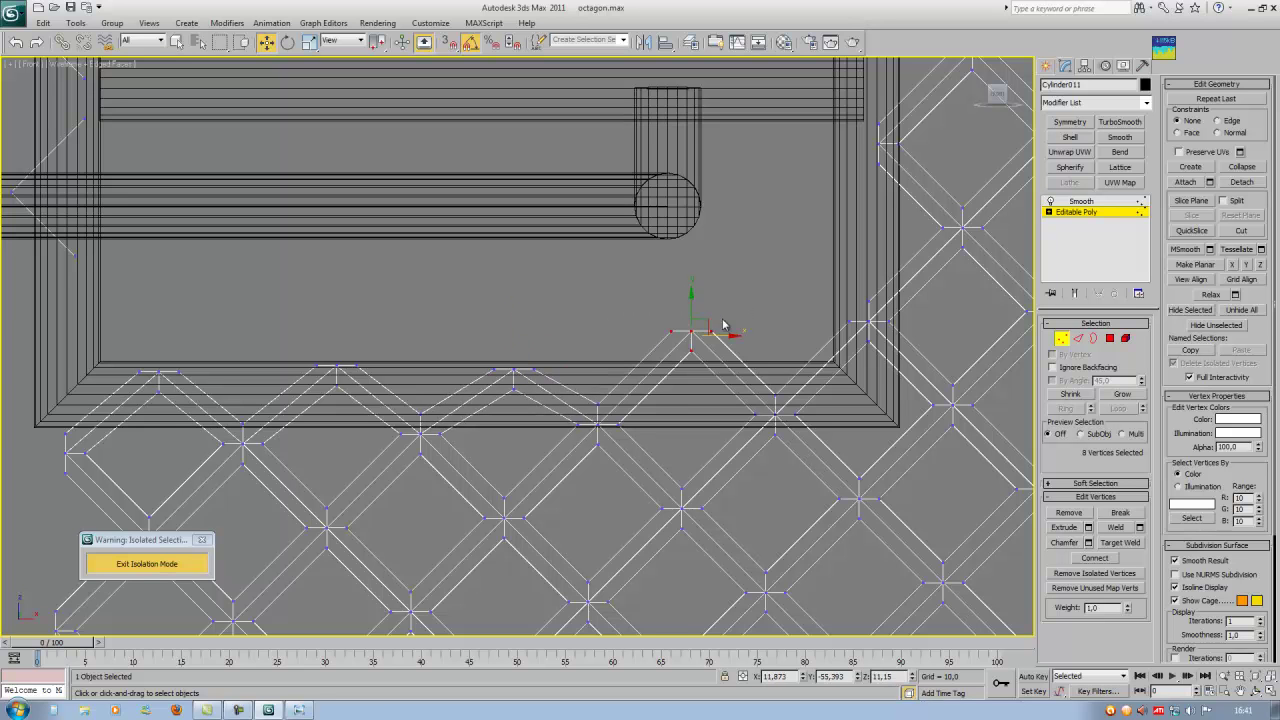
drag(689, 302, 689, 340)
Delete the leftover mesh polygons crossing the lower inner corner of the latch frame and check the rest of the opening.
middle_drag(831, 370, 714, 362)
click(1110, 338)
click(719, 381)
key(Delete)
scroll(736, 260, down, 2)
middle_drag(740, 215, 703, 335)
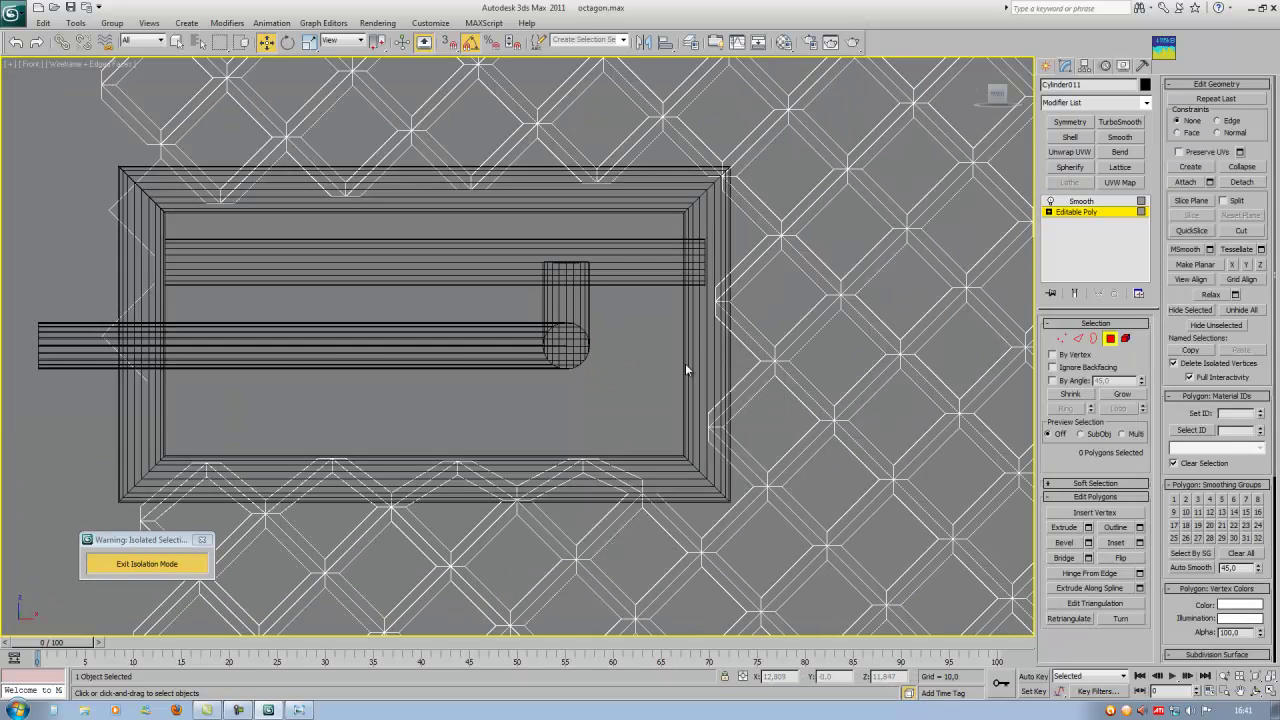
middle_drag(624, 406, 756, 408)
drag(273, 382, 273, 382)
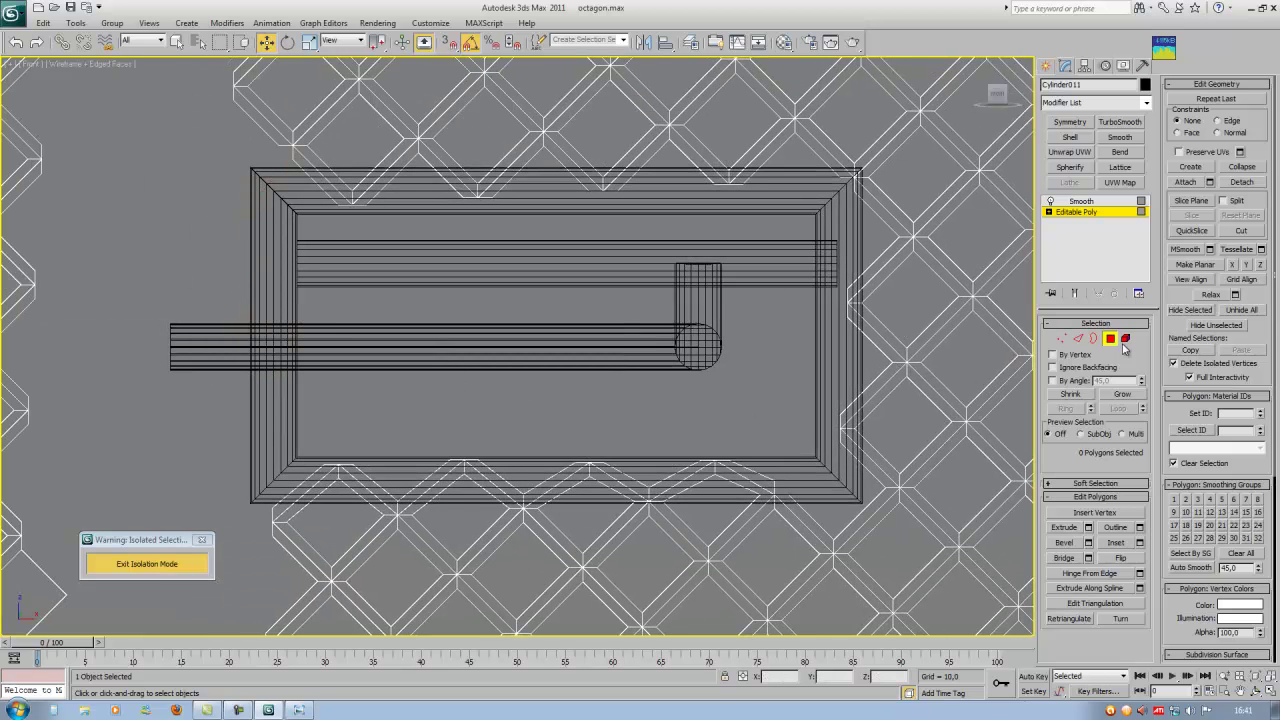
Leave polygon editing, restore shaded display and exit isolation mode to bring back the cage.
click(1112, 341)
key(F3)
scroll(603, 414, down, 4)
mouse_move(603, 414)
alt+middle_down()
mouse_move(619, 414)
mouse_move(533, 435)
alt+middle_up()
click(146, 563)
scroll(562, 430, down, 4)
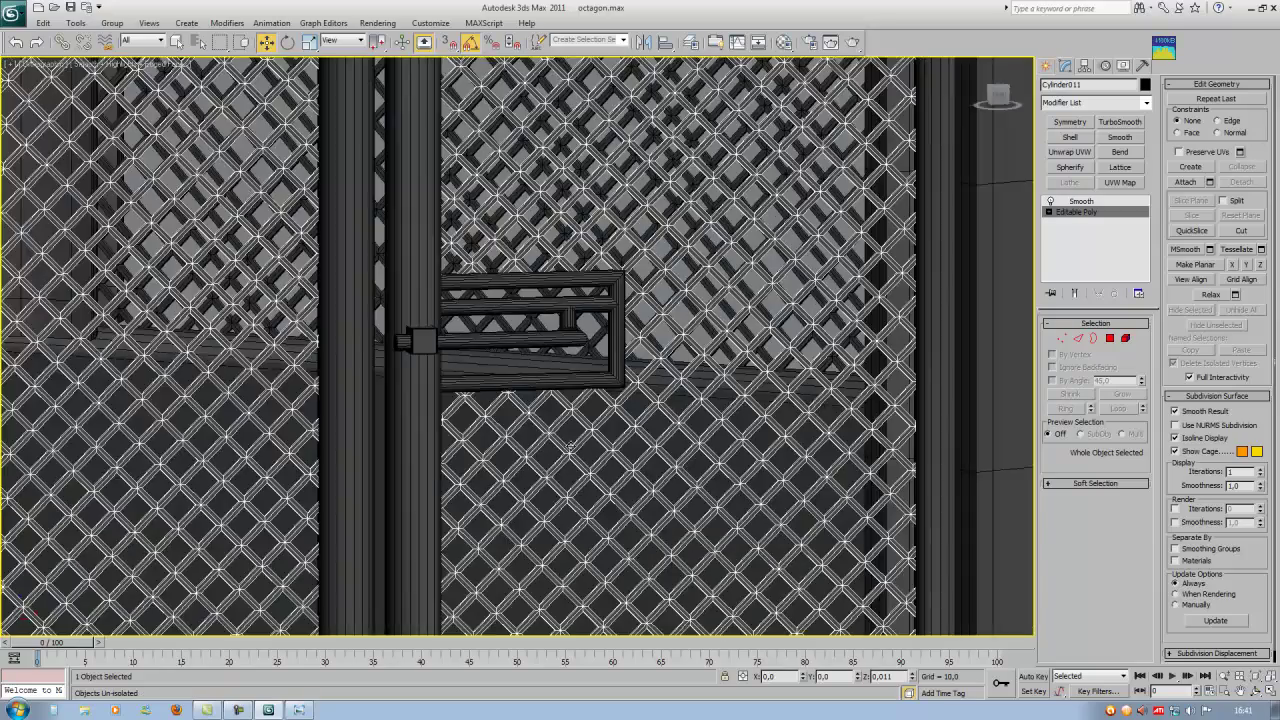
Delete the mesh from the cage's rear panel opposite the finished door.
scroll(562, 430, down, 8)
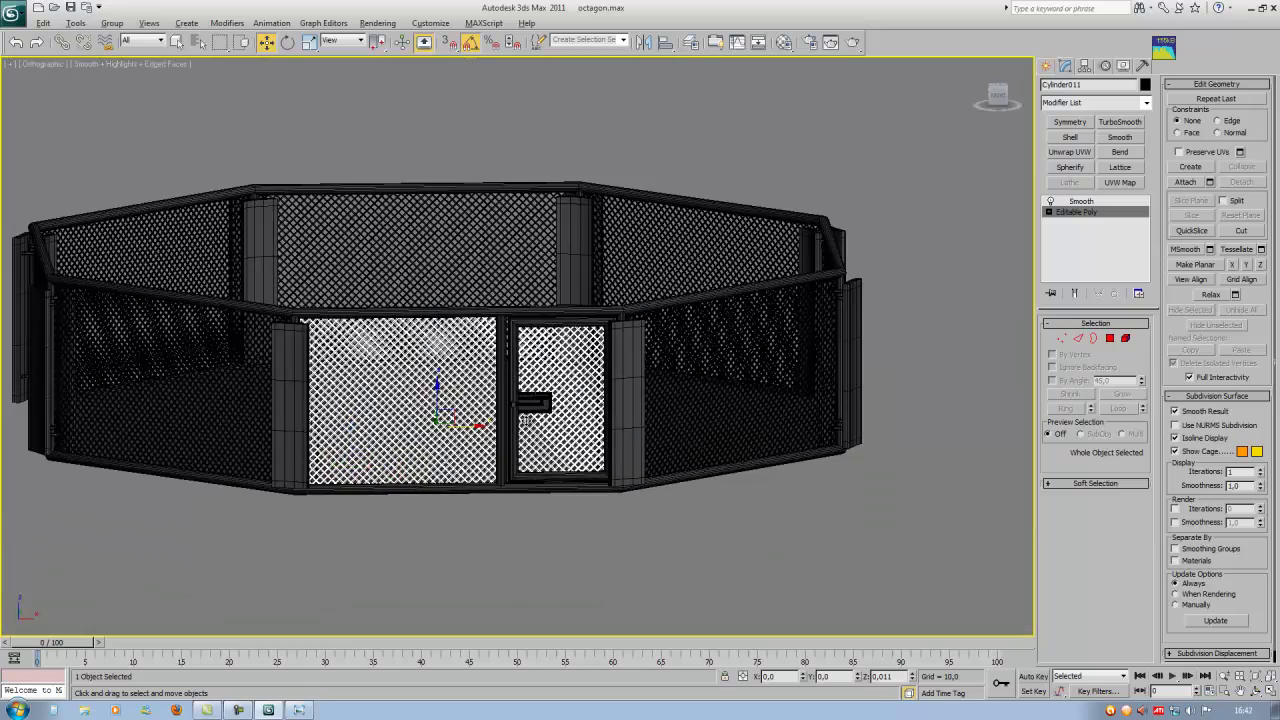
alt+middle_drag(525, 420, 760, 234)
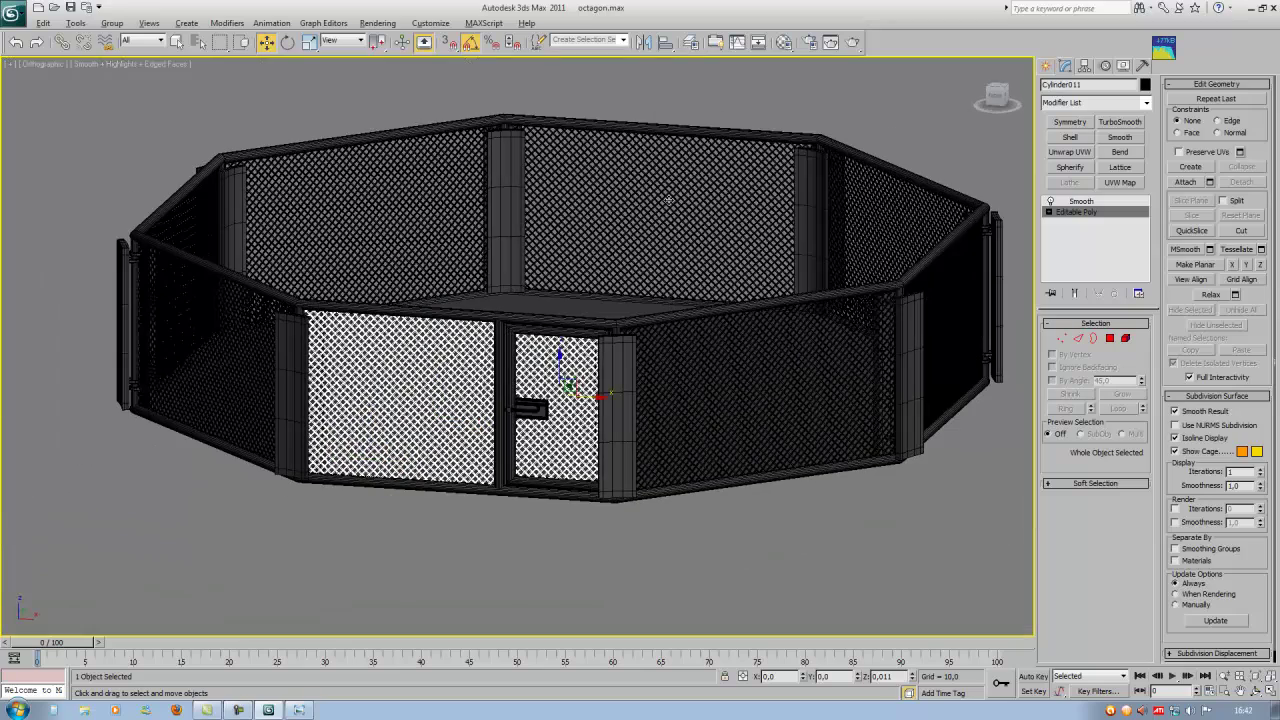
click(742, 233)
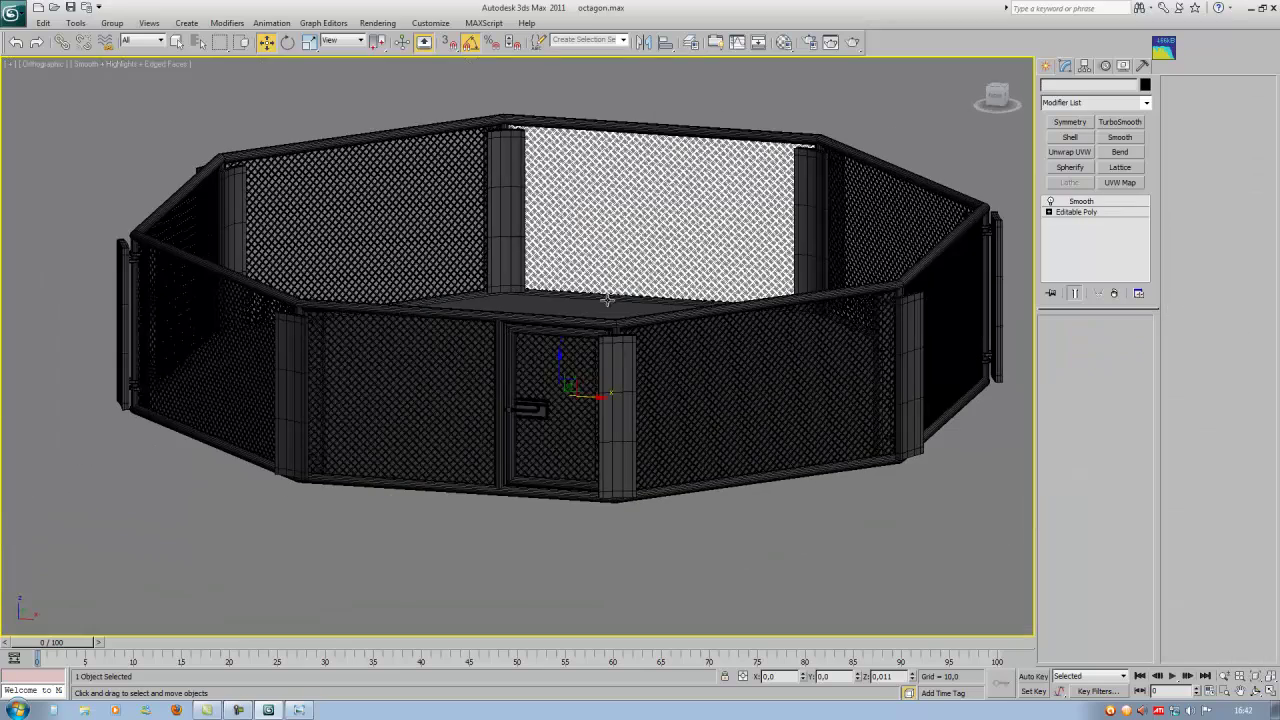
Group the door frame, latch handle, latch holder, door post and the mesh of the door panel, keeping the default group name.
scroll(566, 370, up, 6)
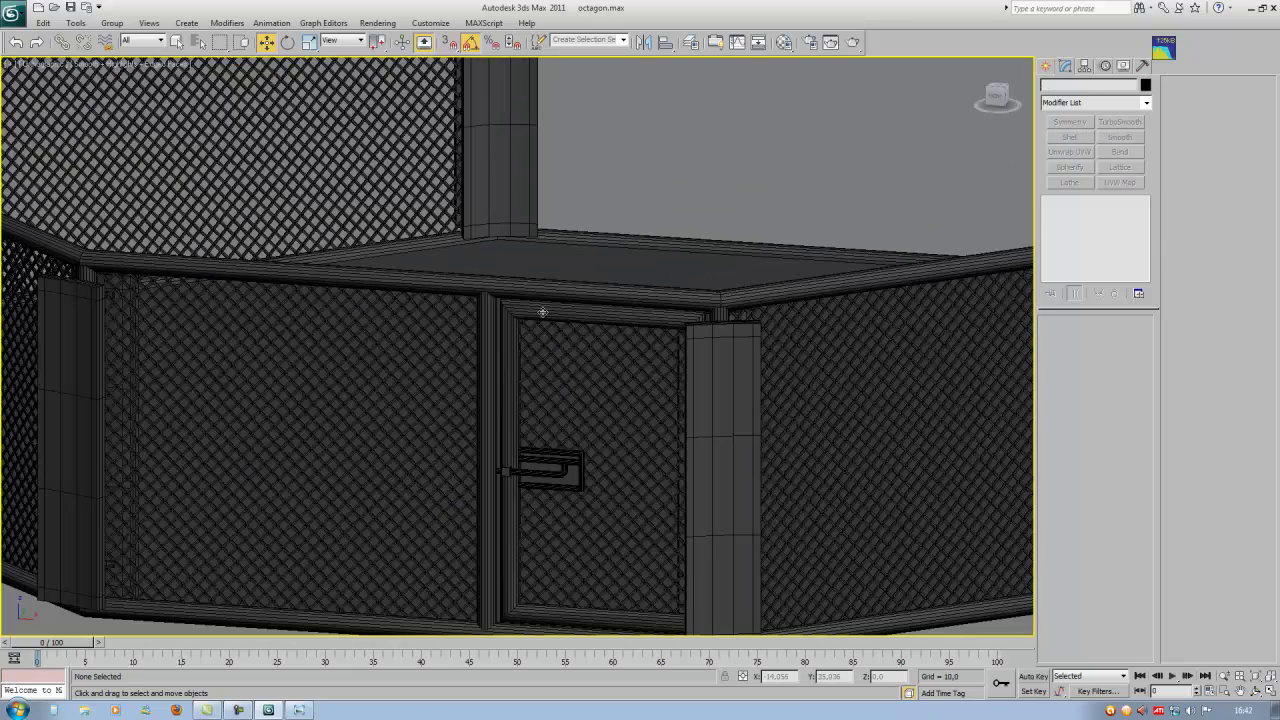
click(540, 326)
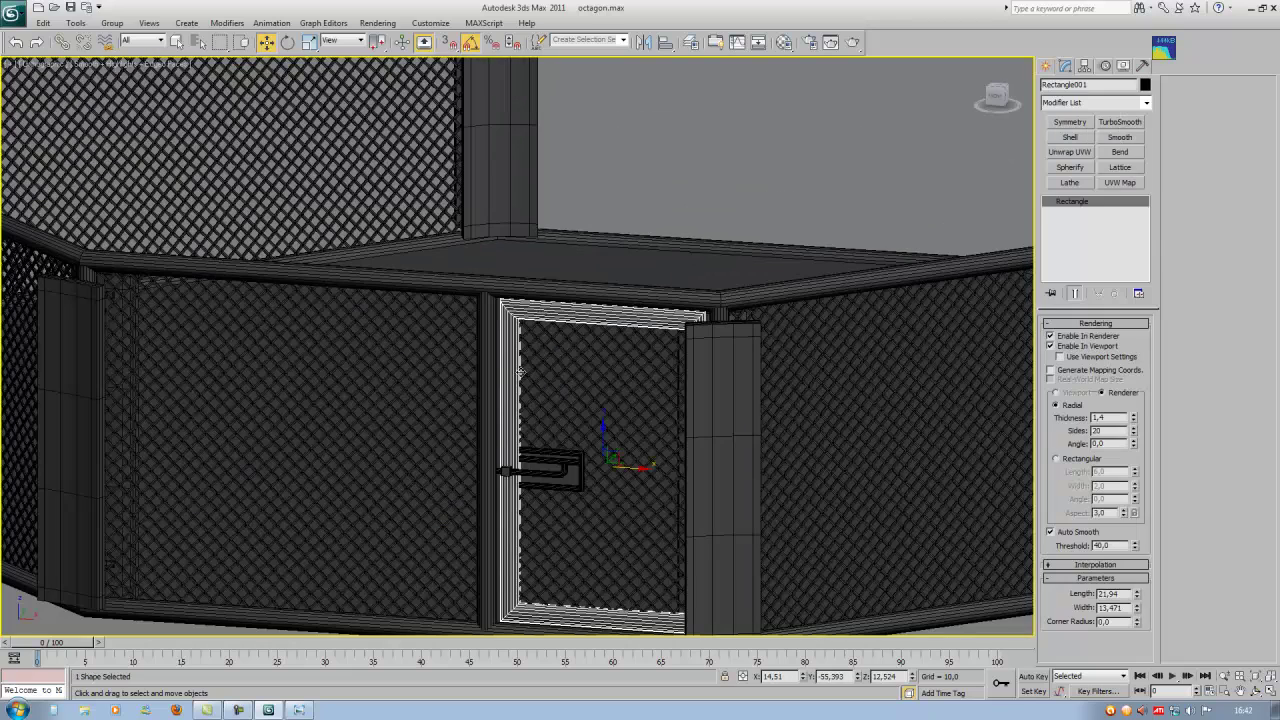
ctrl+click(540, 460)
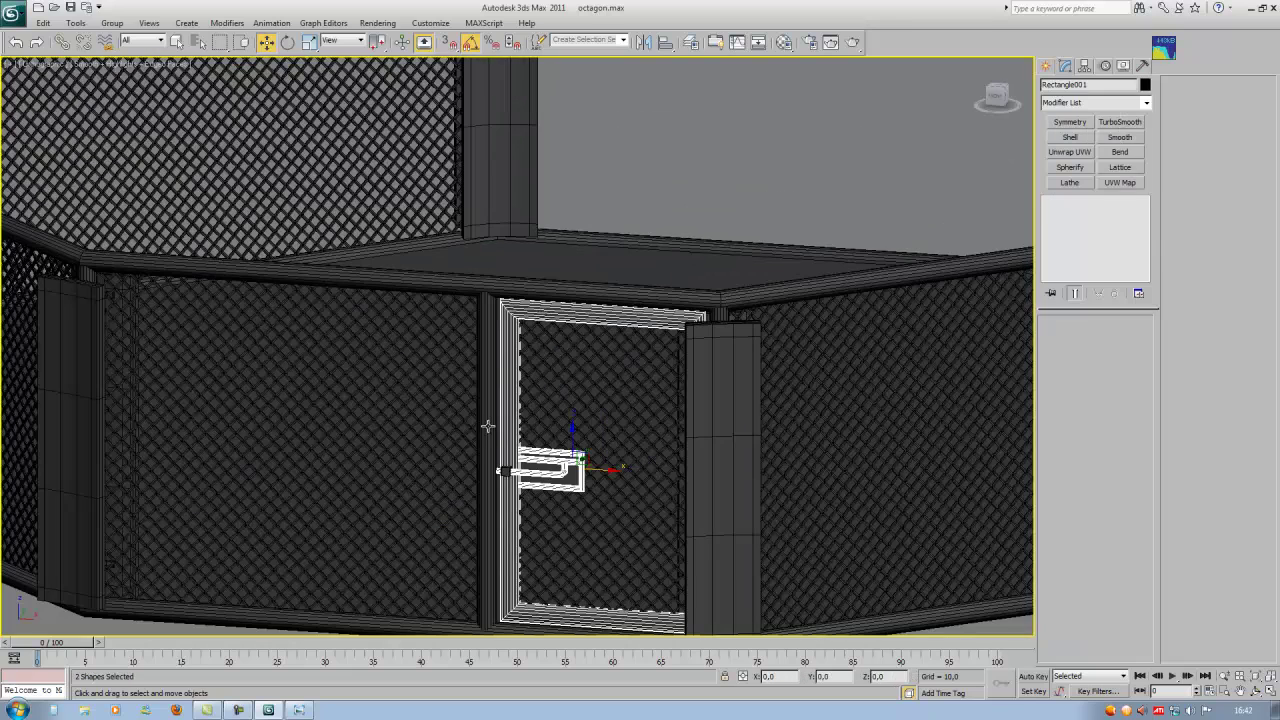
ctrl+click(488, 428)
ctrl+click(504, 471)
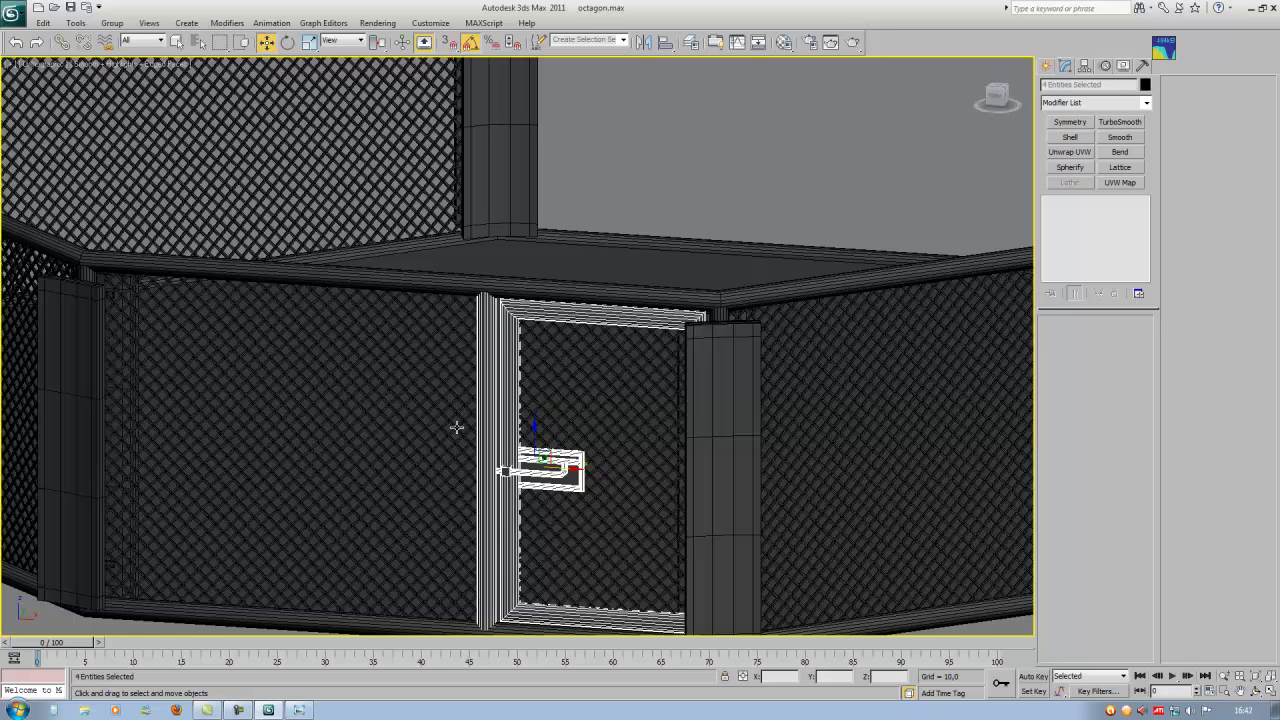
ctrl+click(461, 425)
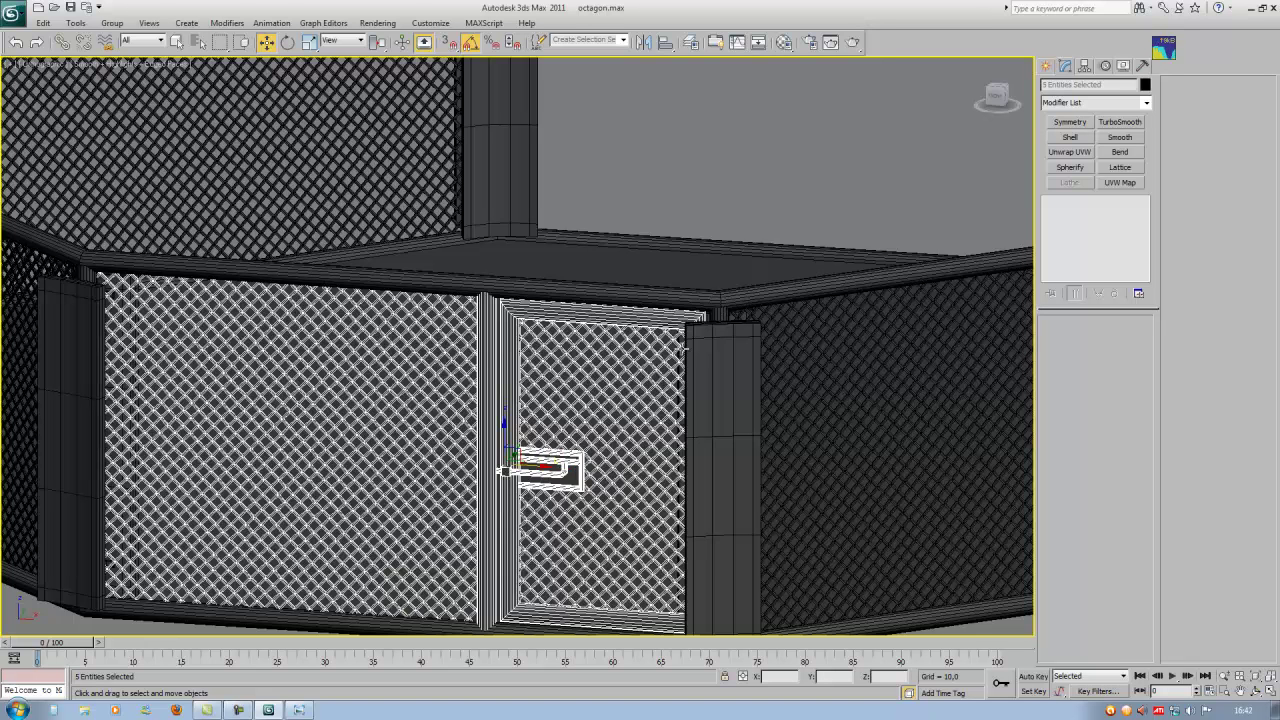
scroll(480, 348, down, 3)
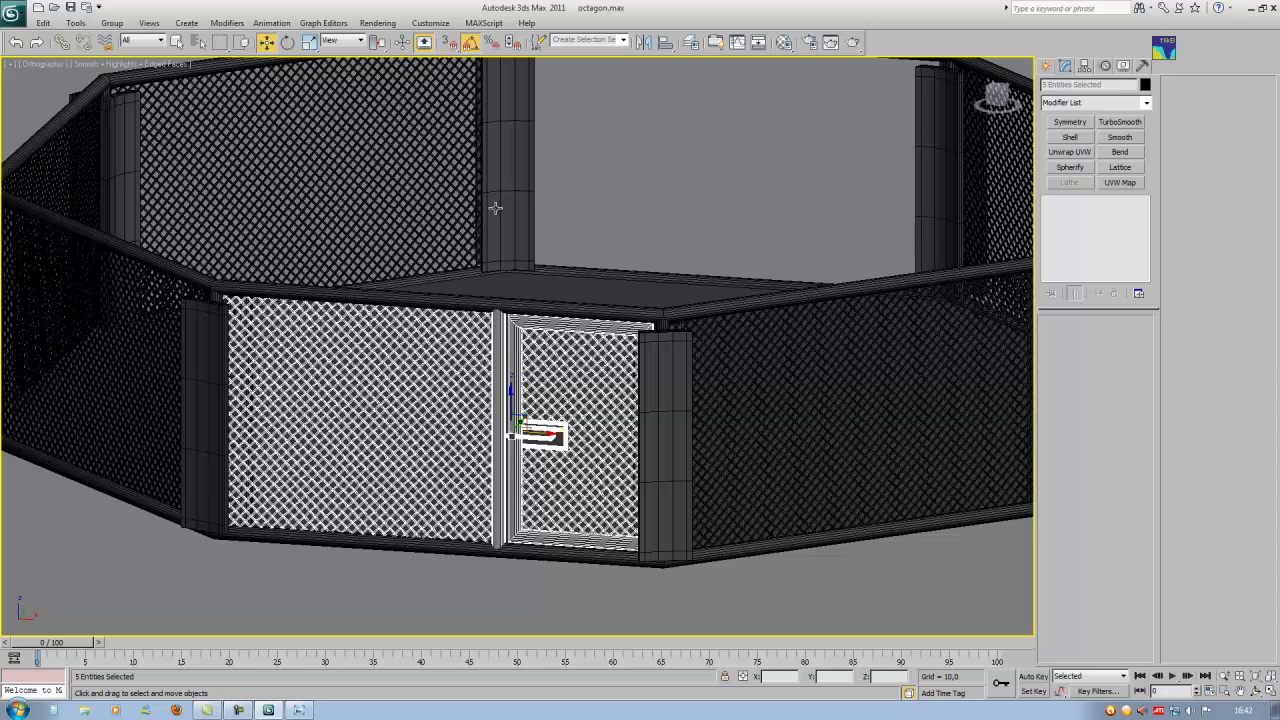
click(114, 22)
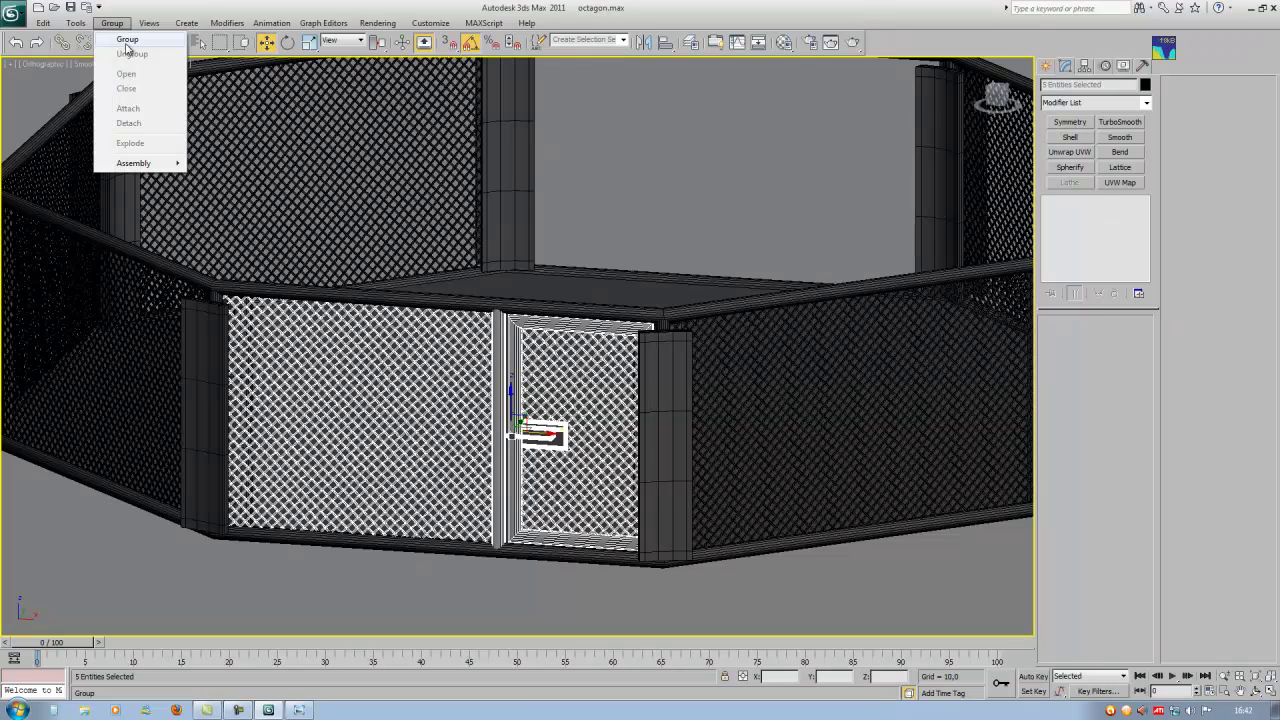
click(127, 40)
click(654, 374)
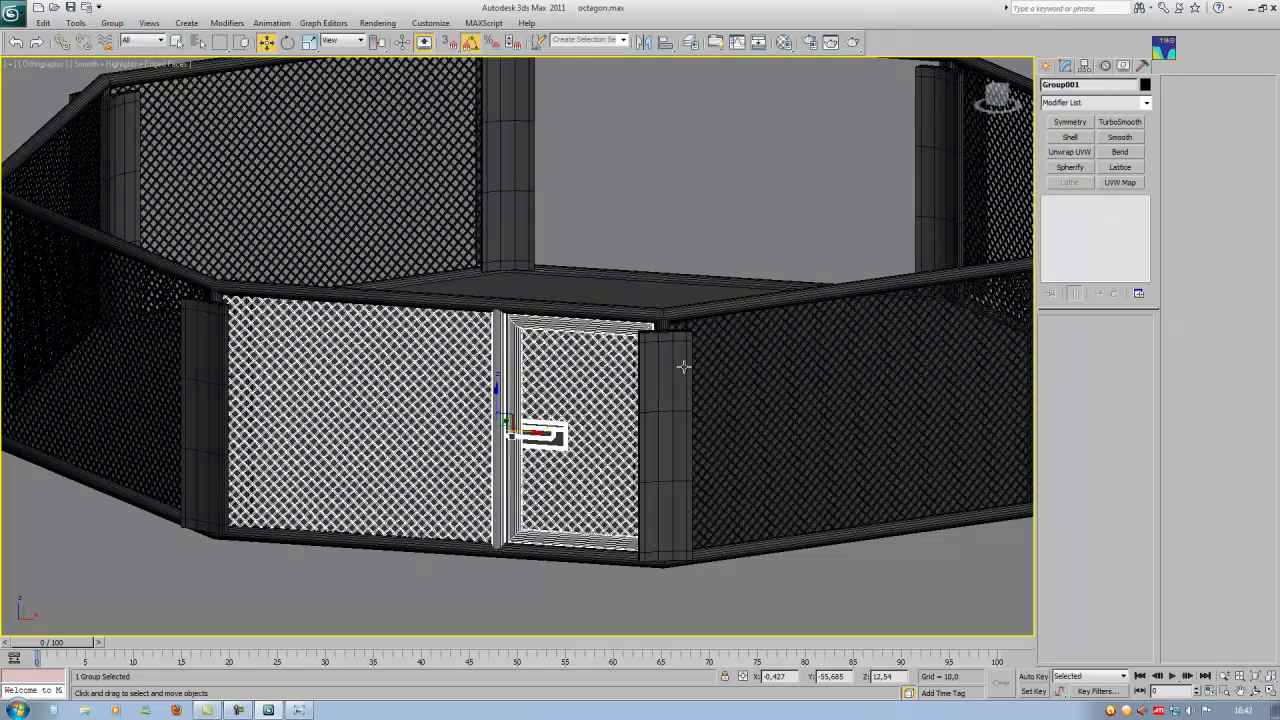
Align only the door group's pivot to the centre of the Tatame floor in X, Y and Z, using Center for both objects.
scroll(660, 392, down, 4)
alt+middle_drag(660, 392, 607, 393)
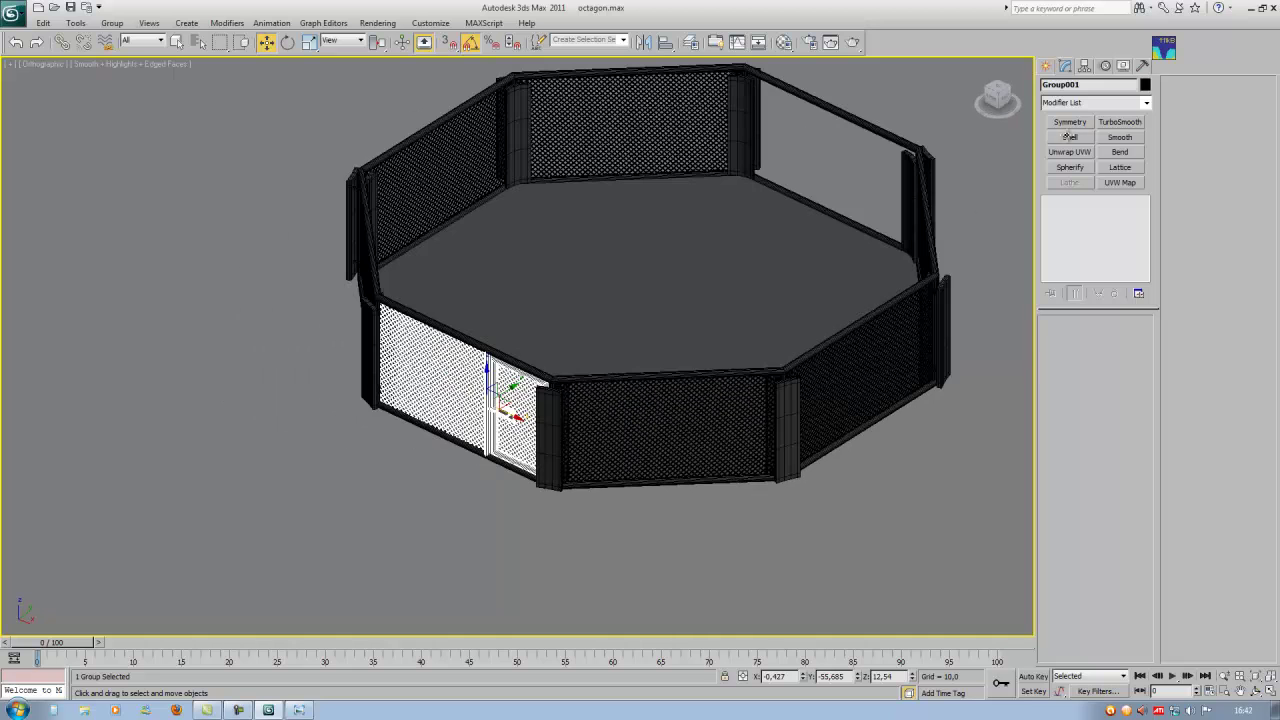
click(1083, 65)
click(1096, 150)
key(alt+a)
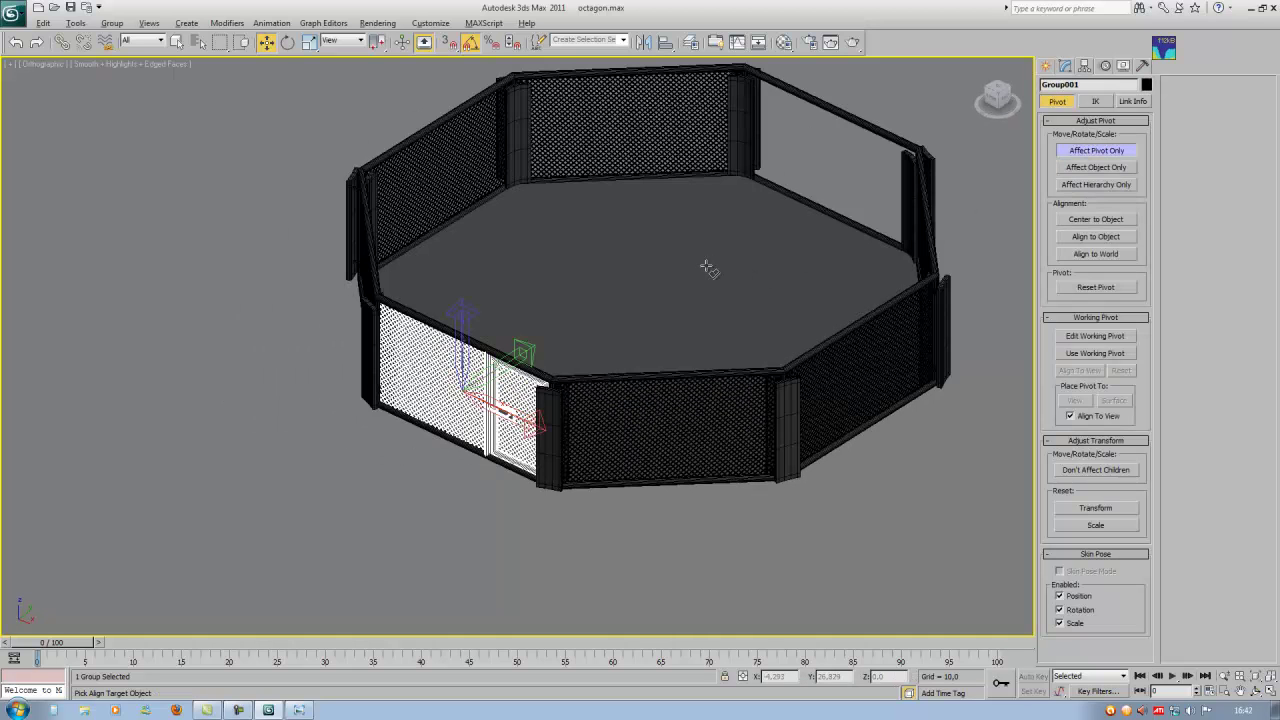
click(713, 268)
click(787, 277)
click(887, 277)
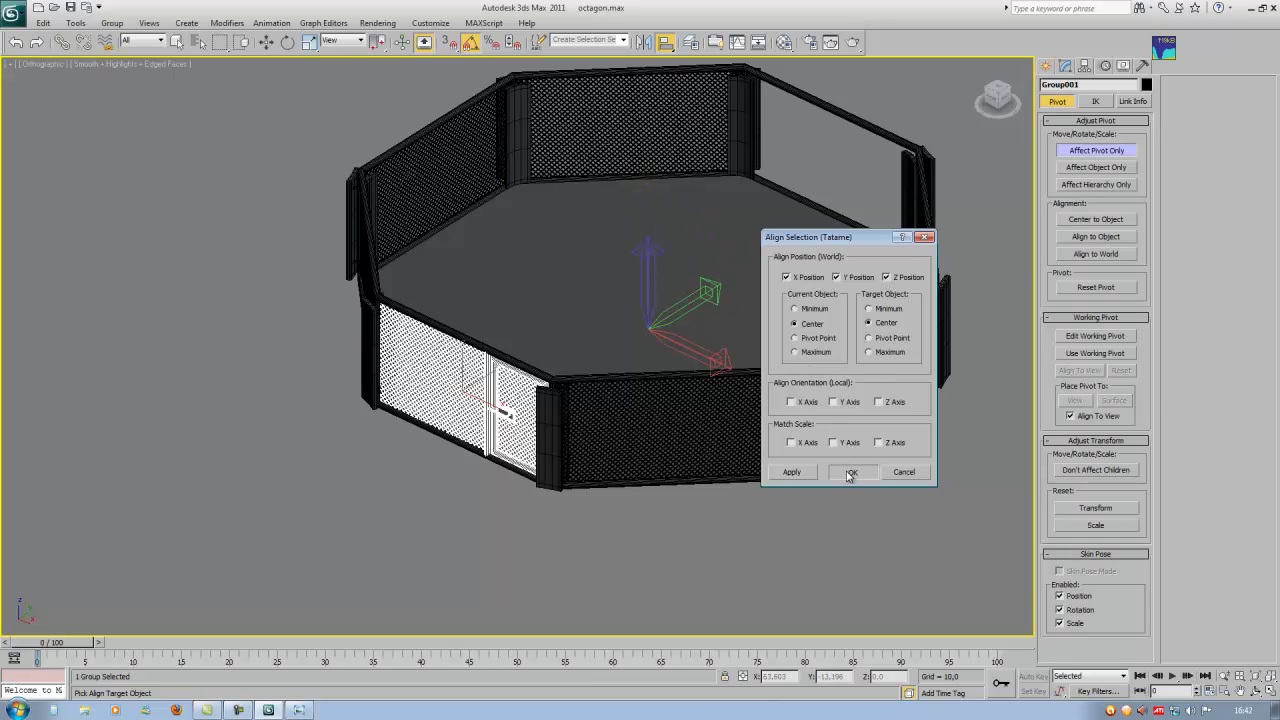
click(852, 471)
key(z)
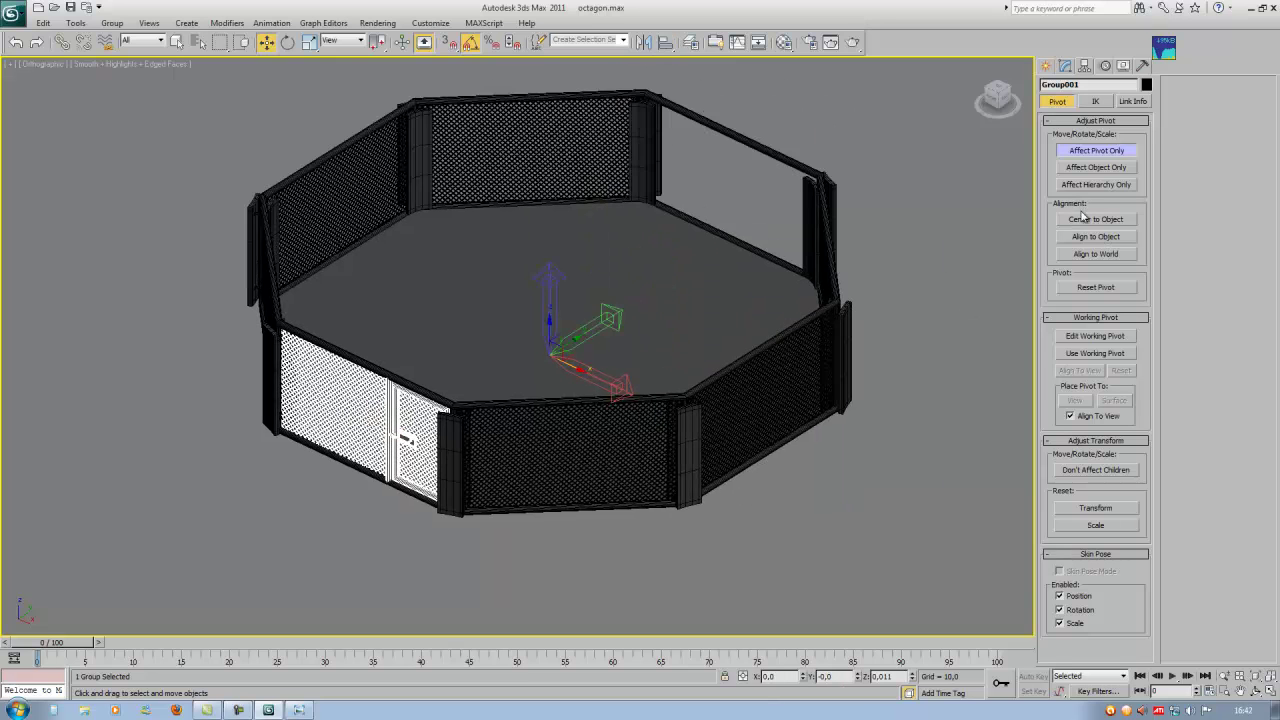
click(1110, 151)
Mirror the door group across the XY axis as a copy with zero offset onto the opposite side of the cage.
click(643, 41)
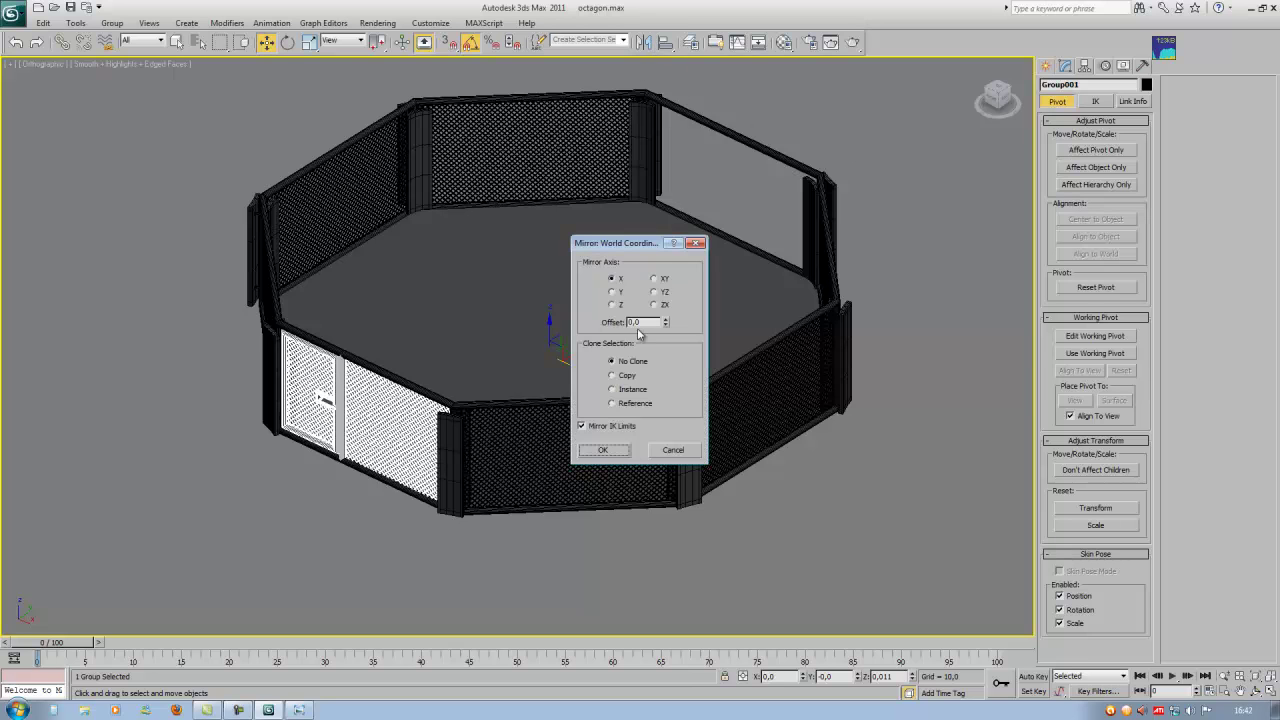
click(626, 375)
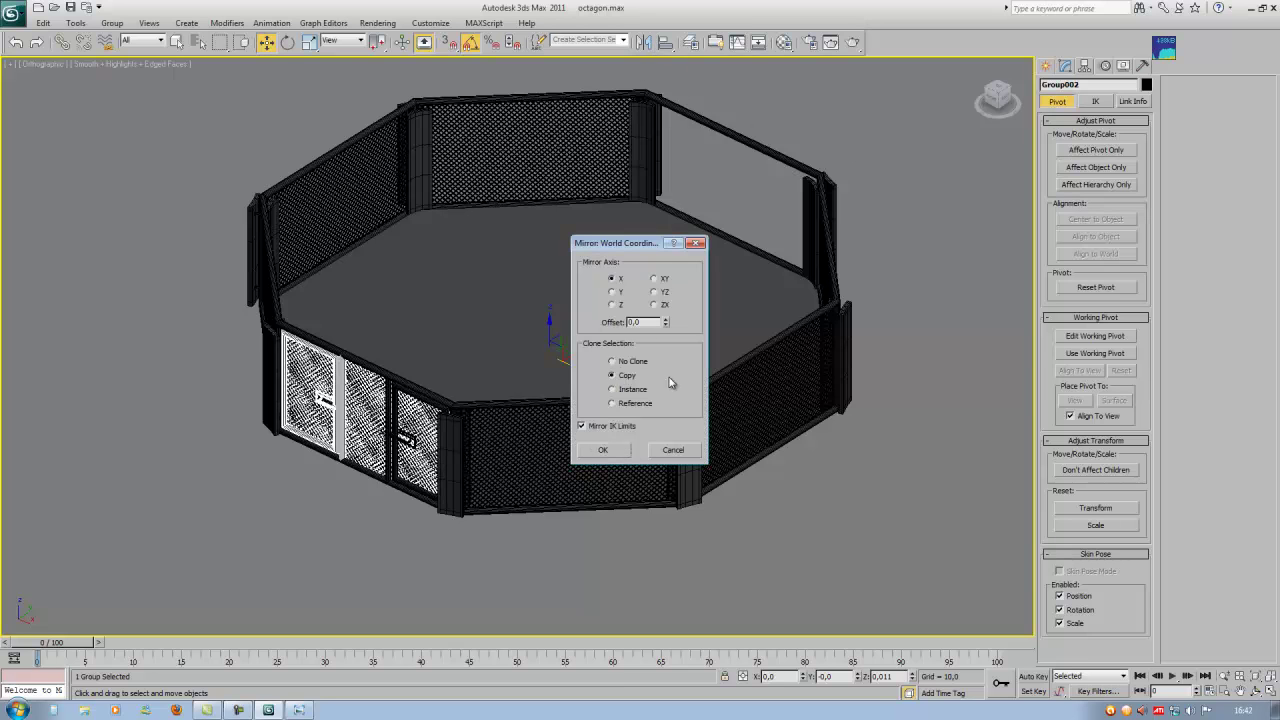
click(655, 292)
click(654, 278)
click(600, 450)
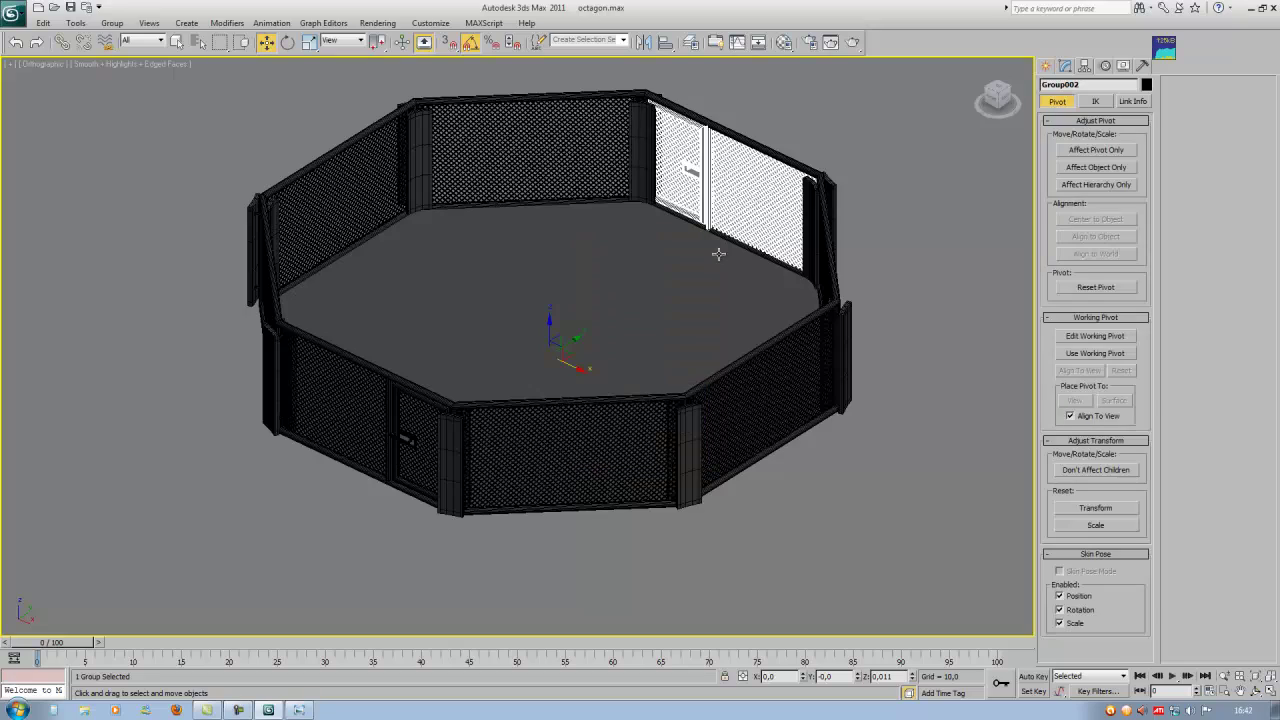
Examine the mirrored door group up close and from around the cage, including in perspective view.
alt+middle_drag(801, 372, 646, 486)
scroll(663, 449, up, 6)
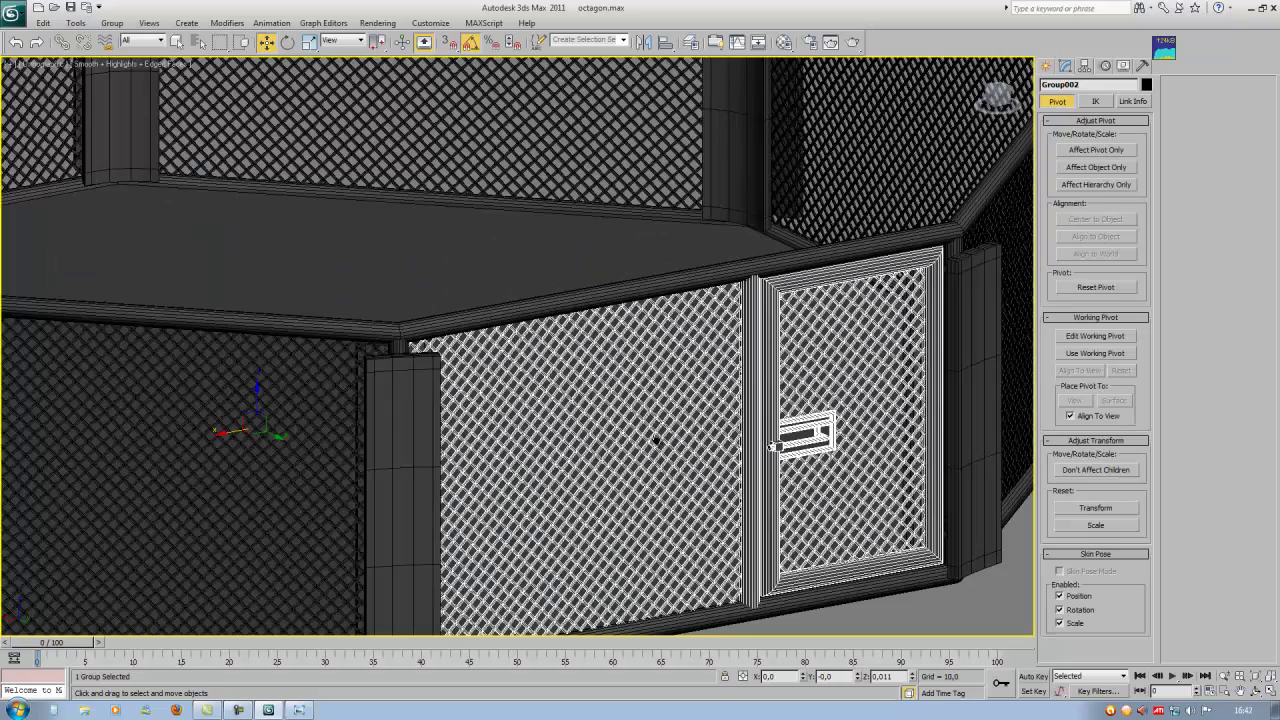
alt+middle_drag(518, 403, 508, 413)
scroll(679, 413, up, 4)
scroll(679, 413, down, 4)
alt+middle_drag(788, 432, 648, 262)
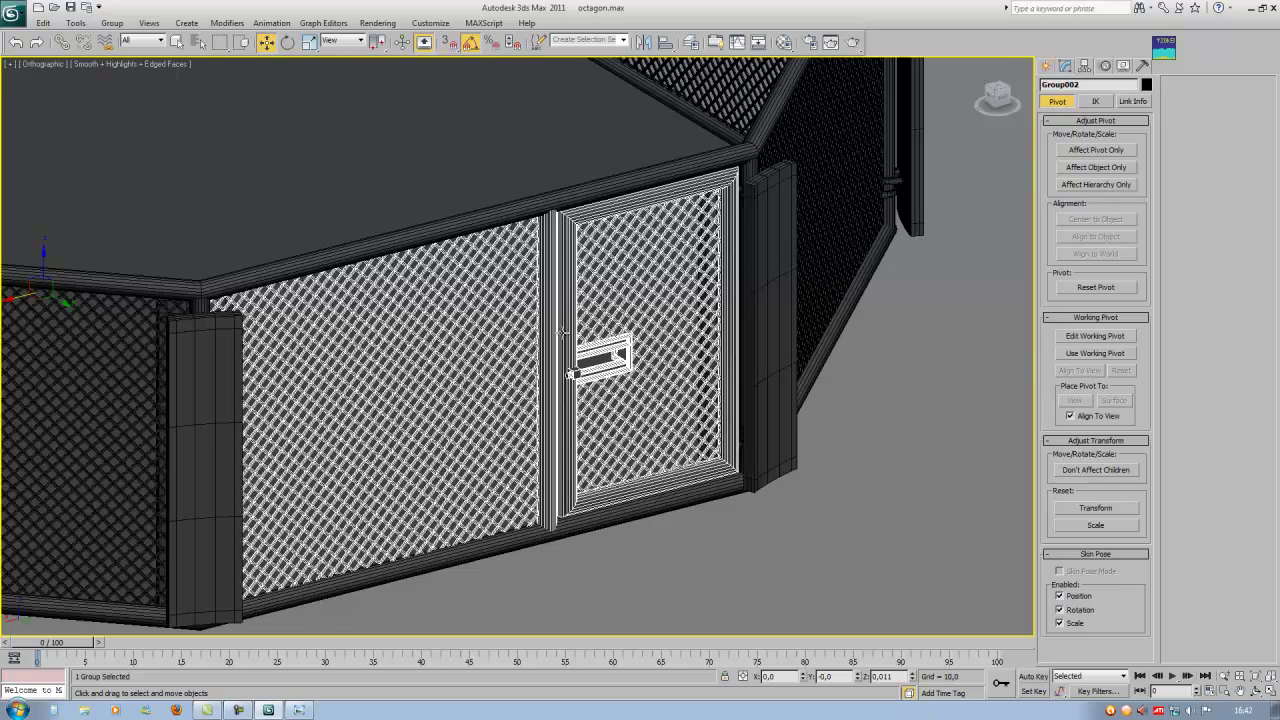
scroll(548, 316, down, 8)
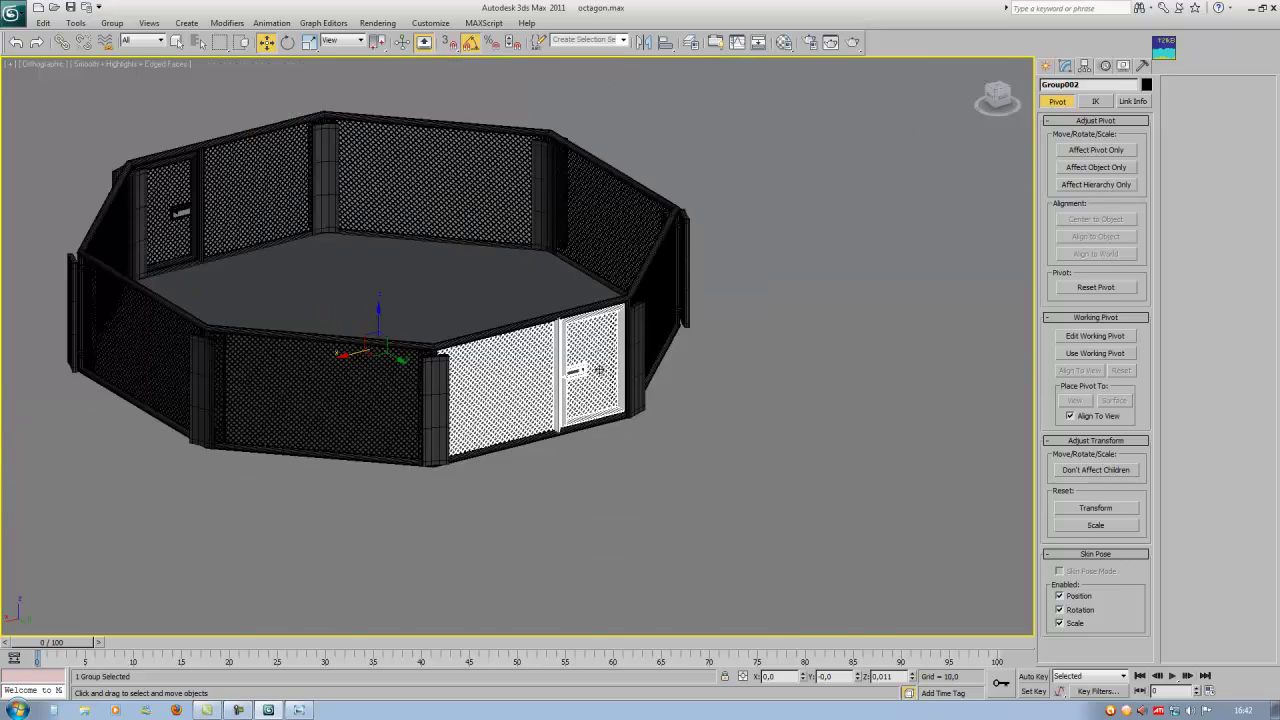
key(p)
alt+middle_drag(740, 364, 620, 352)
alt+middle_drag(867, 352, 616, 262)
scroll(616, 262, down, 8)
middle_drag(669, 337, 840, 305)
scroll(649, 372, up, 8)
scroll(638, 372, down, 2)
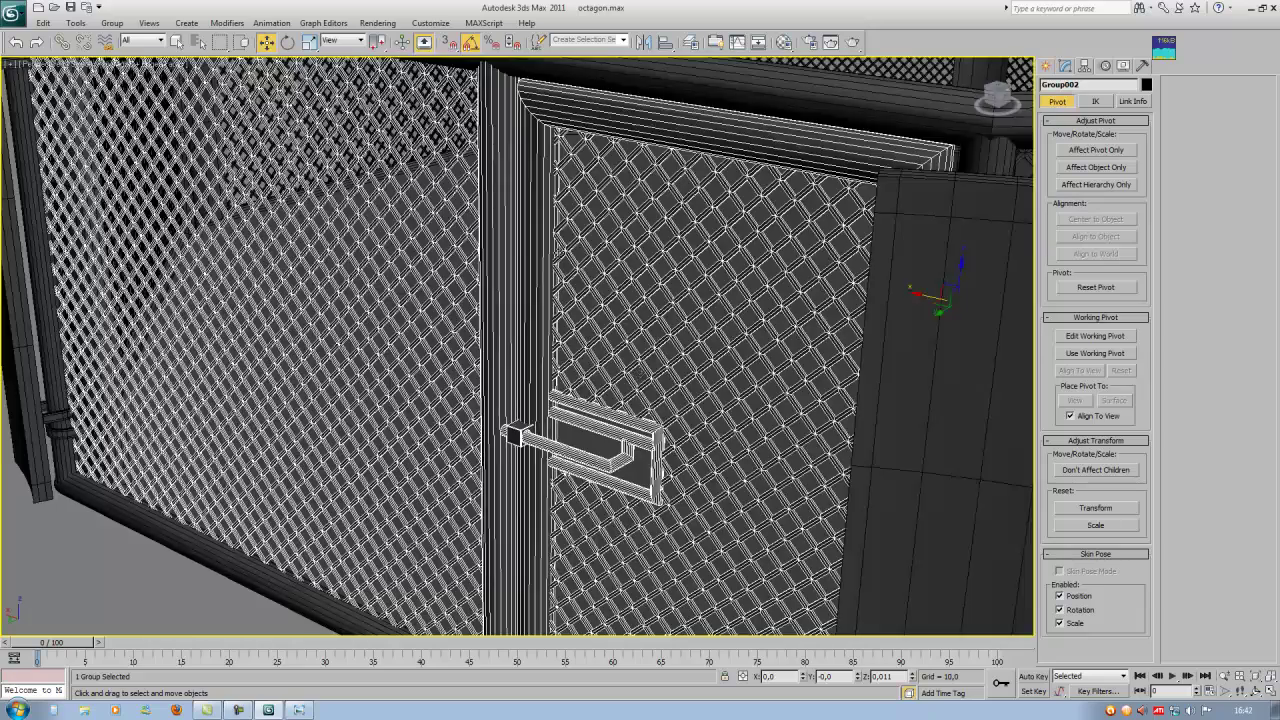
scroll(486, 362, down, 8)
scroll(508, 355, up, 8)
scroll(537, 358, down, 8)
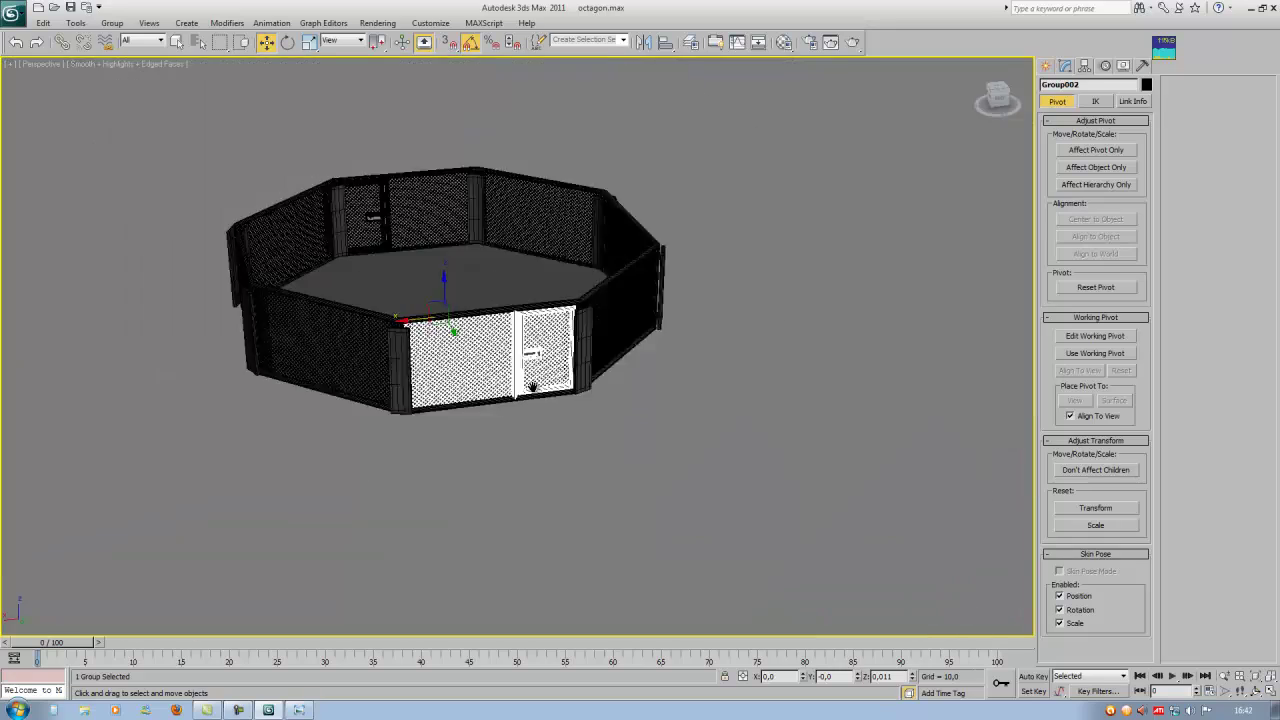
middle_drag(526, 409, 612, 438)
alt+middle_drag(612, 438, 705, 451)
middle_drag(705, 451, 648, 346)
Consult the reference photo ref1.jpg for the platform surrounding the cage.
key(t)
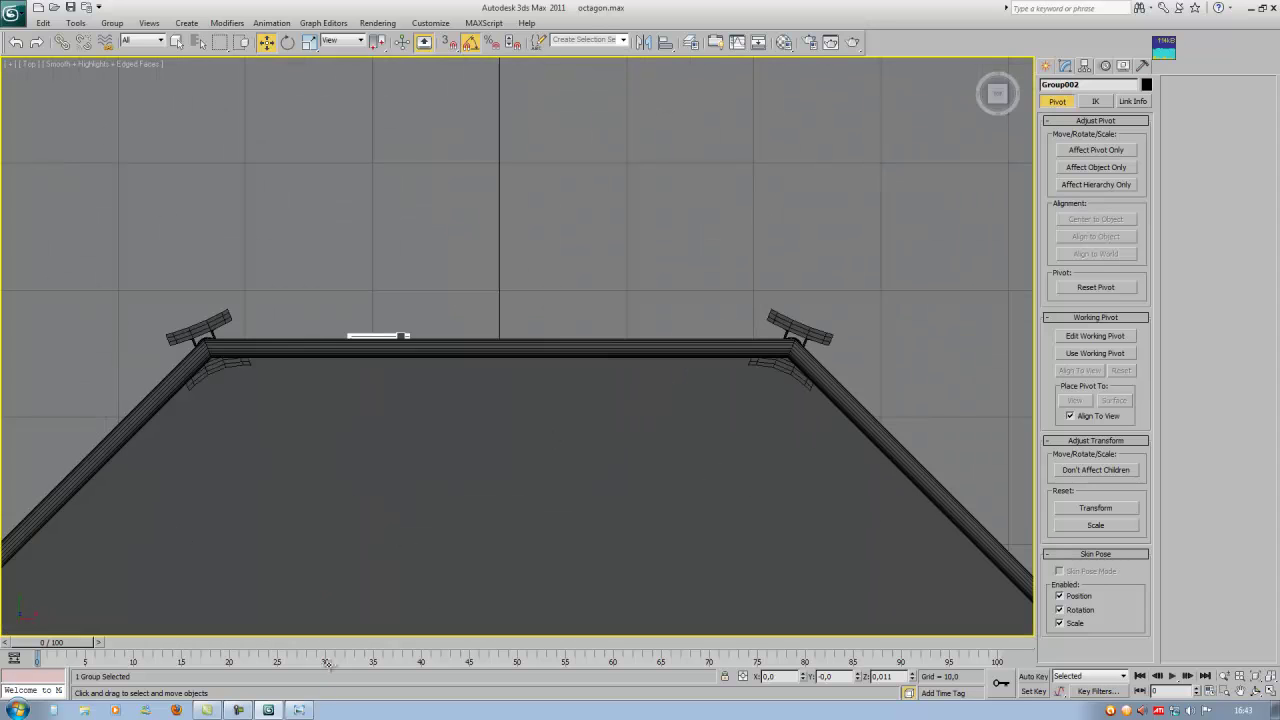
click(299, 710)
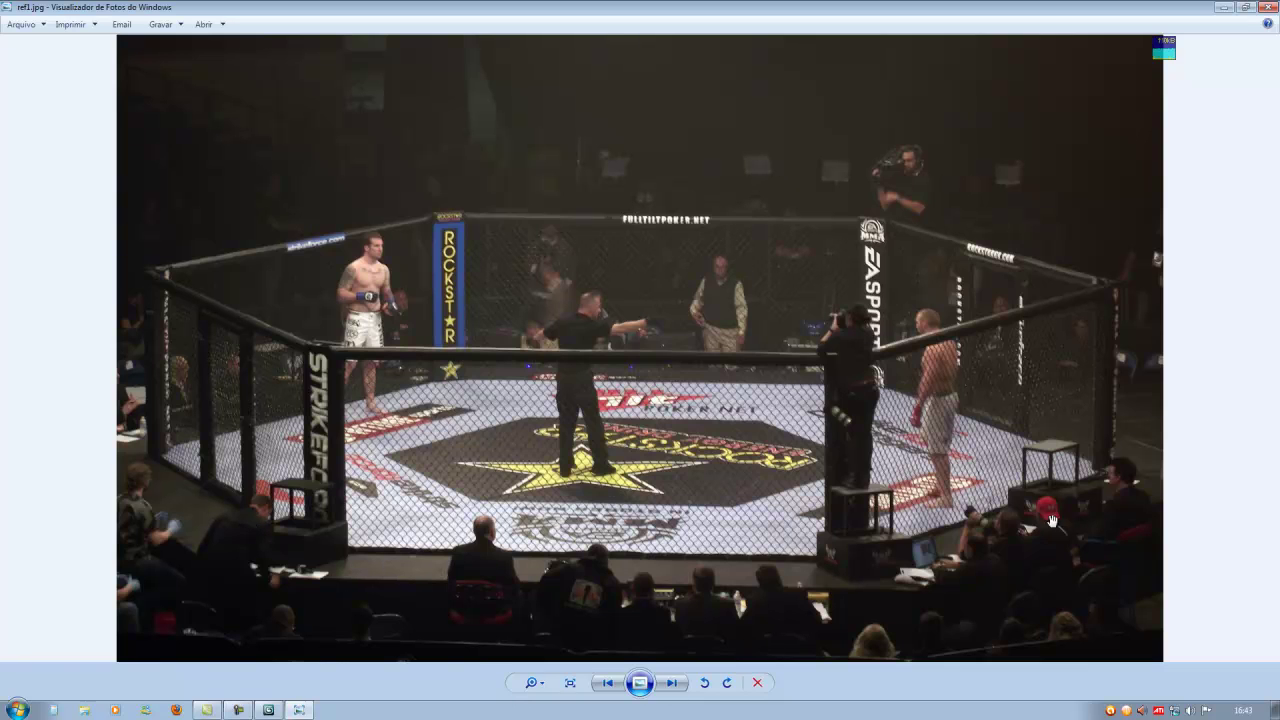
click(1224, 7)
Create an 8-sided cylinder from the cage's centre in top view, about 77.7 in radius and 18.7 high.
scroll(506, 470, down, 5)
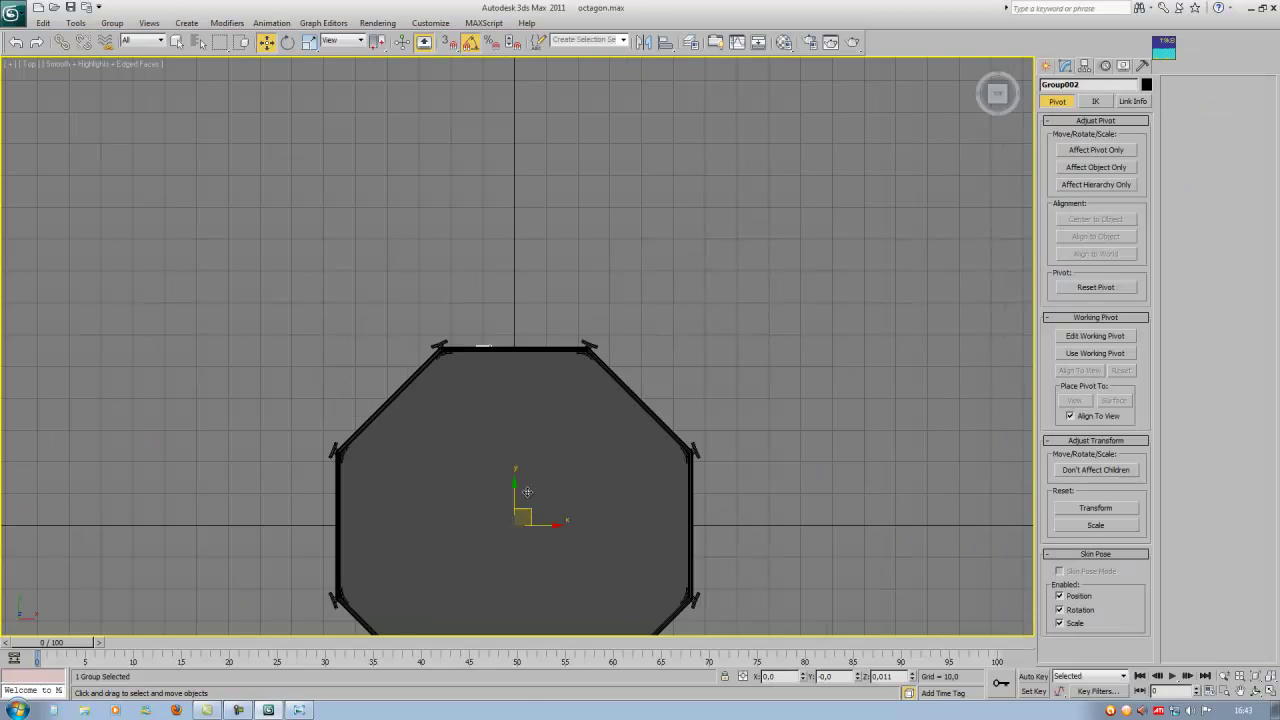
click(786, 416)
key(z)
key(z)
click(1046, 66)
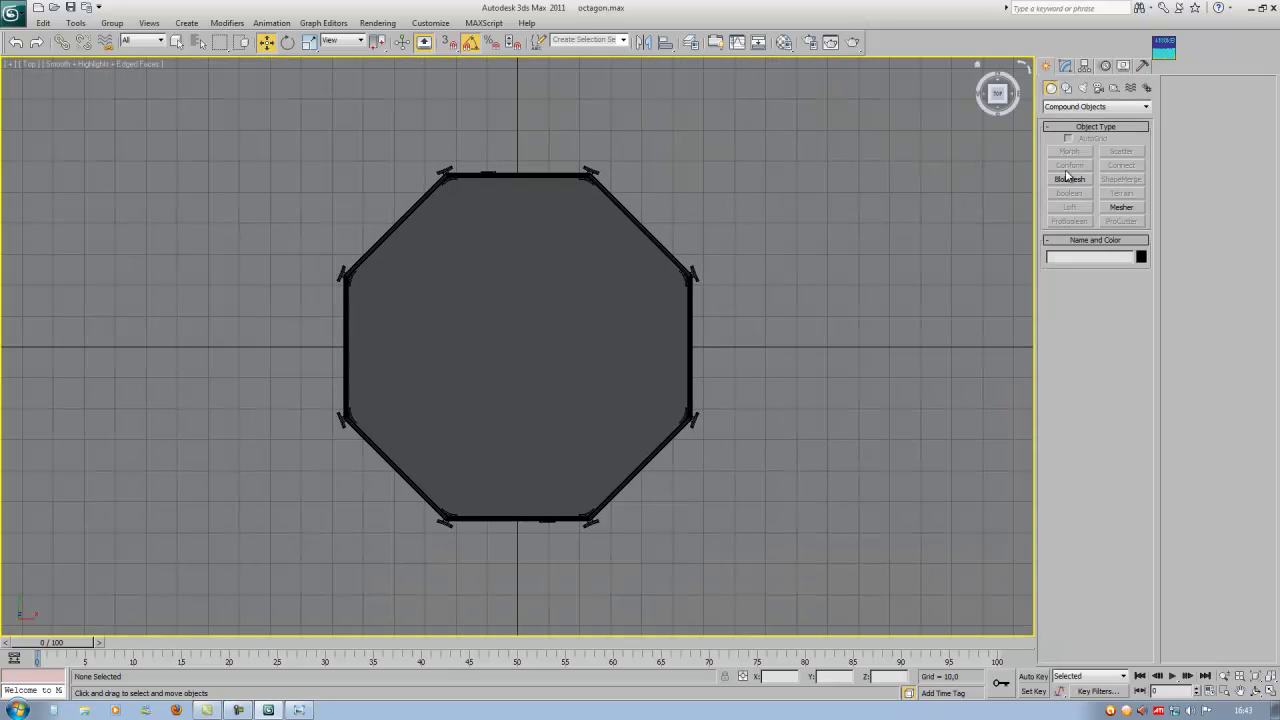
click(1060, 107)
click(1062, 117)
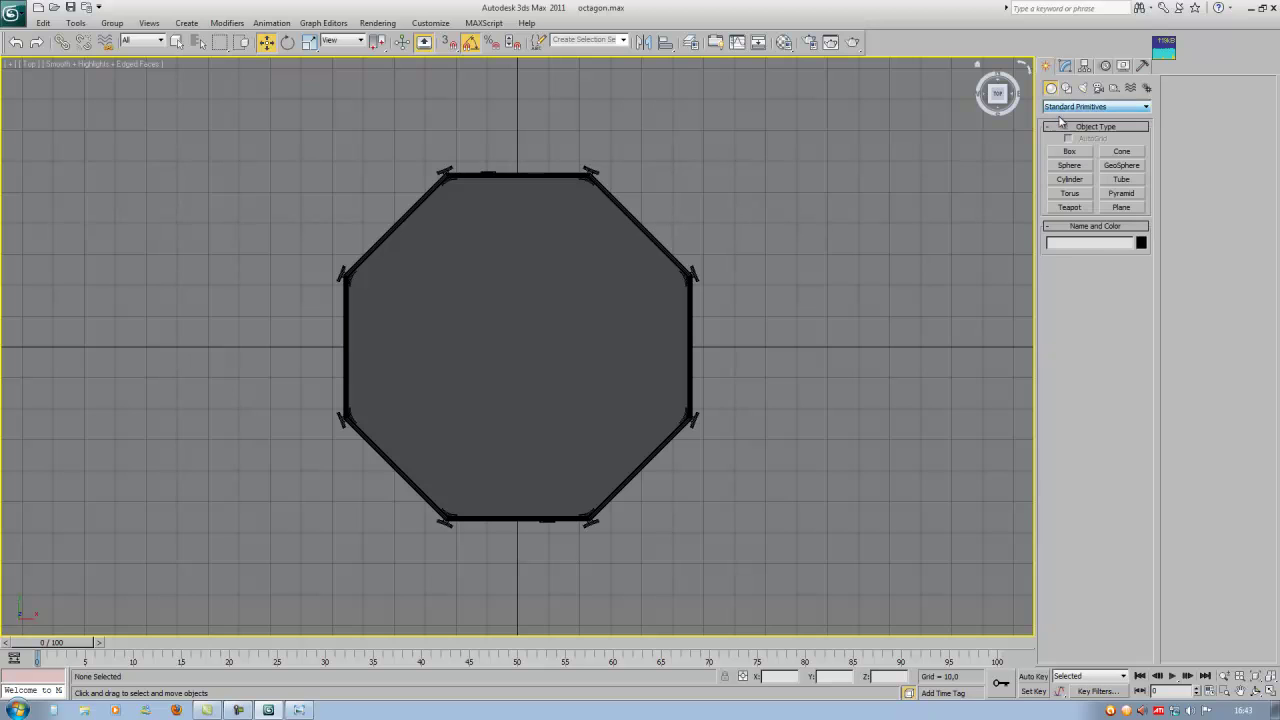
click(1068, 180)
drag(520, 346, 700, 512)
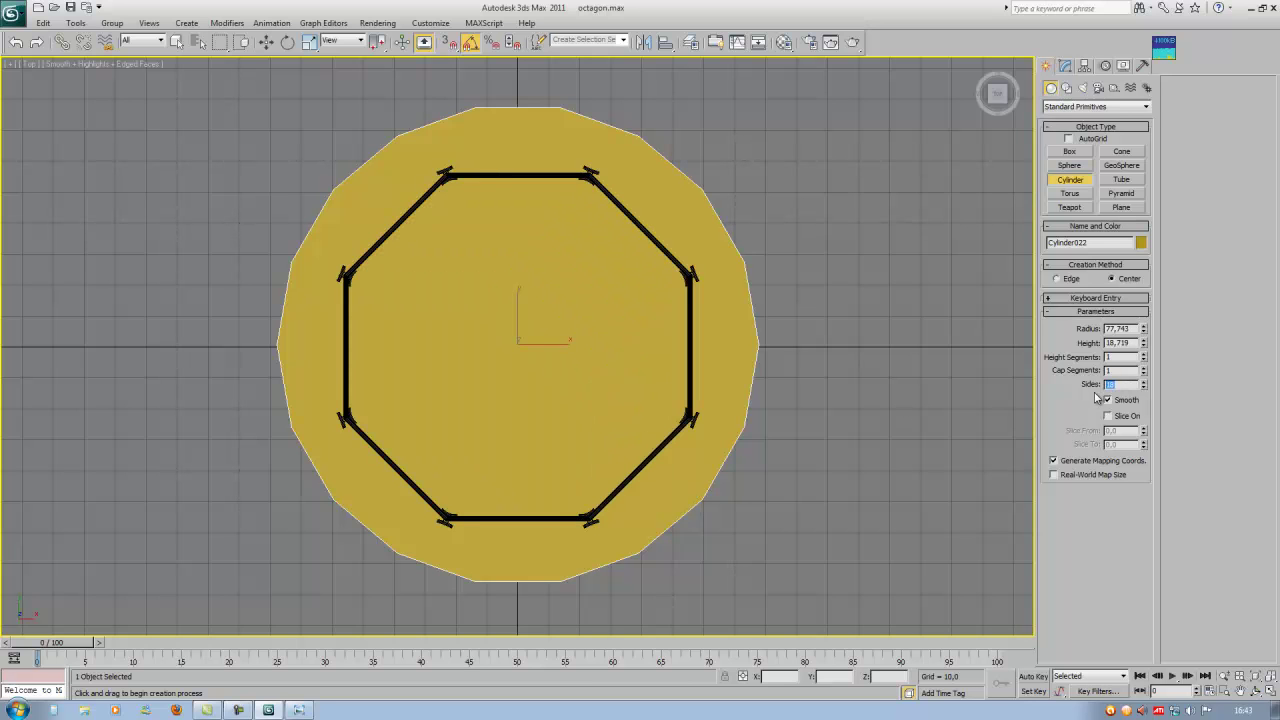
text(8)
key(Return)
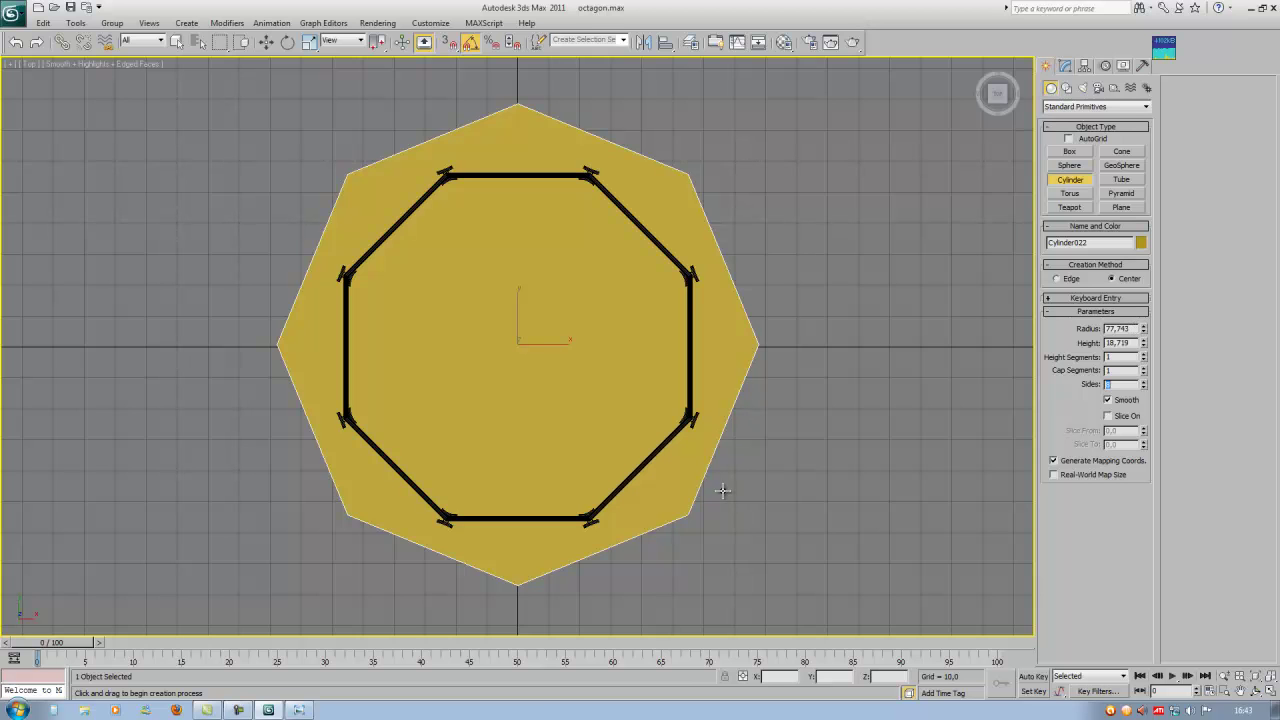
Centre the cylinder on the world origin by zeroing its position coordinates.
middle_drag(590, 330, 597, 337)
key(w)
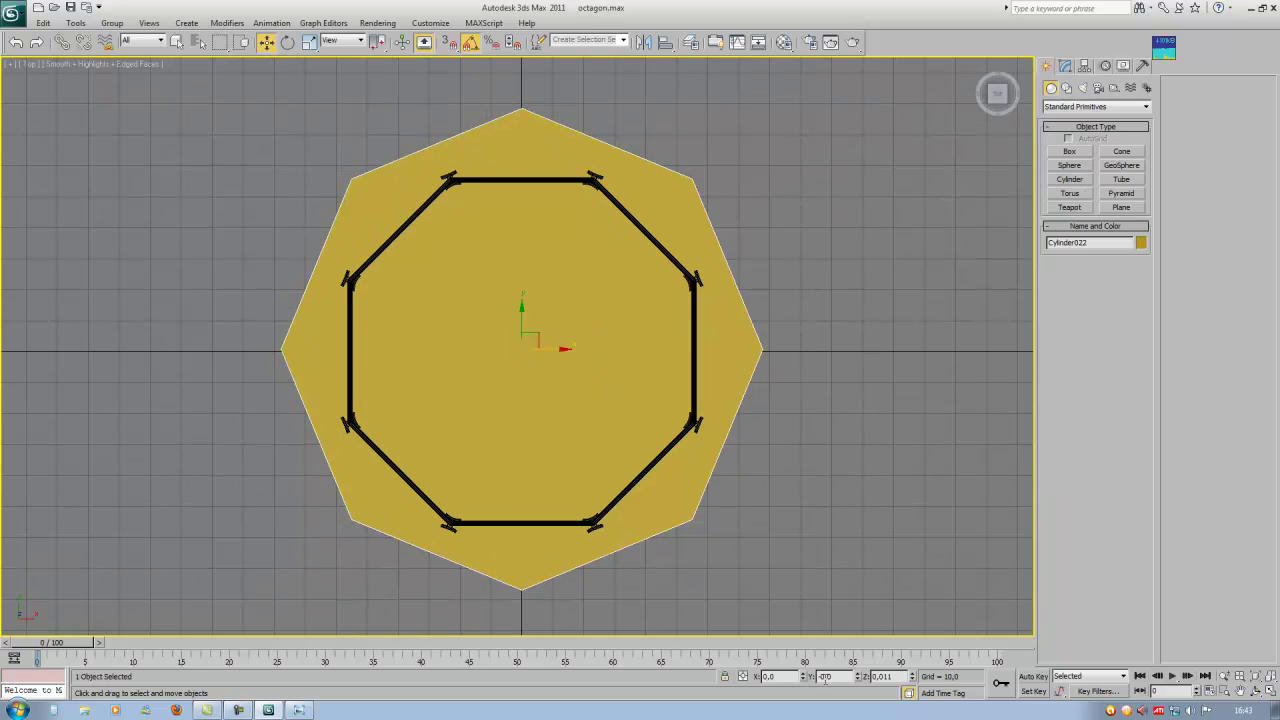
right_click(912, 679)
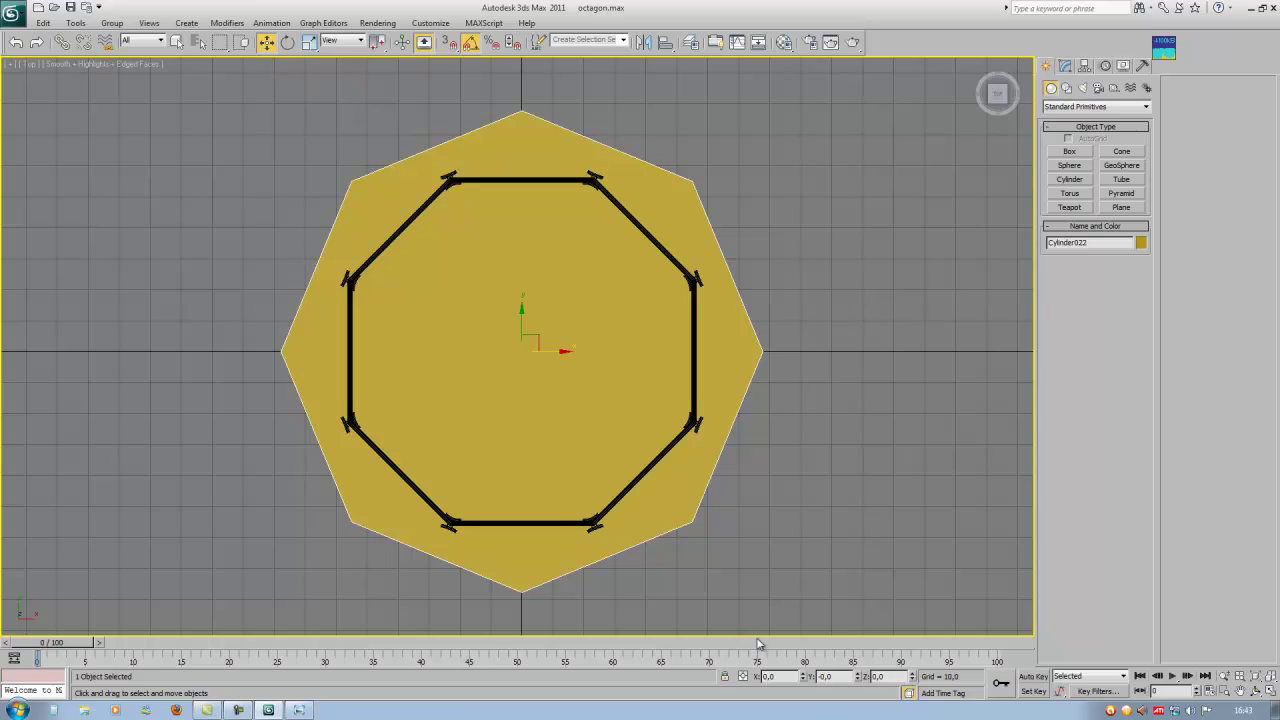
Lower the cylinder to about Z -19.5 so its top face meets the underside of the cage's bottom rail.
alt+middle_drag(663, 562, 616, 445)
scroll(615, 412, up, 4)
middle_drag(507, 432, 507, 397)
scroll(530, 368, up, 2)
drag(533, 358, 535, 515)
key(f)
scroll(545, 460, up, 4)
mouse_move(529, 417)
mouse_down()
mouse_move(527, 575)
mouse_move(528, 434)
mouse_up()
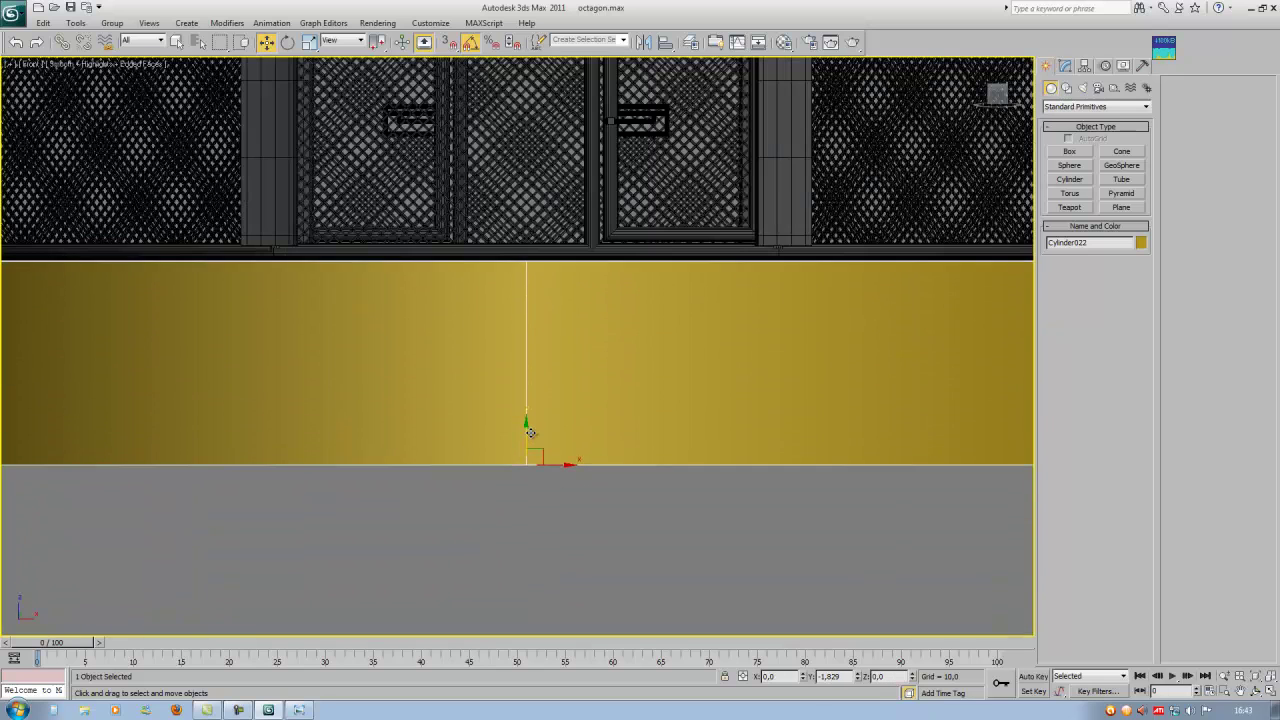
scroll(574, 474, up, 4)
scroll(563, 476, up, 5)
middle_drag(630, 330, 600, 446)
scroll(610, 400, up, 2)
middle_drag(626, 354, 556, 562)
drag(566, 418, 565, 352)
key(F3)
key(F3)
scroll(590, 450, down, 8)
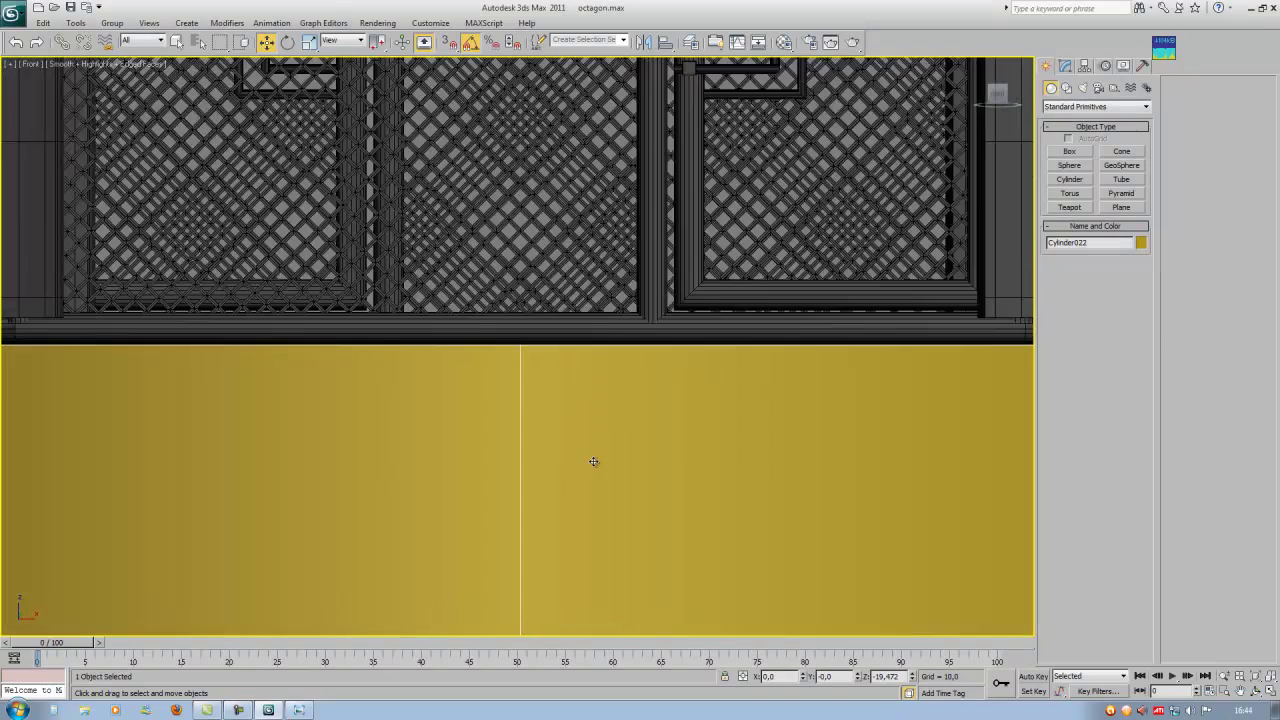
Rotate the platform cylinder 22.5° about Z so its sides run parallel to the cage walls.
alt+middle_drag(587, 455, 608, 513)
key(r)
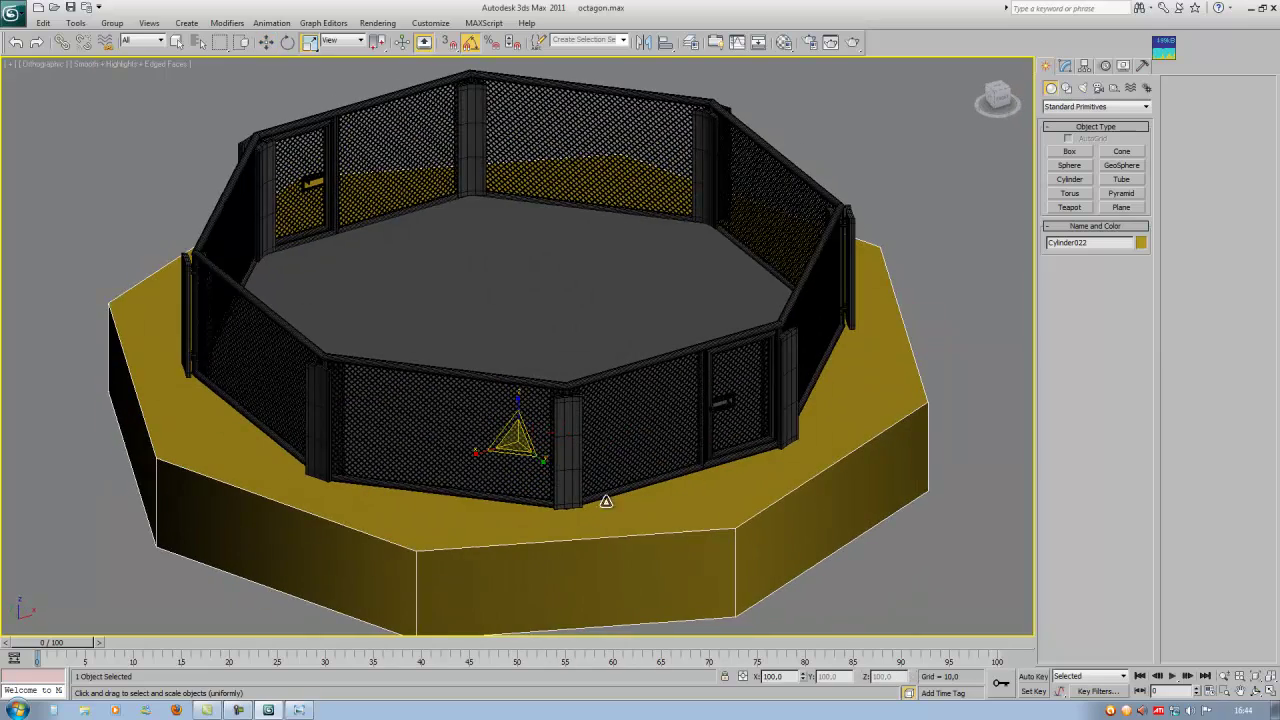
key(e)
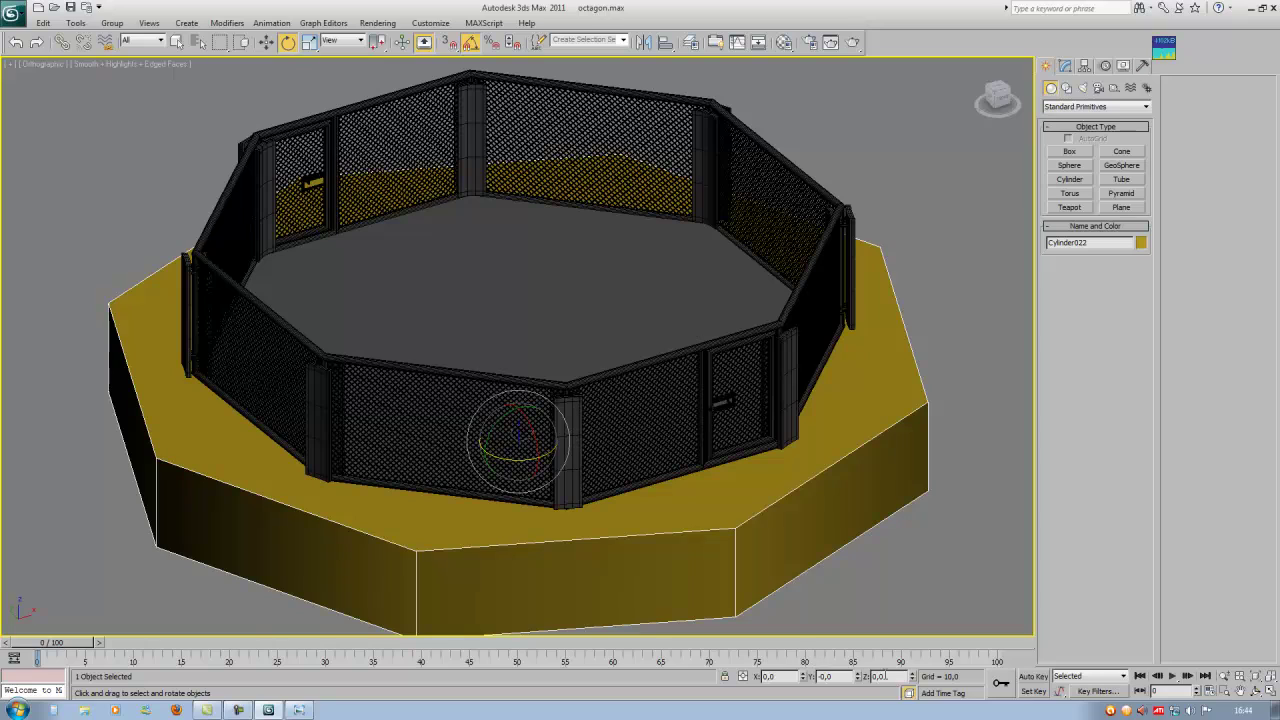
text(22,5)
key(Return)
alt+middle_drag(580, 592, 570, 460)
scroll(621, 497, down, 3)
alt+middle_drag(523, 403, 536, 402)
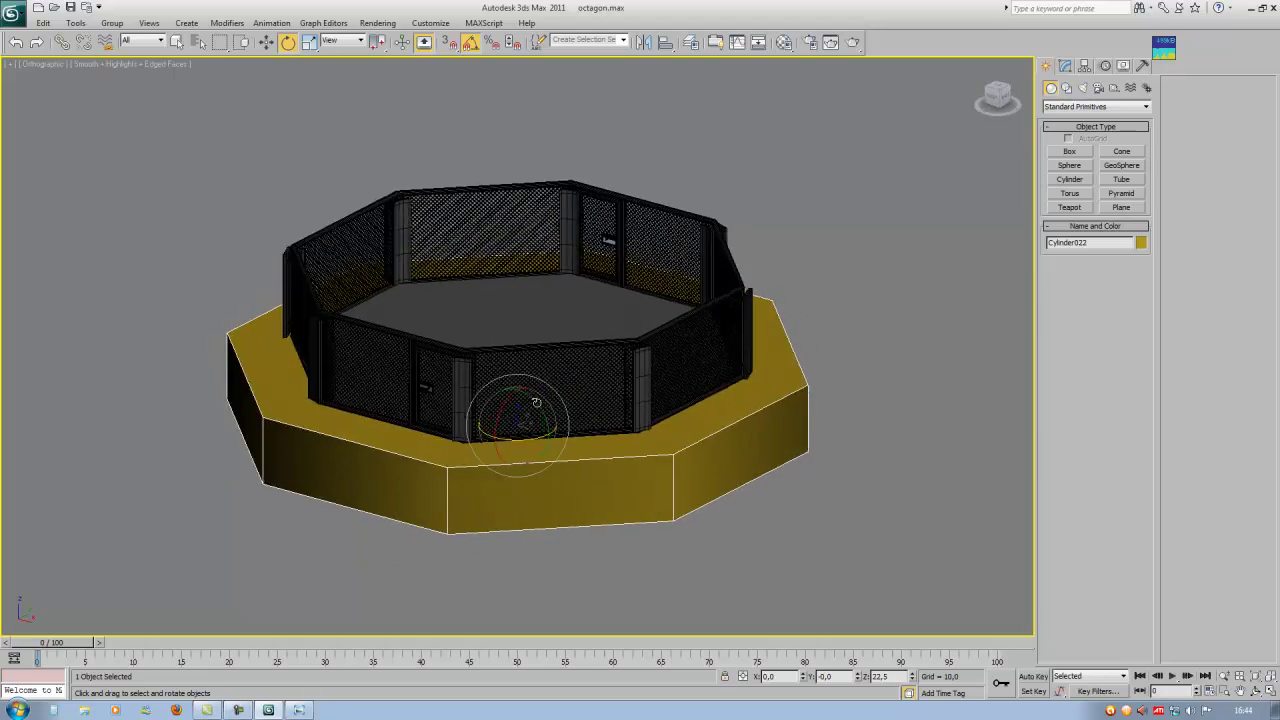
Compare the platform in perspective view with the reference photo ref1.jpg.
scroll(536, 402, up, 2)
key(p)
alt+middle_drag(556, 486, 614, 526)
scroll(614, 526, down, 3)
key(alt+Tab)
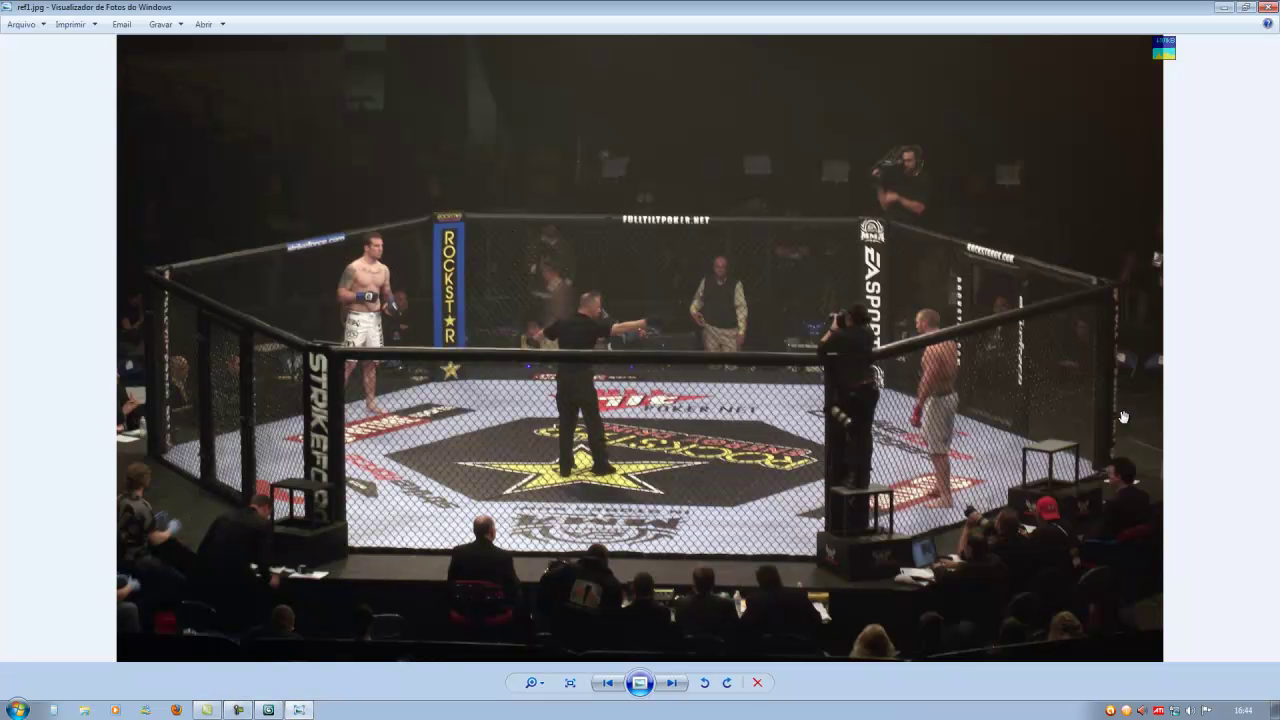
click(1224, 7)
alt+middle_drag(698, 439, 612, 497)
Centre the platform cylinder's pivot on the object.
key(w)
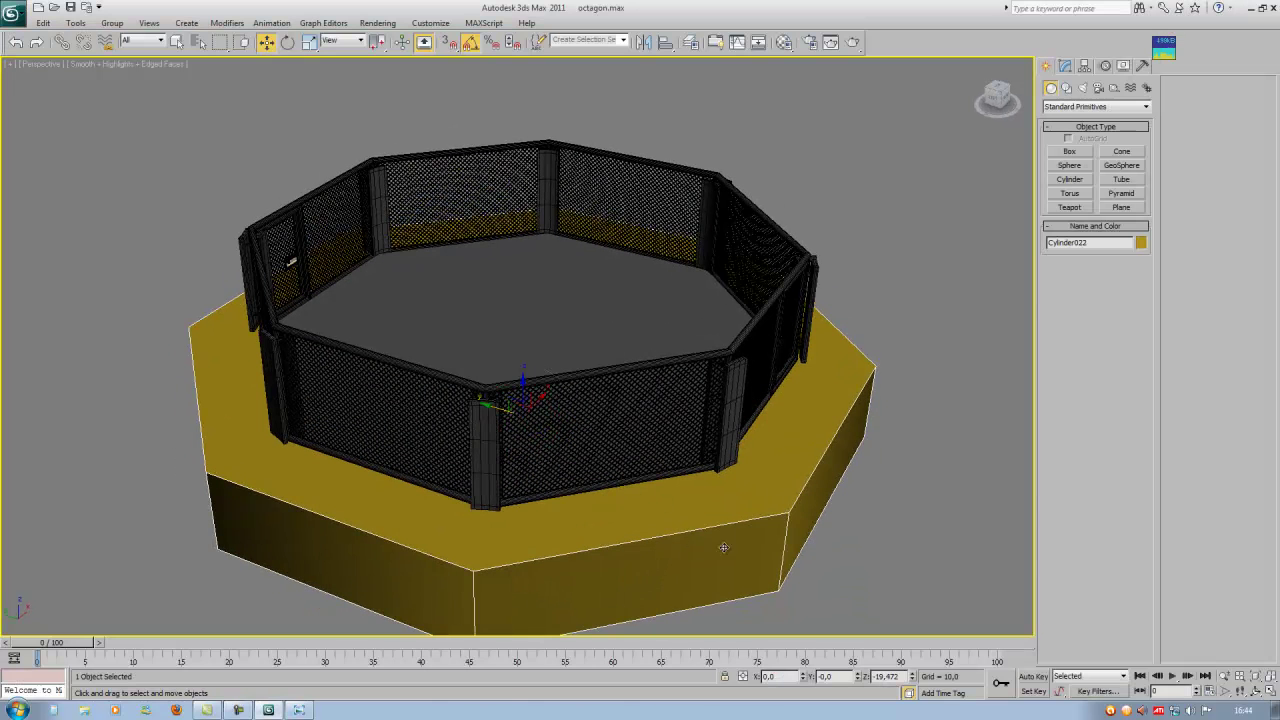
click(1084, 65)
click(1084, 150)
click(1090, 219)
click(1090, 151)
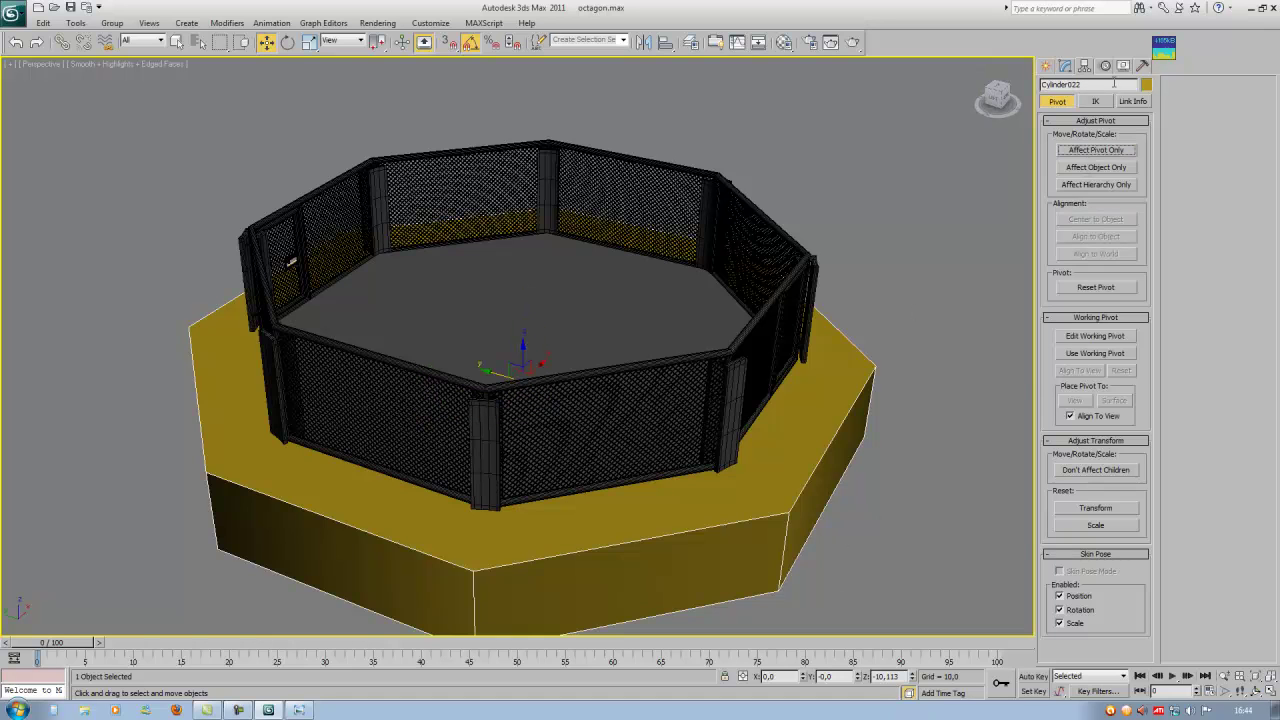
Convert the platform cylinder to an Editable Poly.
click(1066, 66)
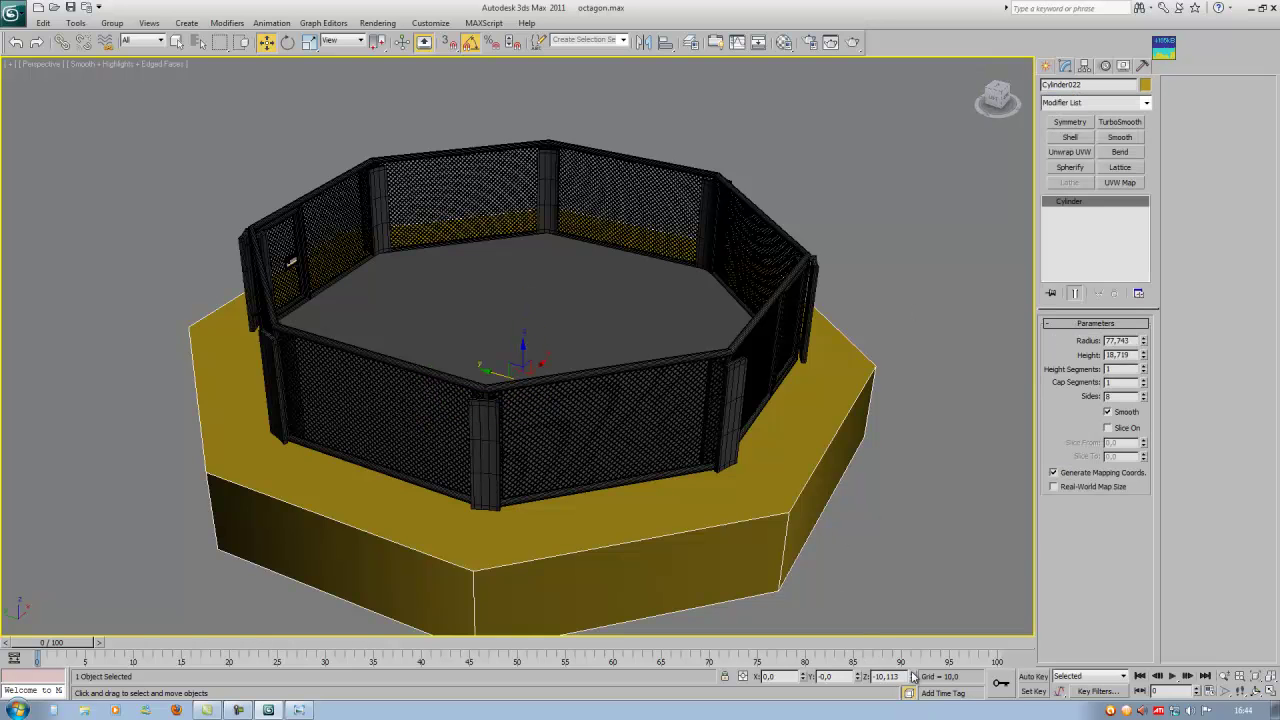
alt+middle_drag(785, 577, 898, 247)
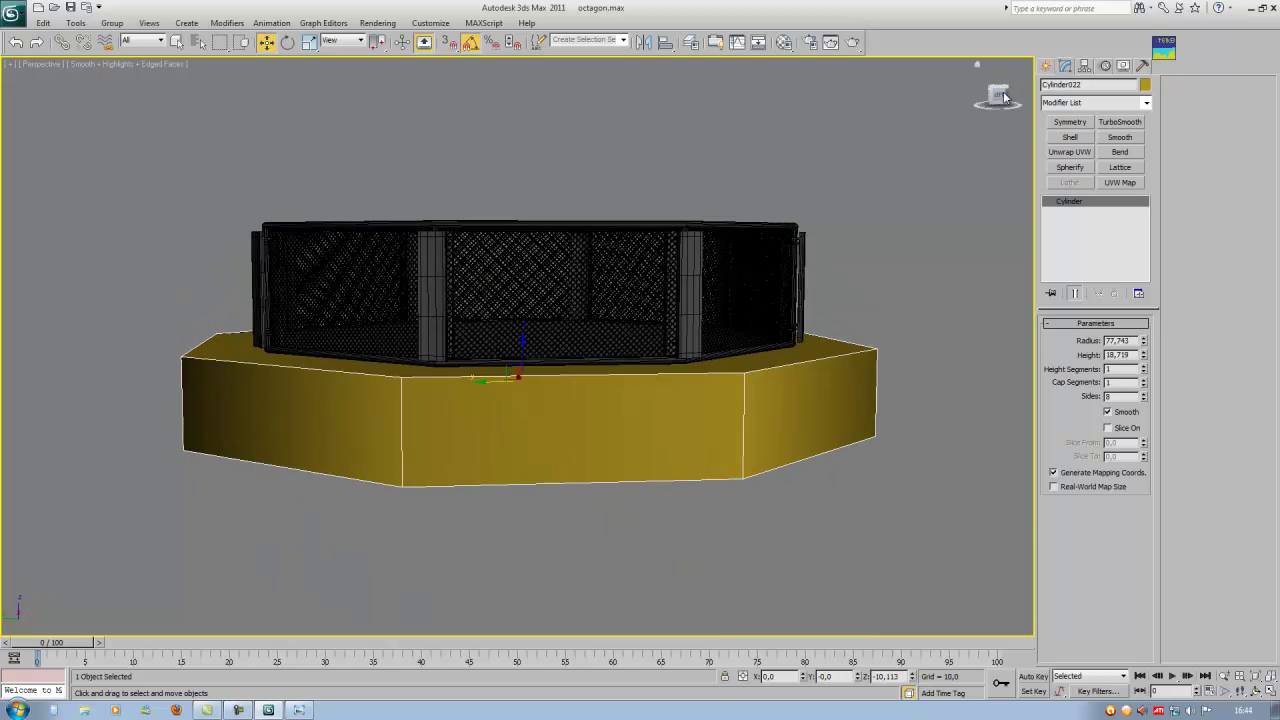
alt+middle_drag(799, 404, 792, 400)
alt+middle_drag(626, 345, 586, 405)
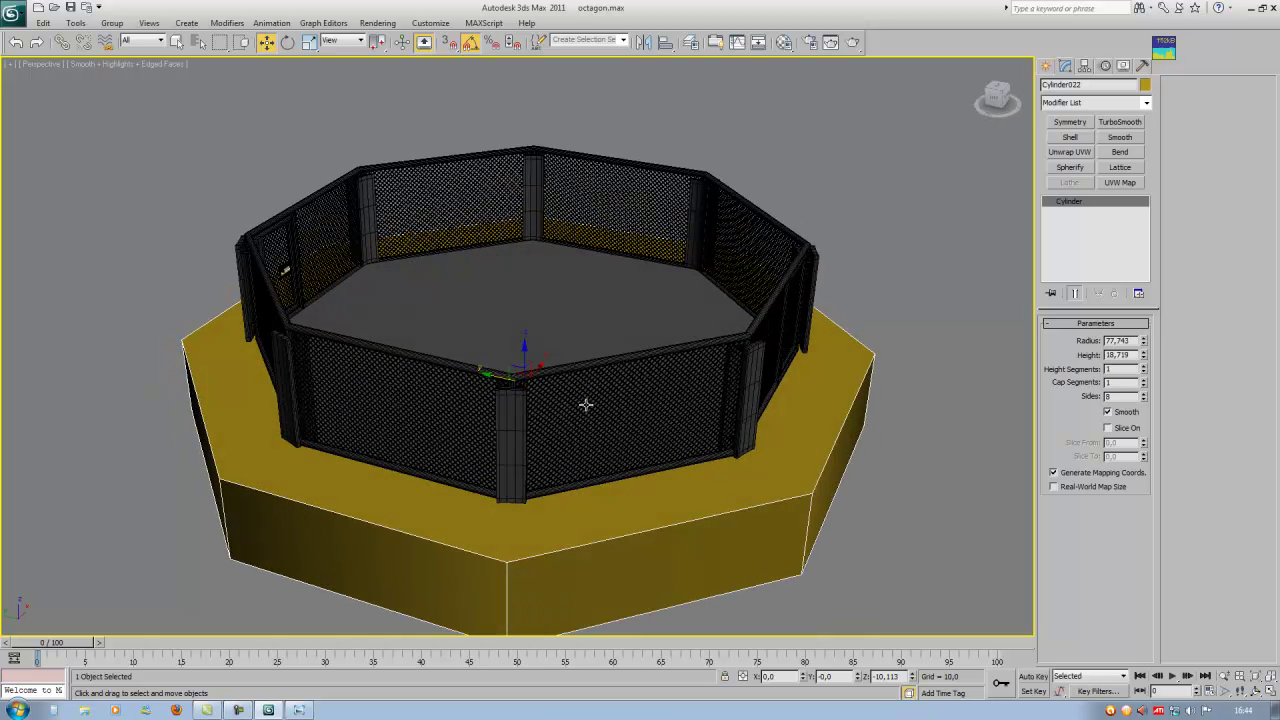
right_click(651, 548)
mouse_move(700, 664)
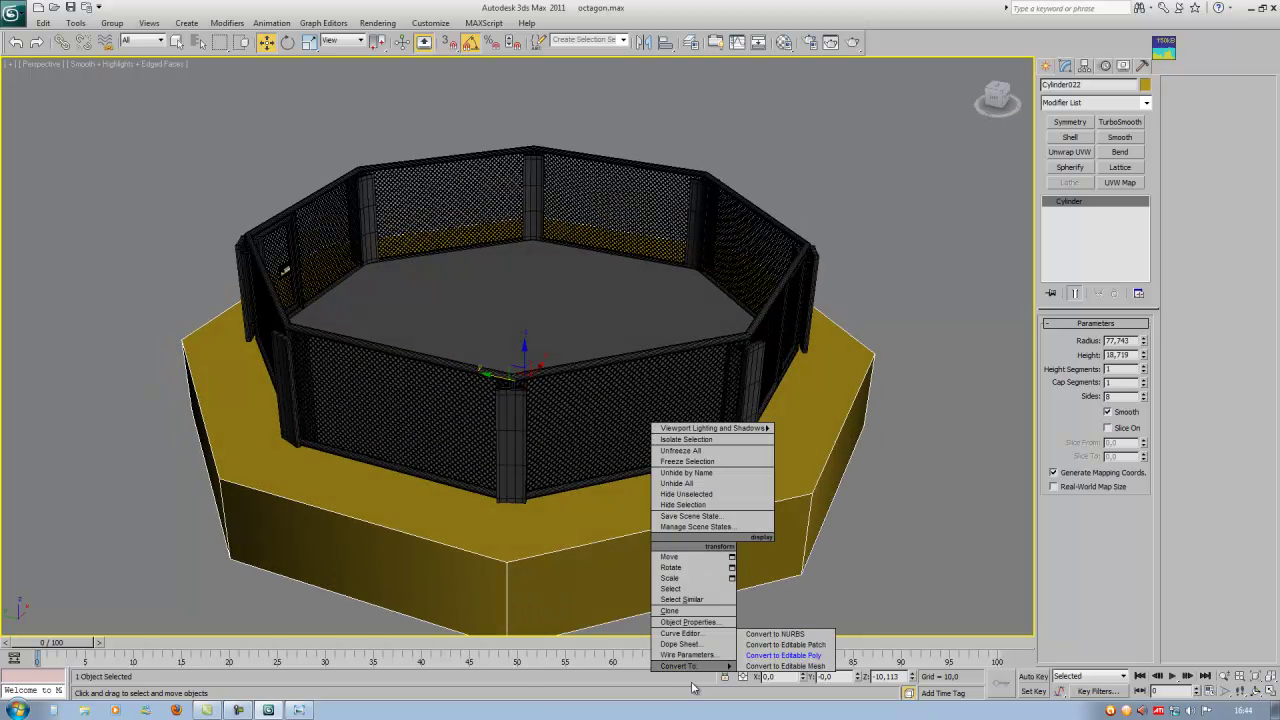
click(770, 662)
Inset the platform's top polygon by about 13.95 so its new edge sits just outside the cage's base.
key(4)
click(640, 493)
alt+middle_drag(623, 514, 655, 532)
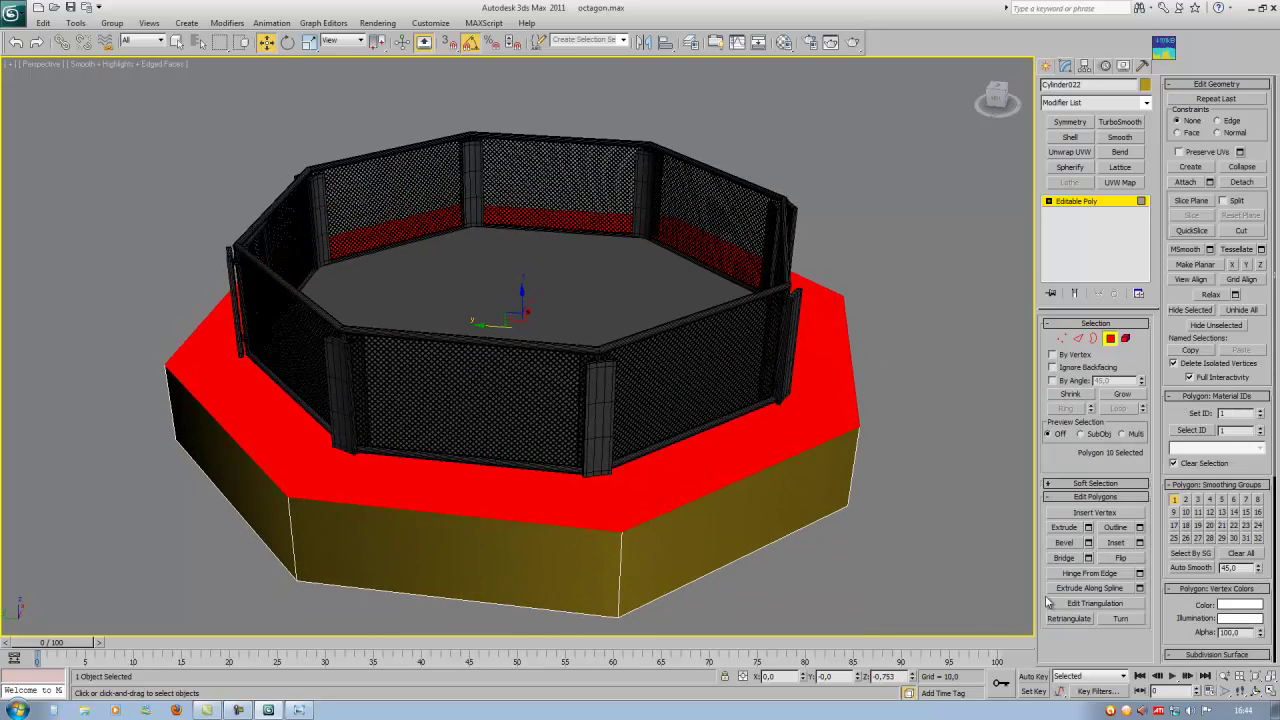
click(1140, 543)
alt+middle_drag(752, 520, 680, 436)
drag(542, 283, 623, 291)
scroll(559, 390, up, 3)
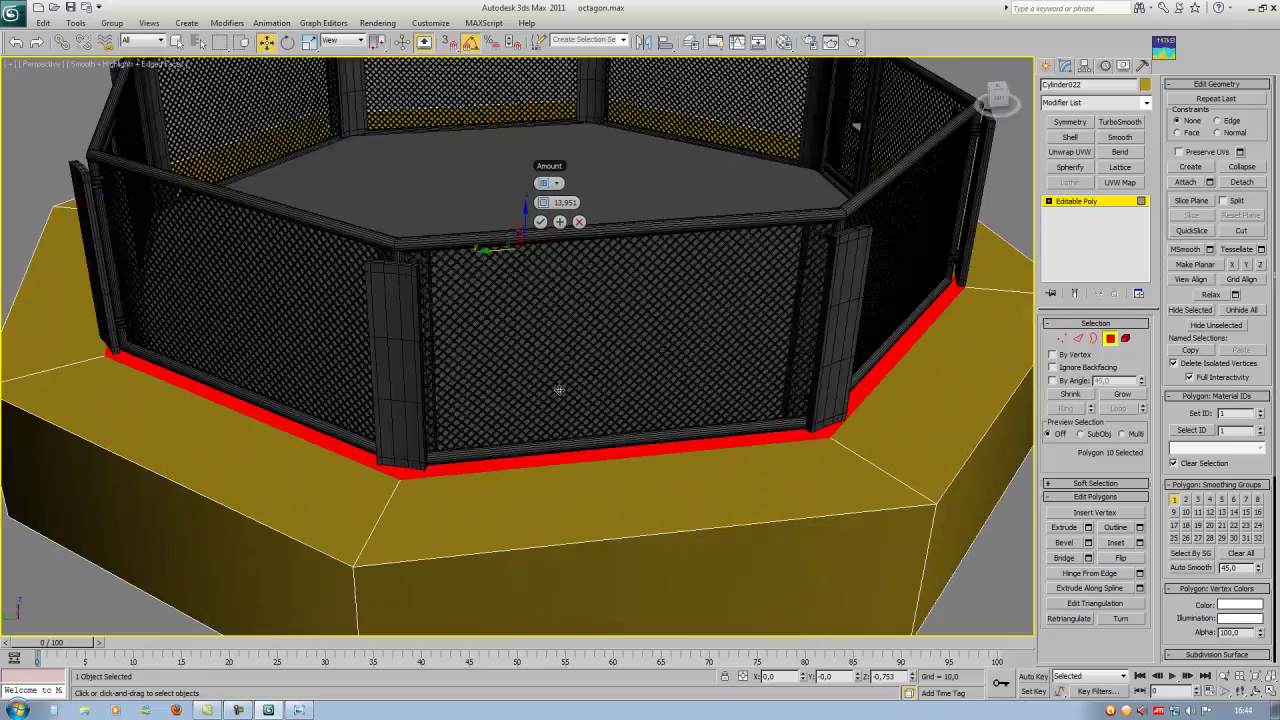
scroll(559, 390, up, 3)
middle_drag(472, 398, 598, 307)
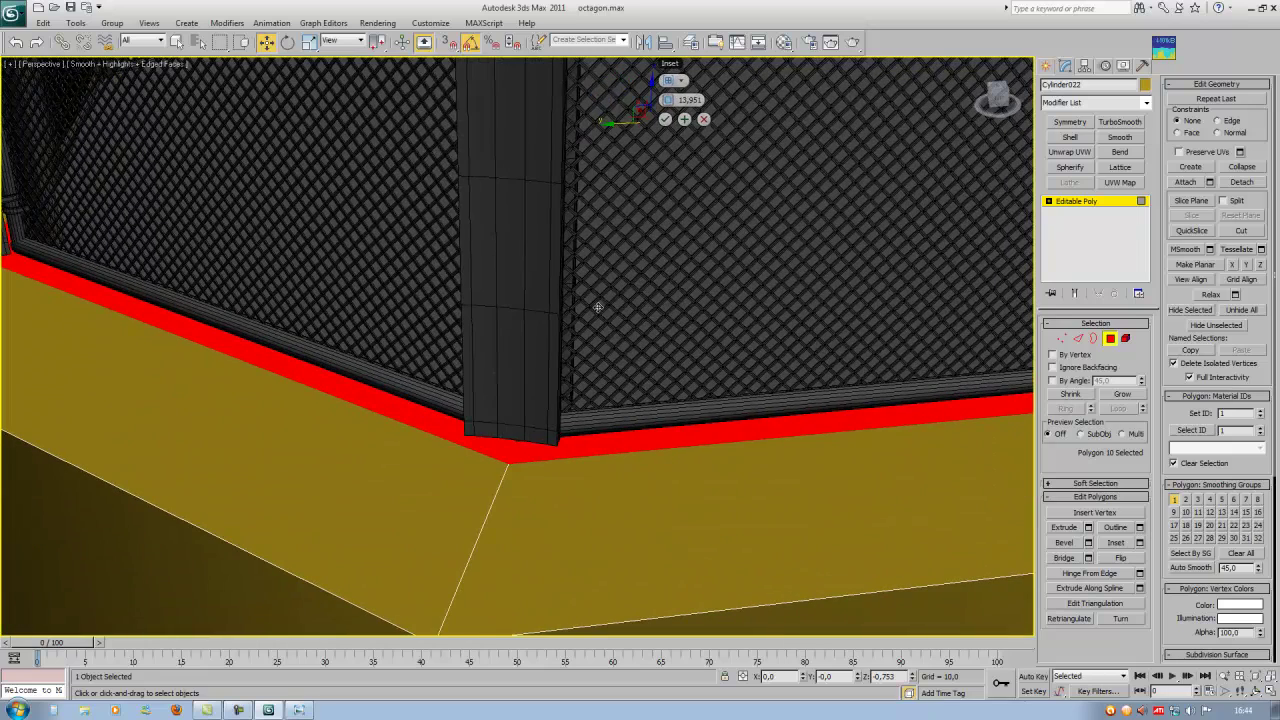
key(z)
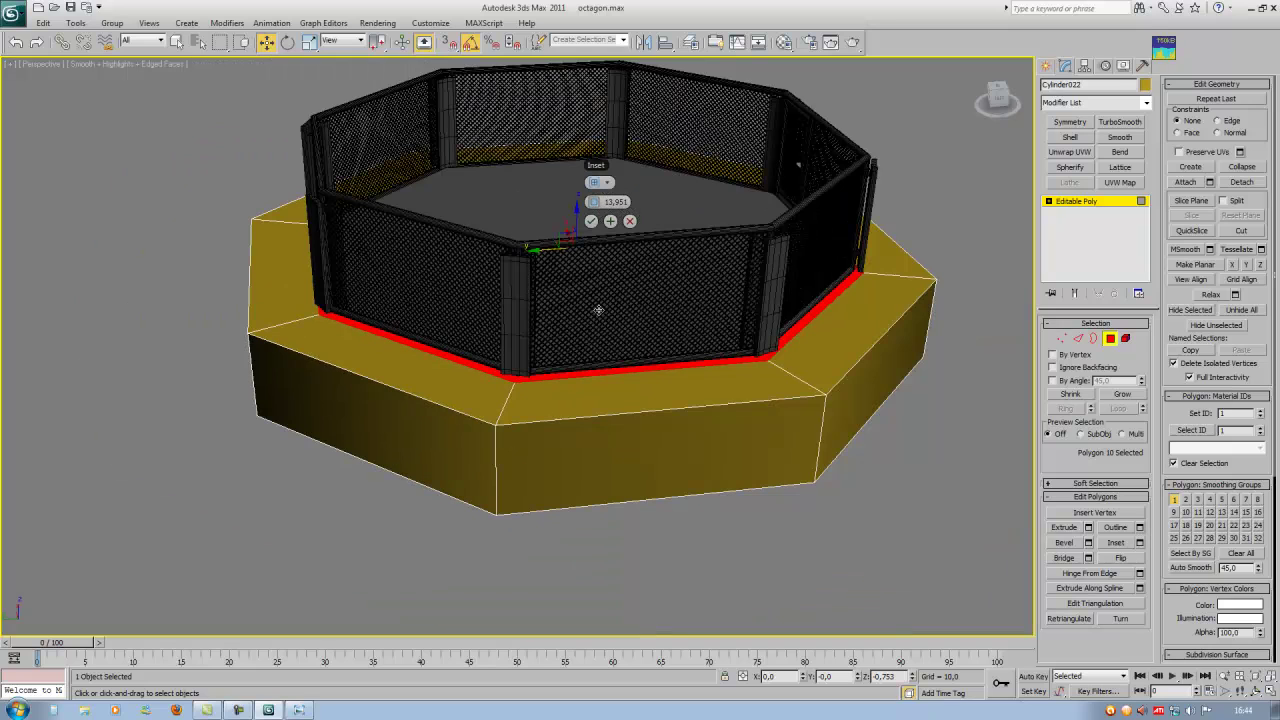
click(591, 221)
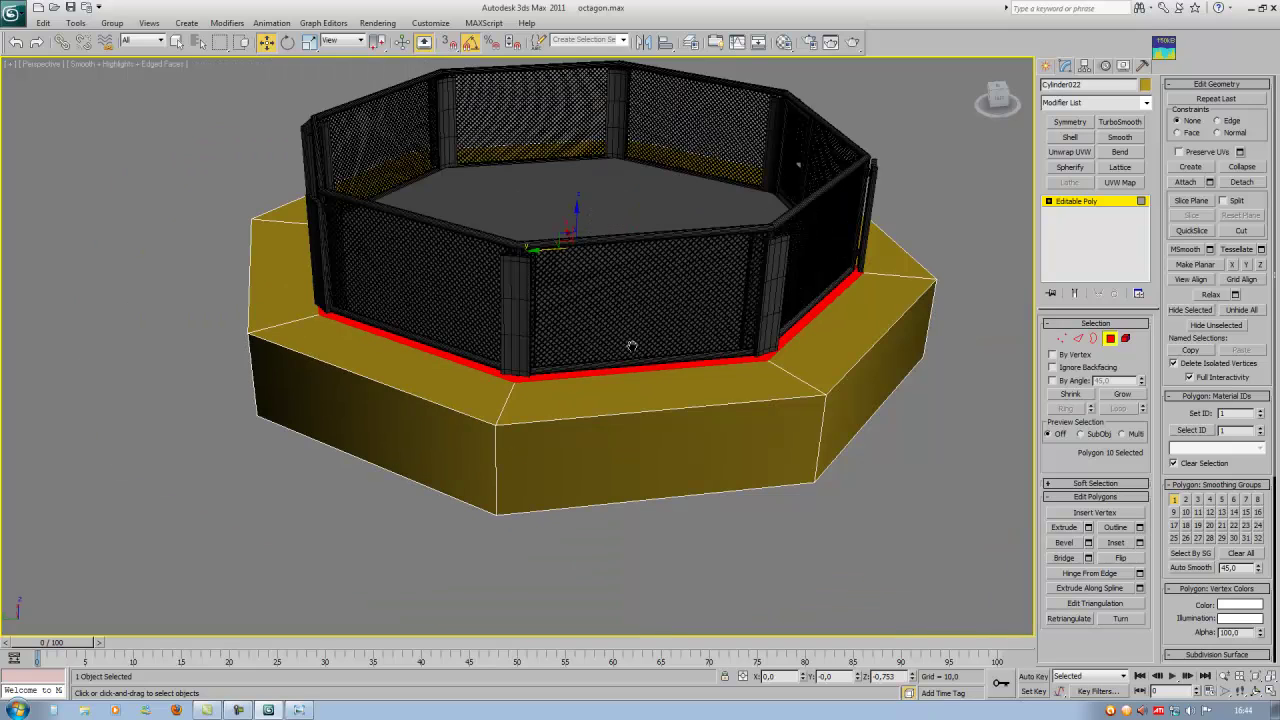
Select the ring of eight top polygons around the cage and inset them By Polygon with an amount of about 0.75.
scroll(629, 343, up, 5)
click(710, 495)
scroll(710, 495, down, 5)
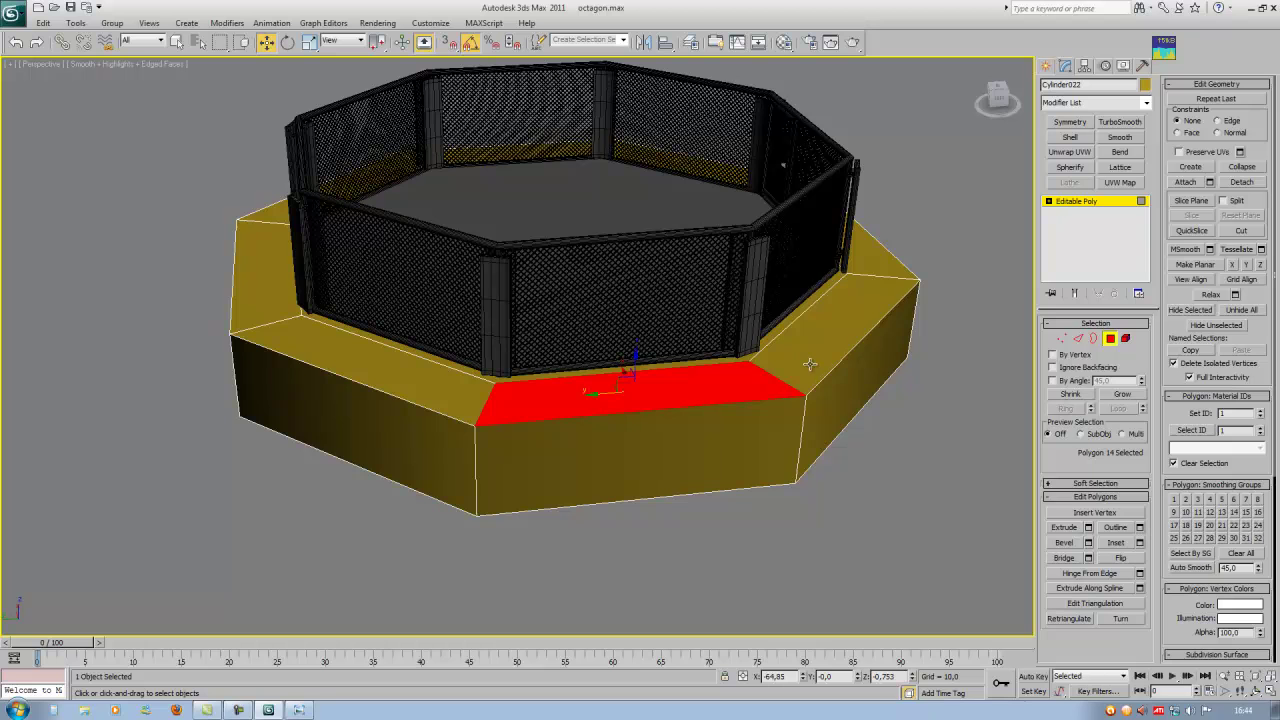
shift+click(810, 364)
alt+middle_drag(603, 436, 610, 431)
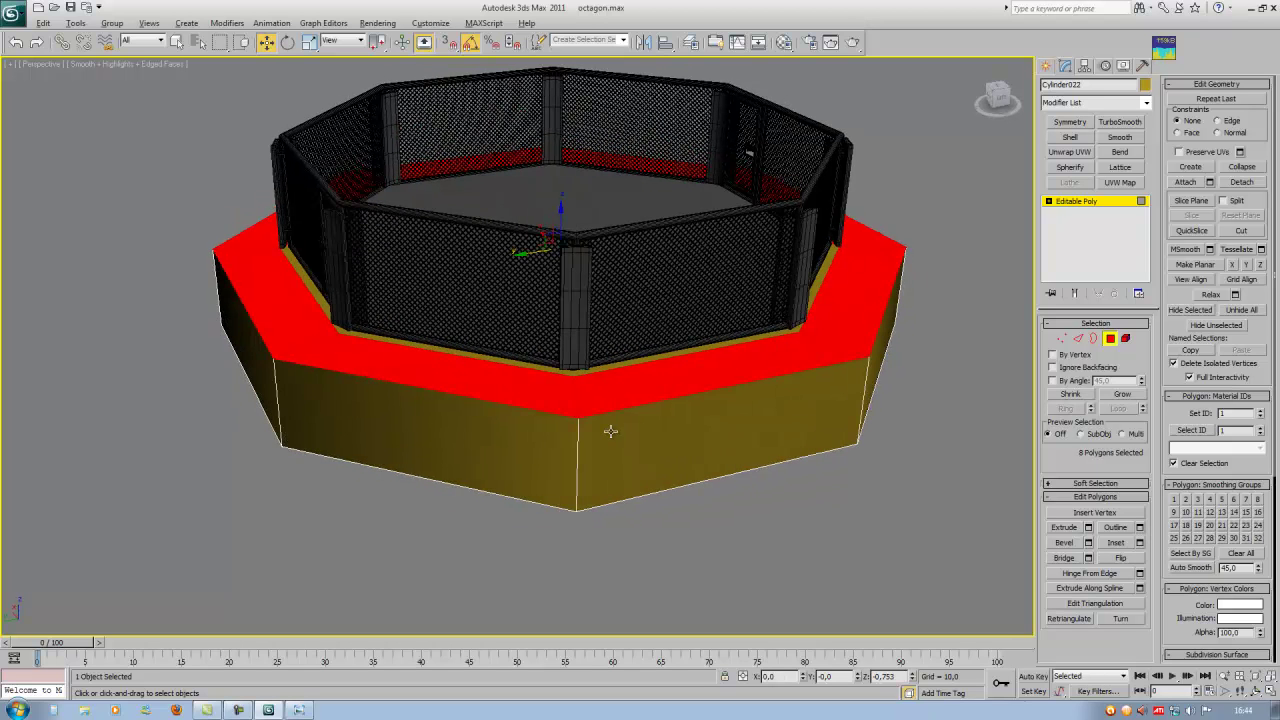
scroll(700, 330, up, 10)
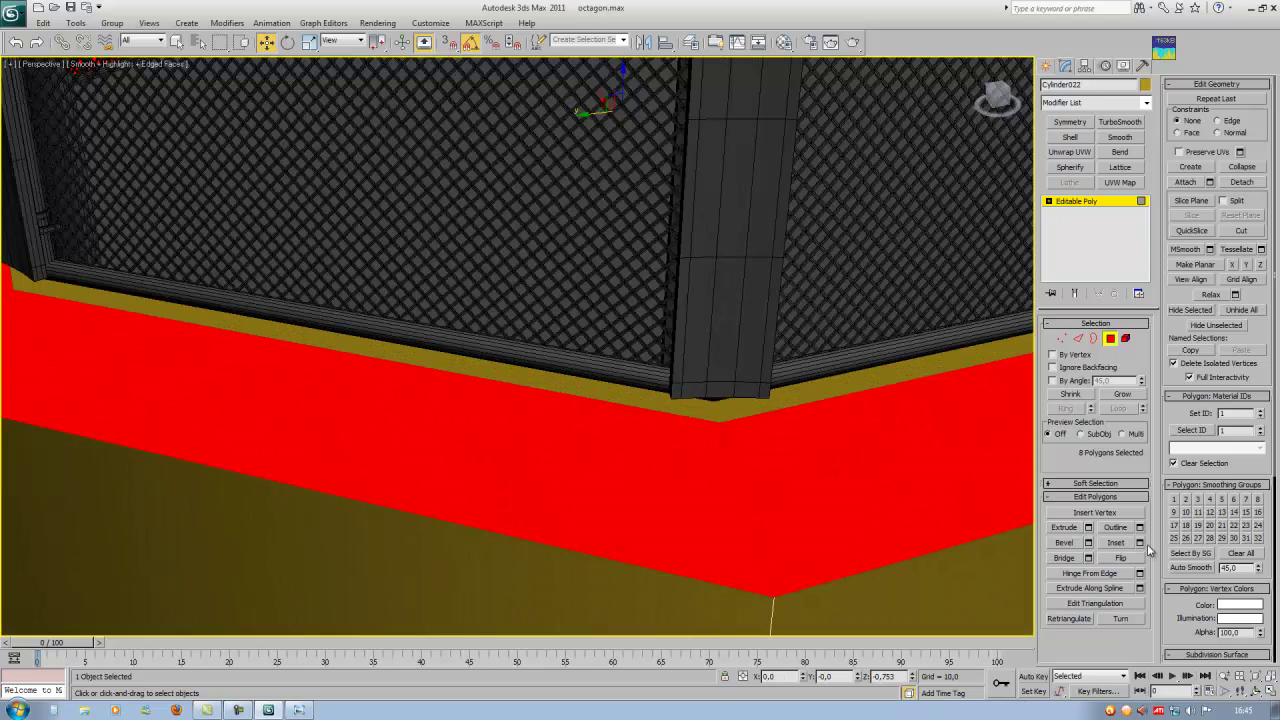
click(1139, 542)
click(641, 81)
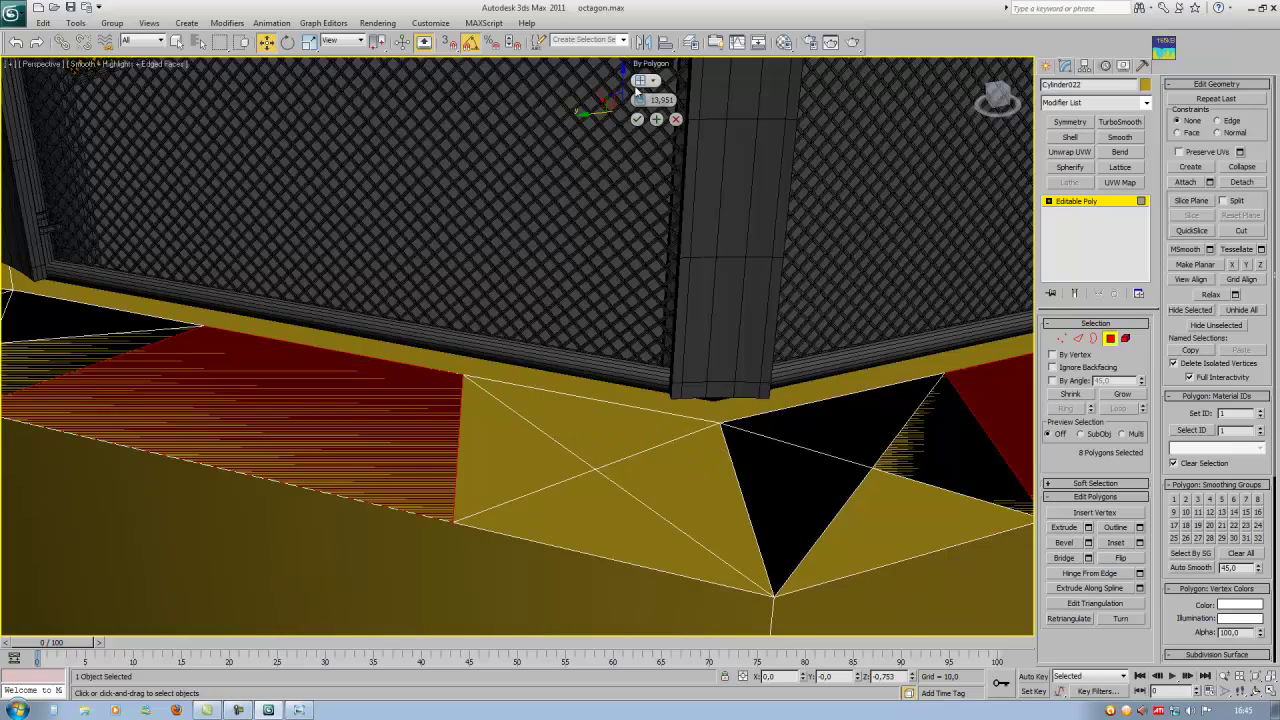
right_click(636, 101)
mouse_move(641, 101)
mouse_down()
mouse_move(642, 78)
mouse_move(642, 90)
mouse_up()
scroll(609, 238, down, 5)
middle_drag(612, 305, 716, 373)
scroll(589, 349, up, 4)
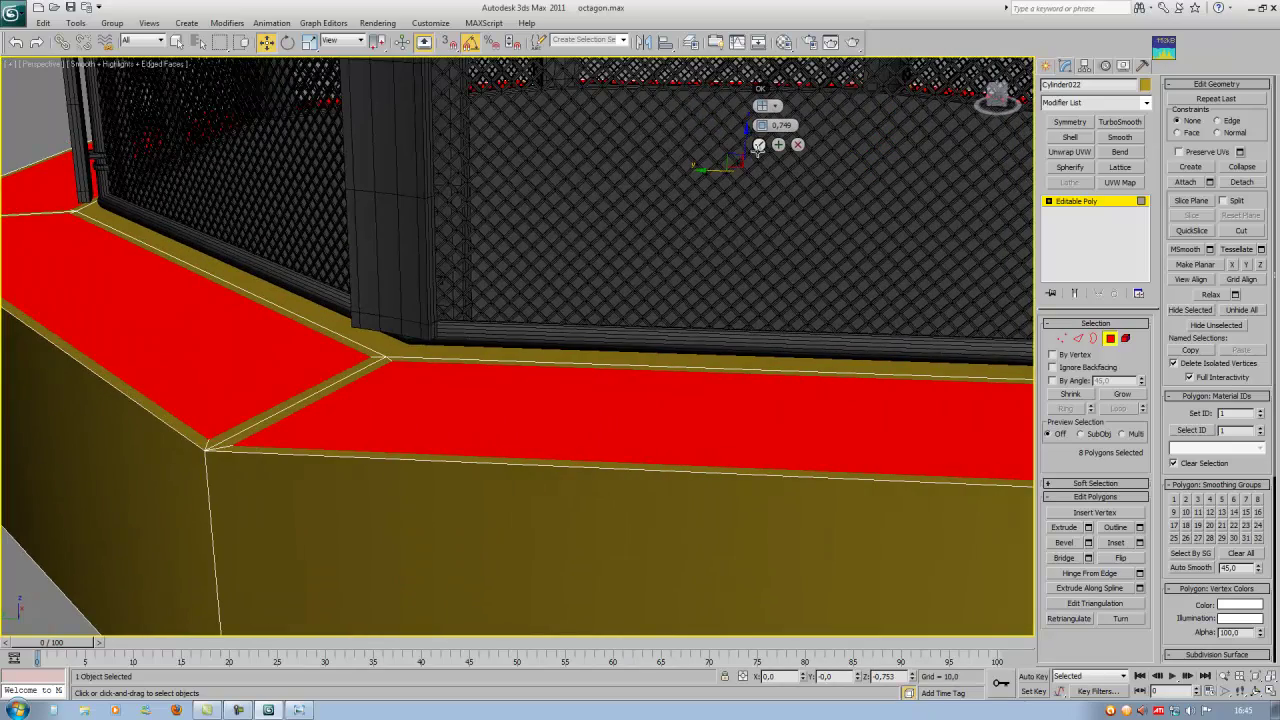
Set the By Polygon inset amount to 1.2 and apply it to the eight platform polygons.
scroll(640, 280, down, 6)
alt+middle_drag(610, 369, 644, 277)
drag(636, 233, 637, 228)
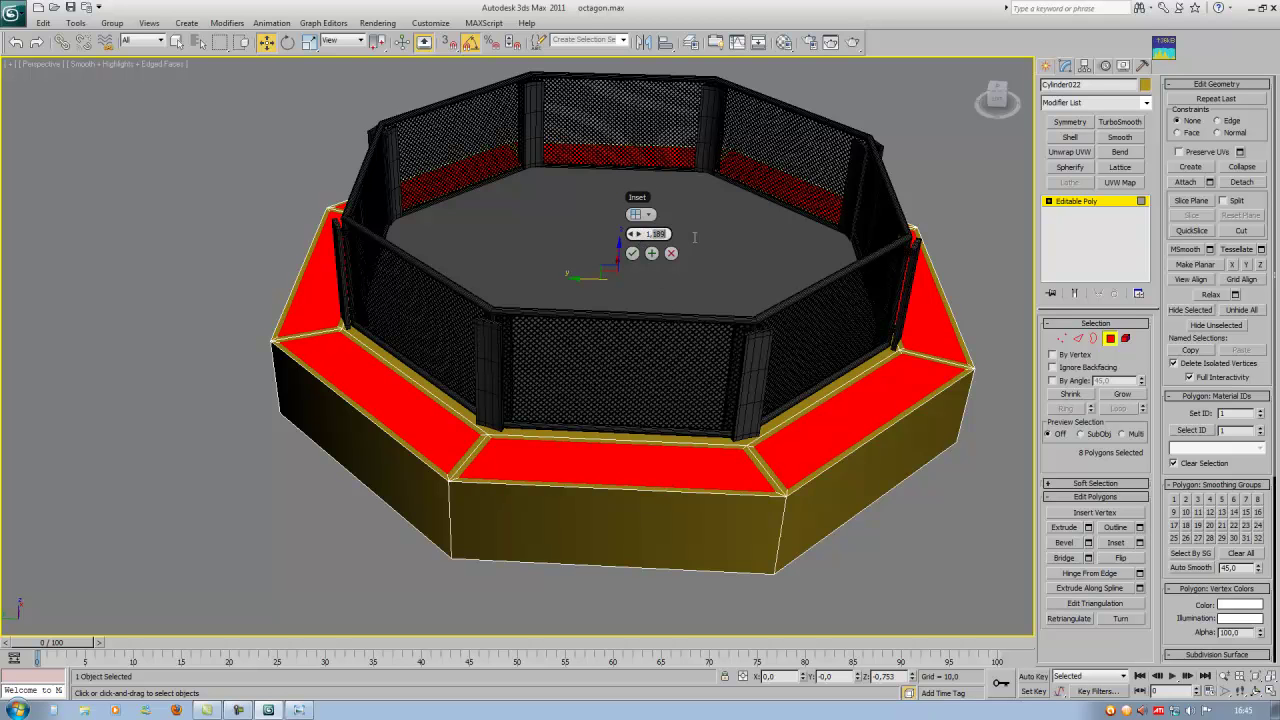
text(2)
key(Return)
middle_drag(583, 391, 589, 381)
scroll(589, 381, up, 4)
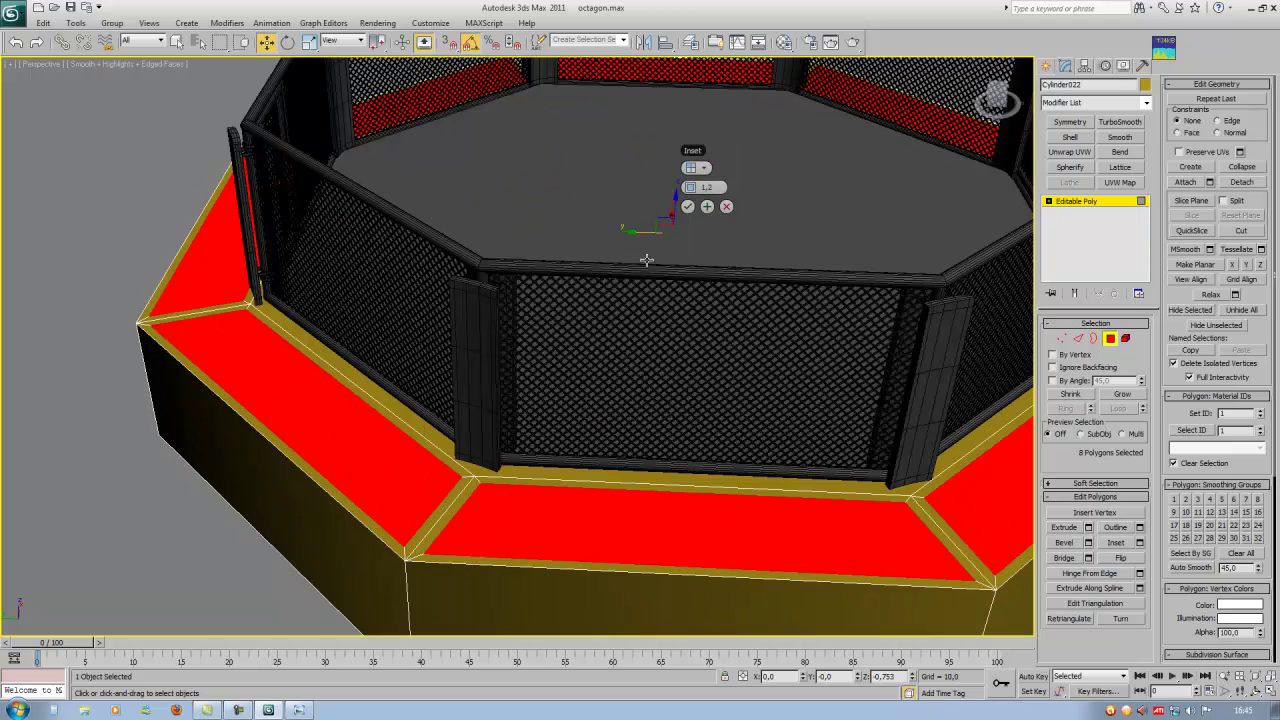
click(687, 208)
Lower the eight inset polygons slightly, to about Z -1.07, to recess them into the platform top.
scroll(655, 405, up, 6)
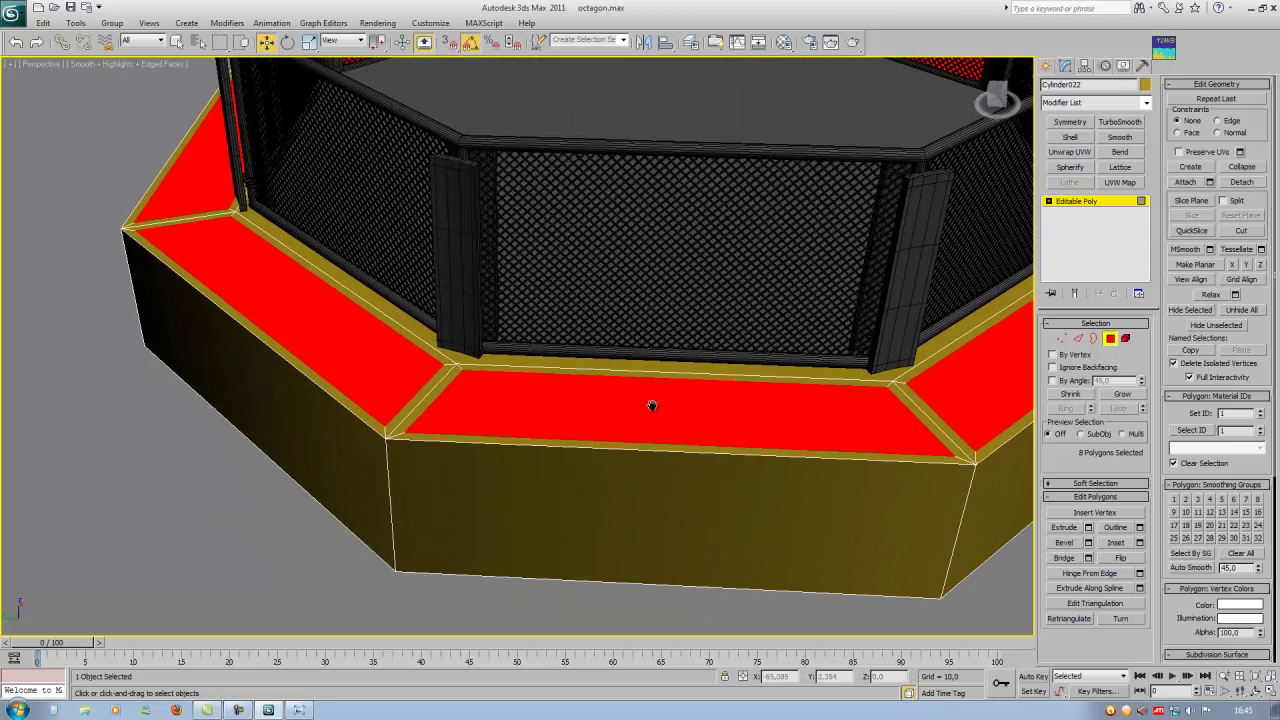
scroll(622, 460, down, 5)
middle_drag(649, 374, 772, 413)
scroll(606, 486, down, 5)
scroll(772, 413, up, 7)
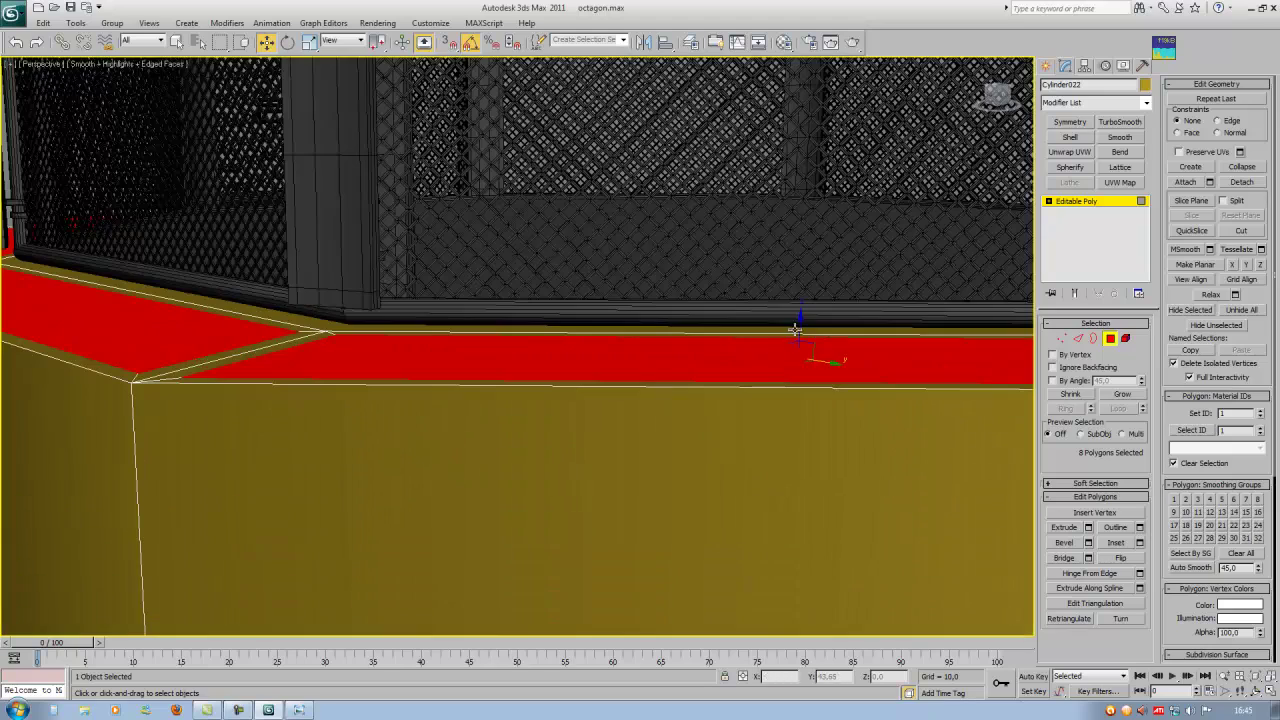
drag(801, 326, 801, 334)
drag(802, 337, 805, 338)
Delete seven of the recessed polygons, keeping only the front one beside the cage door.
scroll(757, 407, down, 6)
alt+middle_drag(737, 434, 617, 471)
key(f)
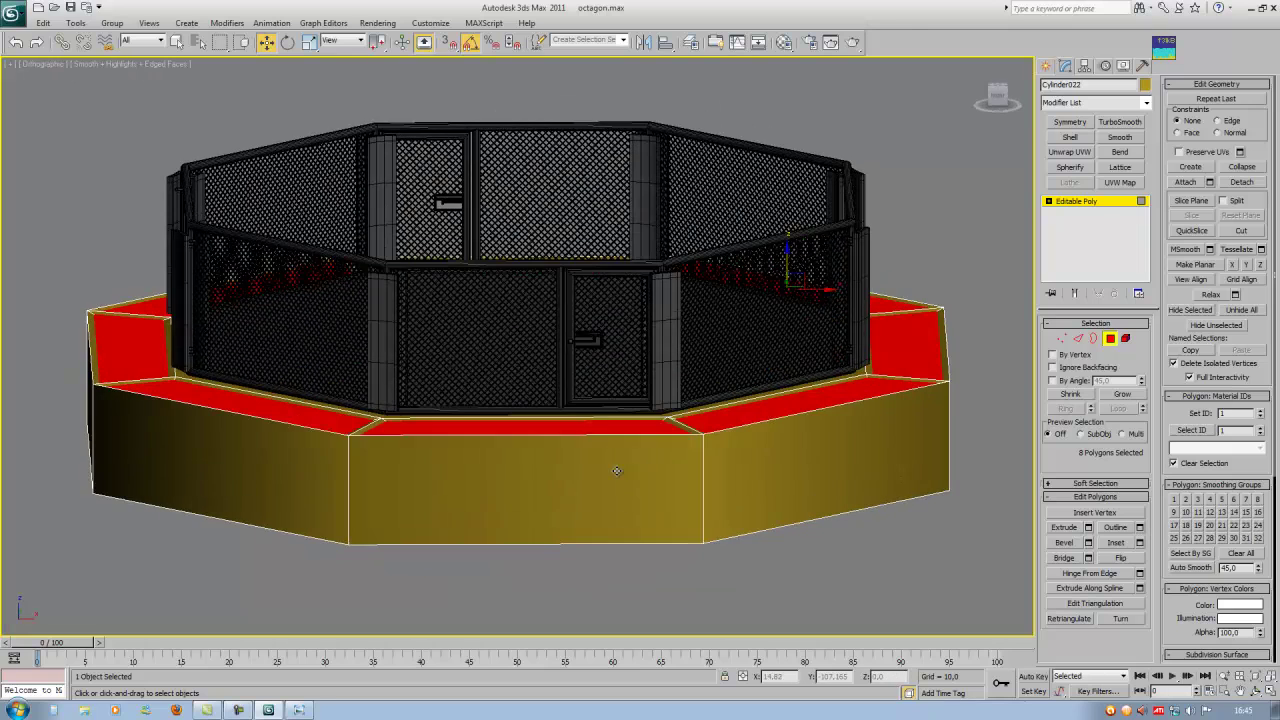
alt+click(600, 426)
alt+middle_drag(600, 426, 605, 455)
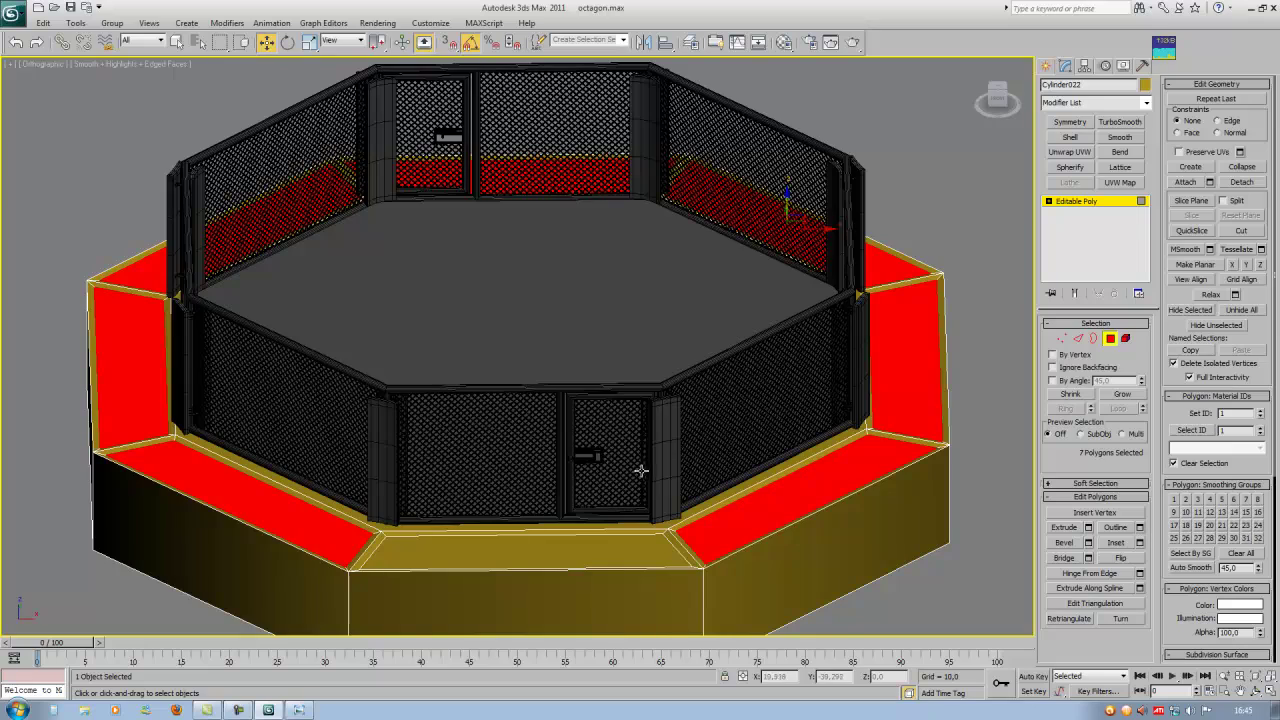
key(Delete)
Detach the remaining recessed front polygon from the platform as a separate object.
scroll(640, 525, up, 6)
click(600, 528)
alt+middle_drag(600, 528, 700, 440)
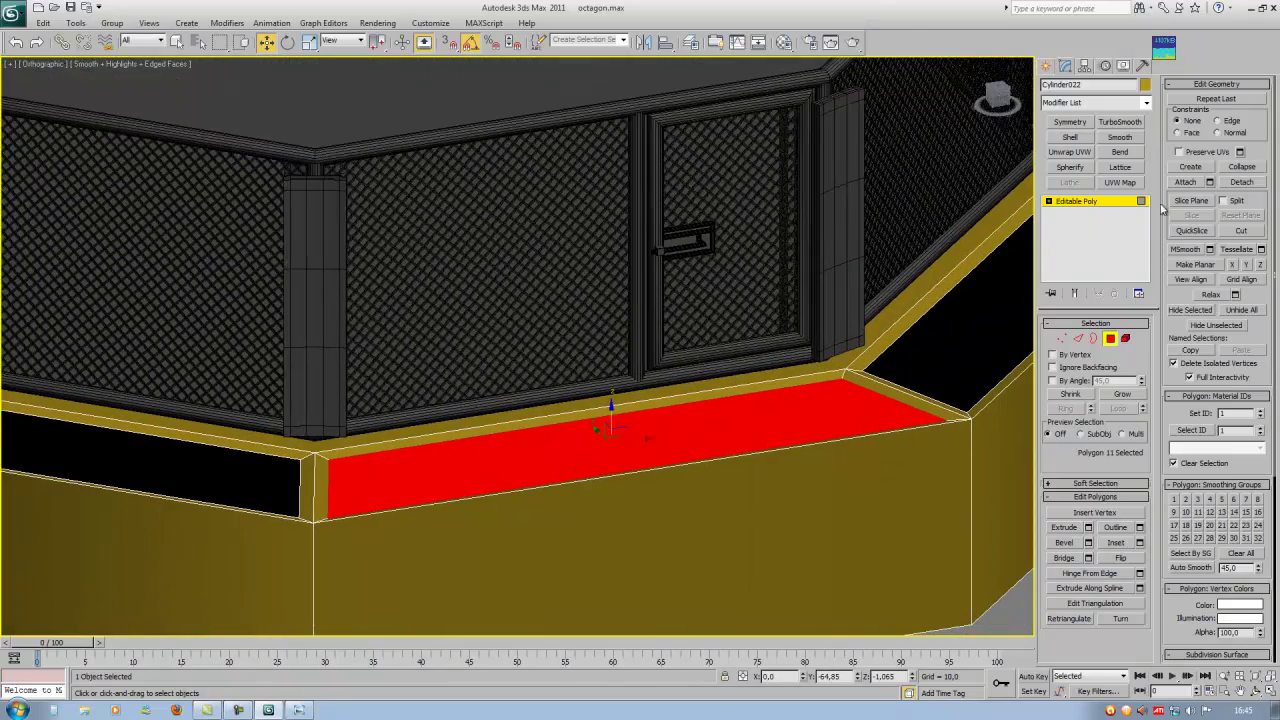
click(1241, 182)
click(679, 362)
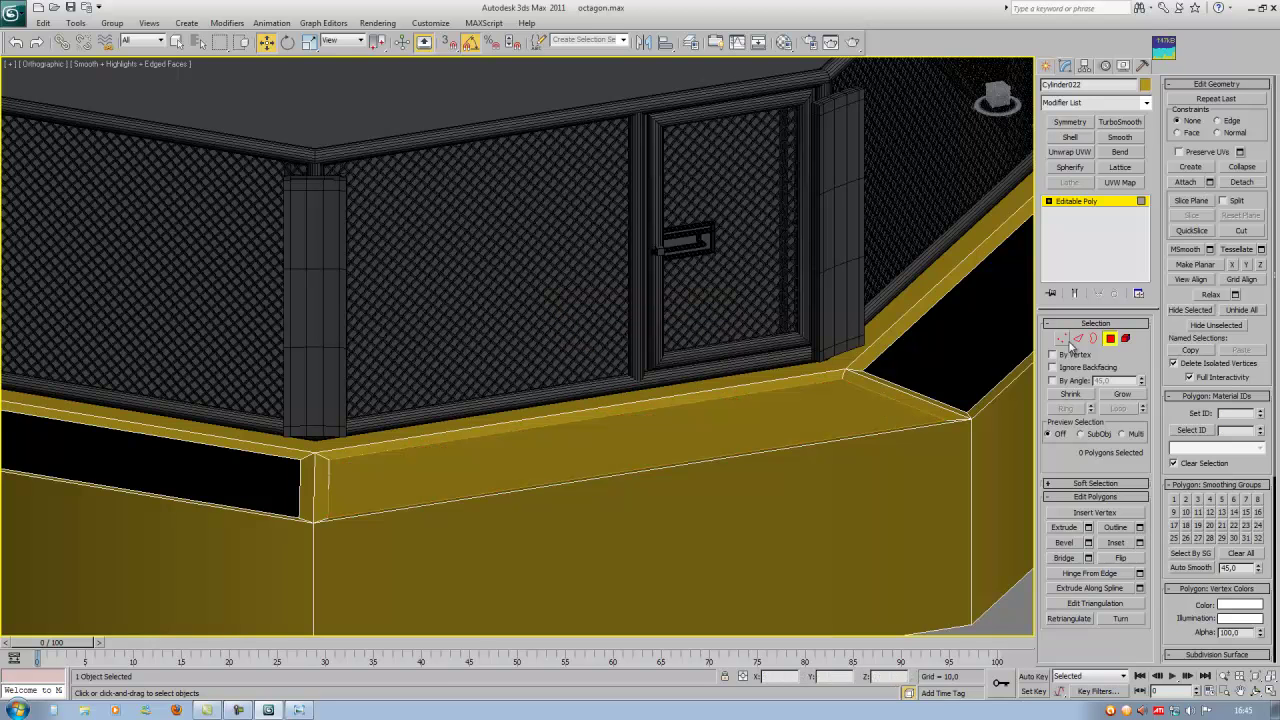
click(1109, 339)
Select the detached floor panel and centre its pivot on the object.
click(736, 437)
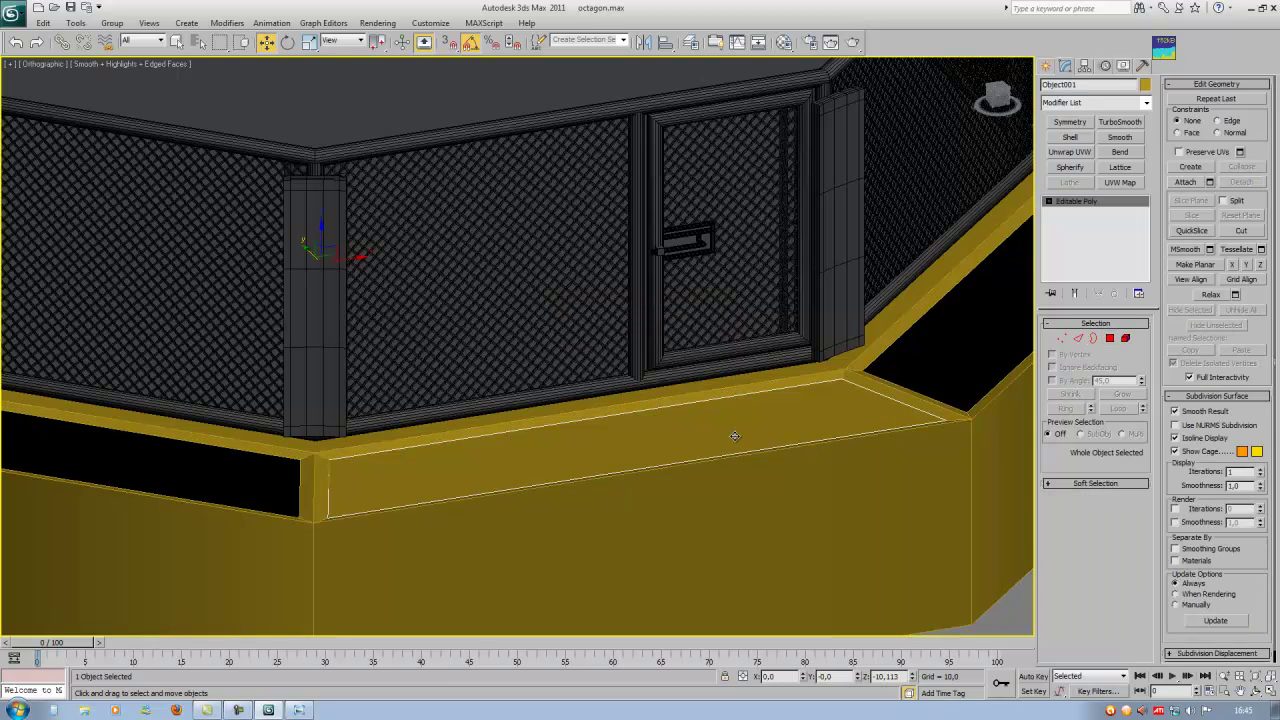
alt+middle_drag(653, 511, 643, 503)
click(1086, 66)
click(1073, 152)
click(1095, 219)
click(1096, 150)
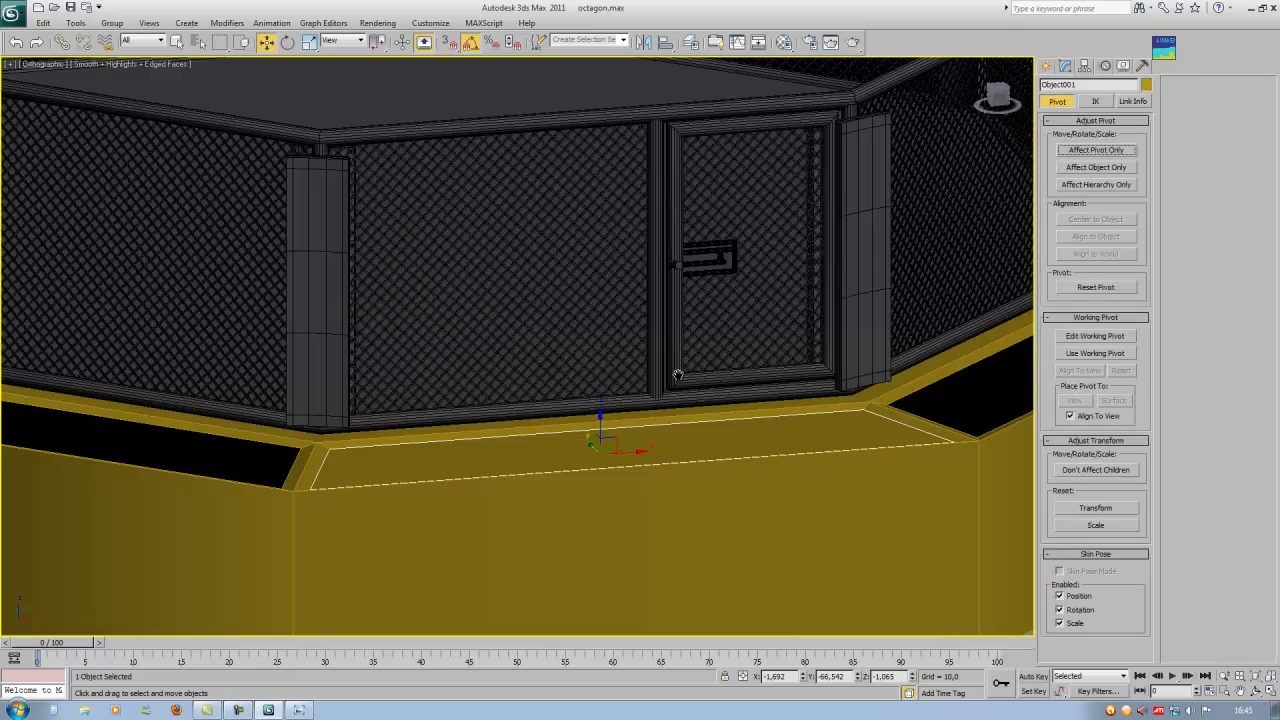
Connect the floor panel's two long edges with 25 segments.
scroll(657, 348, up, 3)
alt+middle_drag(657, 348, 564, 420)
scroll(653, 405, down, 3)
key(2)
drag(441, 474, 553, 533)
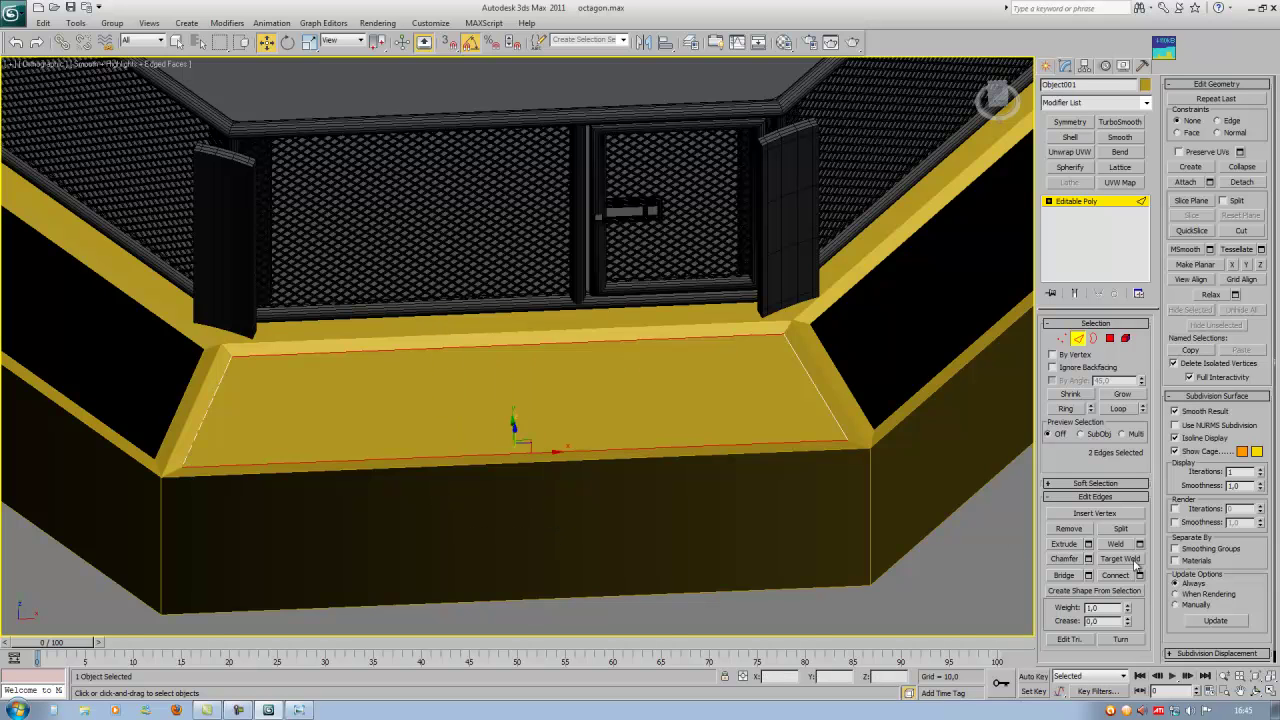
click(1140, 576)
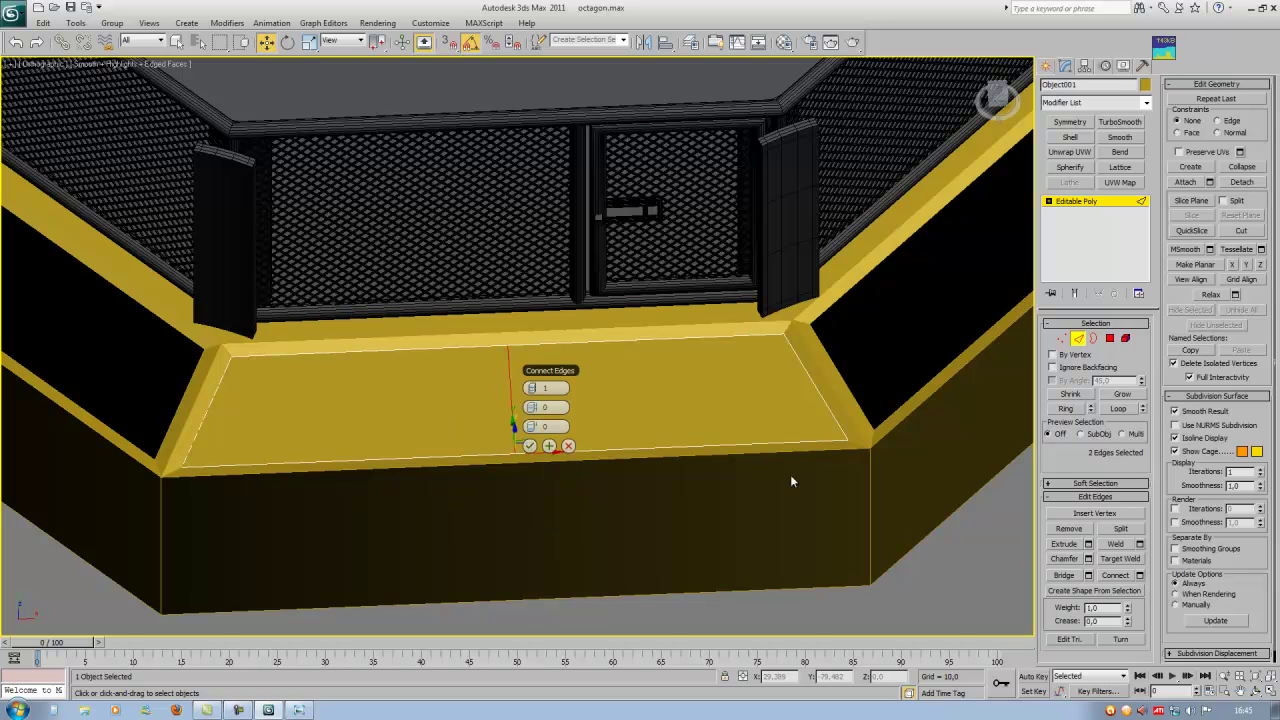
right_click(535, 427)
drag(535, 388, 602, 400)
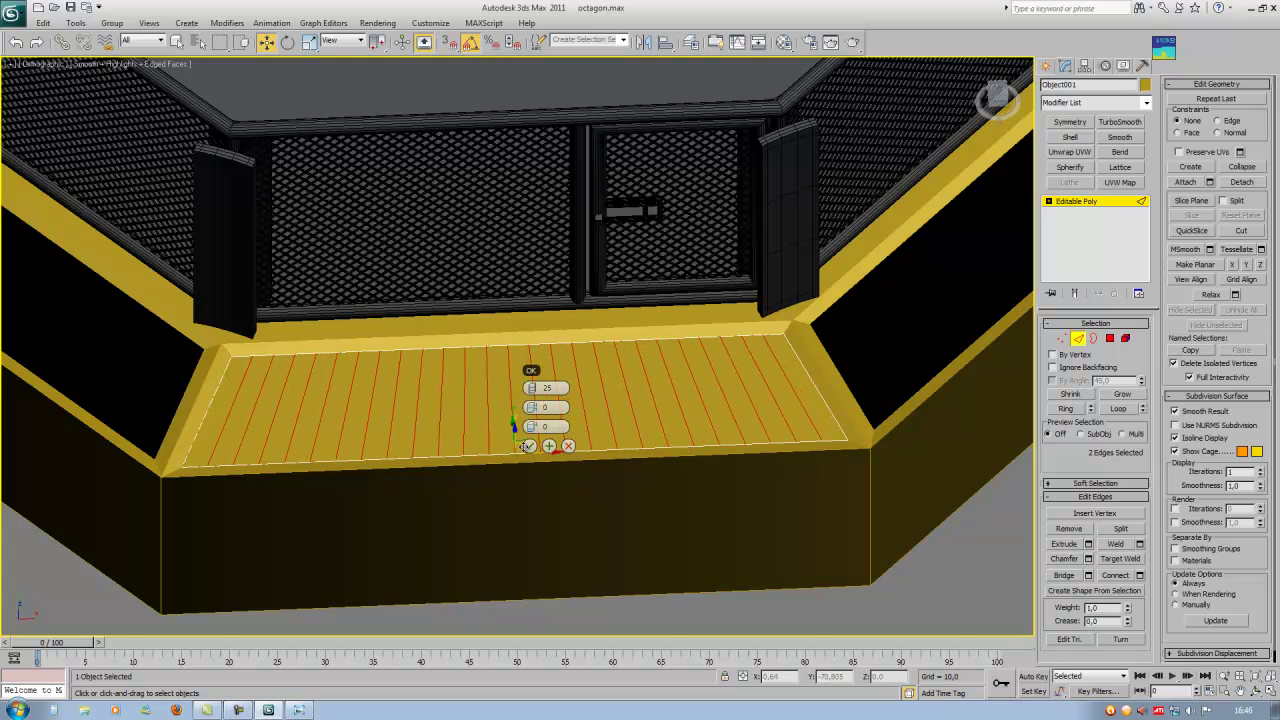
click(527, 446)
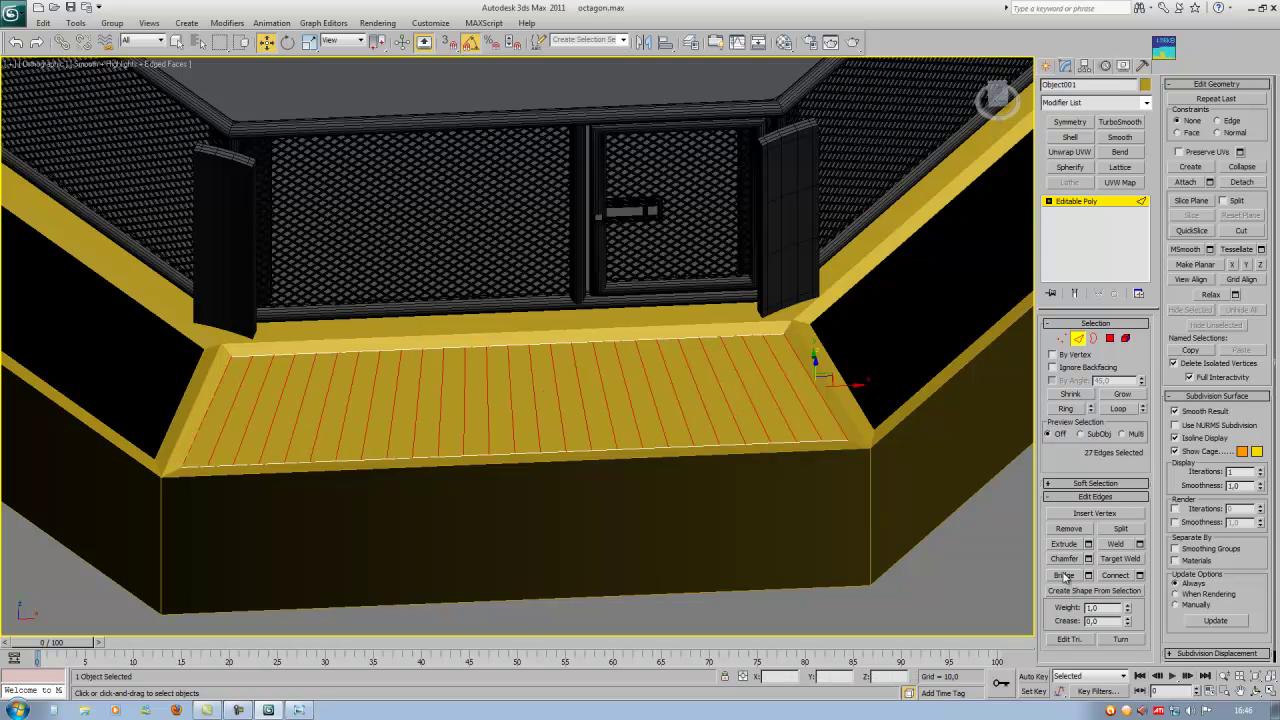
Connect the floor panel's cross edges with 15 segments to form a fine grid.
click(1140, 576)
drag(840, 321, 871, 323)
alt+middle_drag(535, 446, 562, 455)
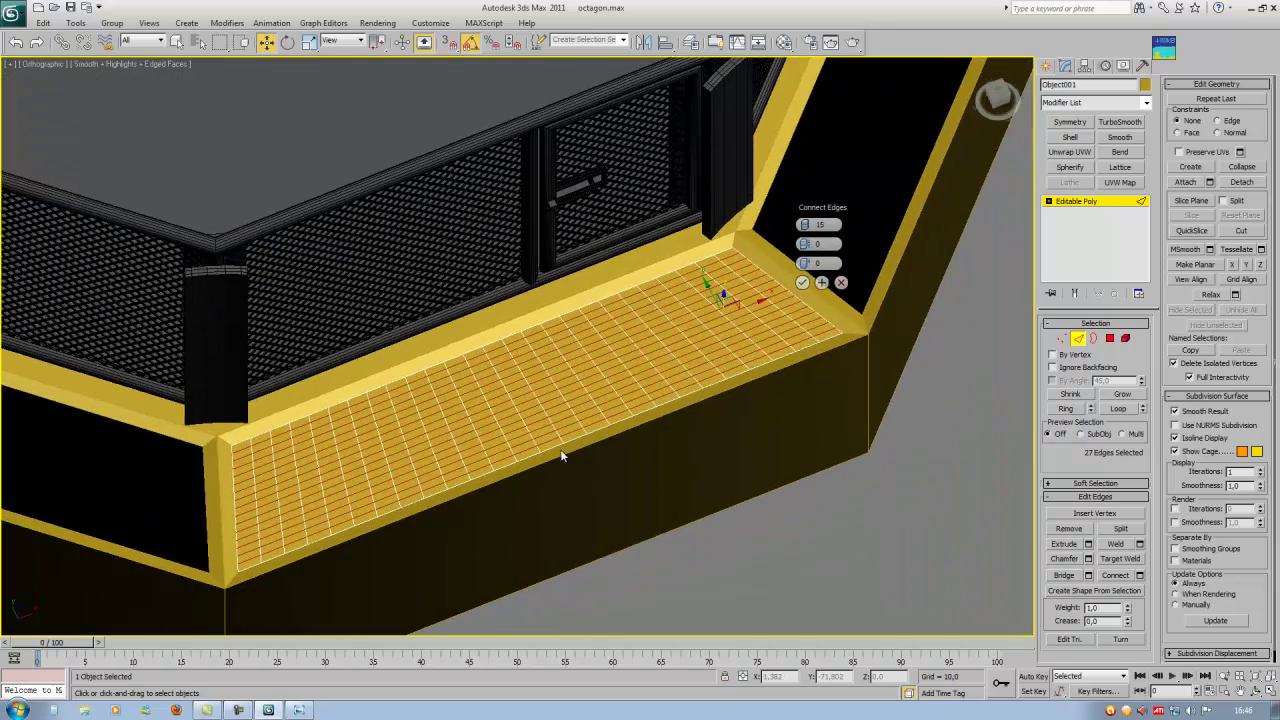
click(803, 281)
alt+middle_drag(645, 432, 571, 409)
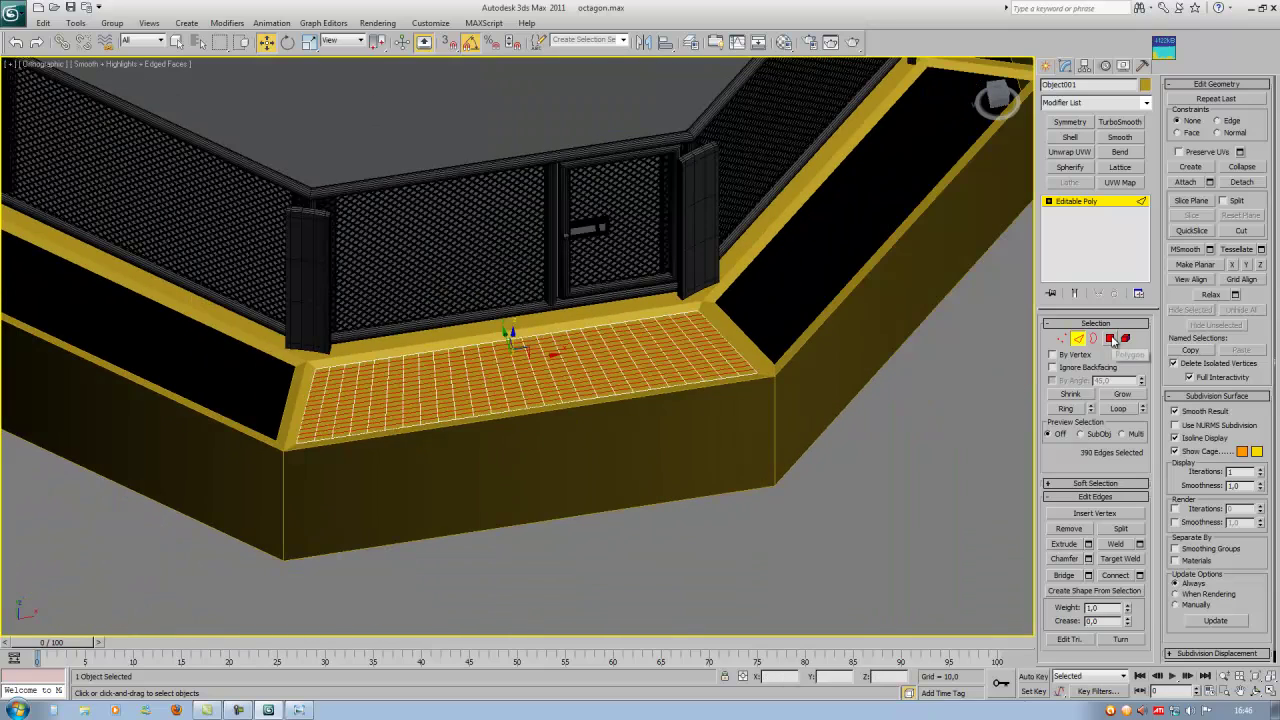
Inset all the floor panel's polygons individually and delete the inner faces, leaving an open grating.
click(1112, 340)
drag(902, 460, 285, 321)
scroll(399, 372, up, 4)
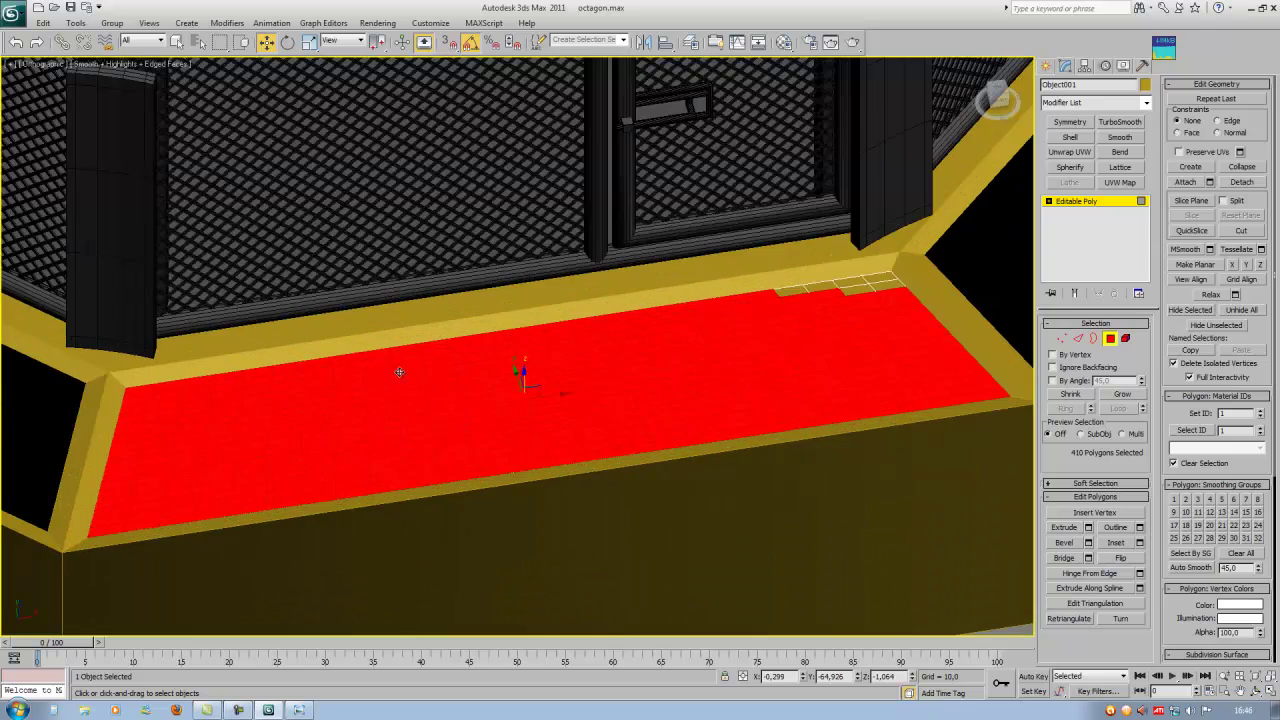
scroll(364, 425, down, 4)
drag(695, 383, 186, 277)
alt+middle_drag(622, 314, 630, 394)
key(t)
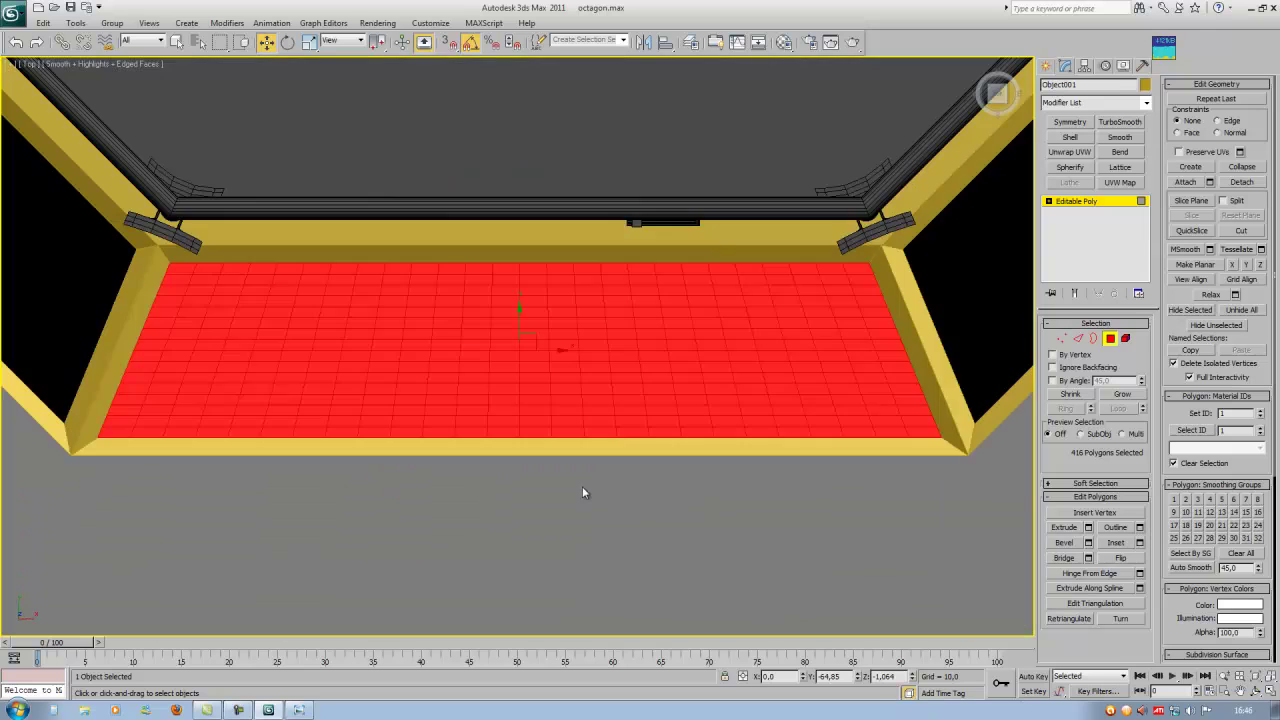
click(1139, 543)
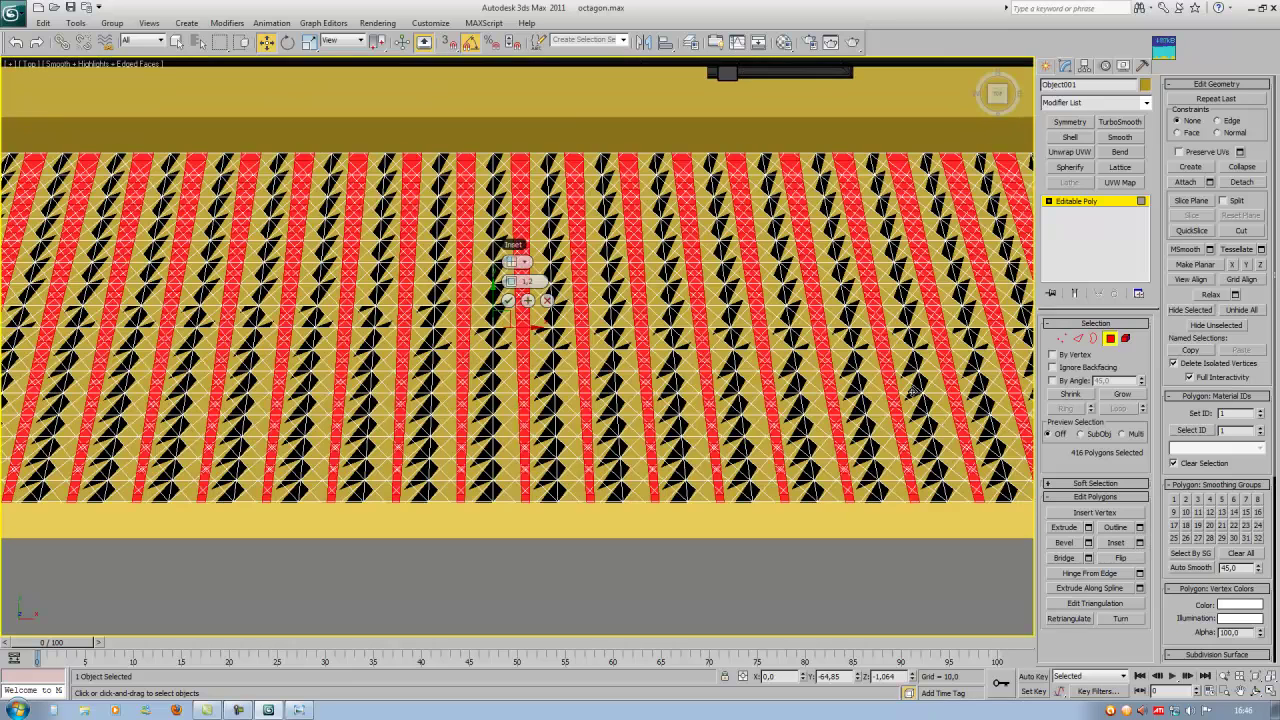
right_click(512, 281)
drag(512, 281, 512, 277)
key(Delete)
scroll(508, 346, down, 2)
alt+middle_drag(508, 346, 600, 262)
scroll(600, 262, down, 2)
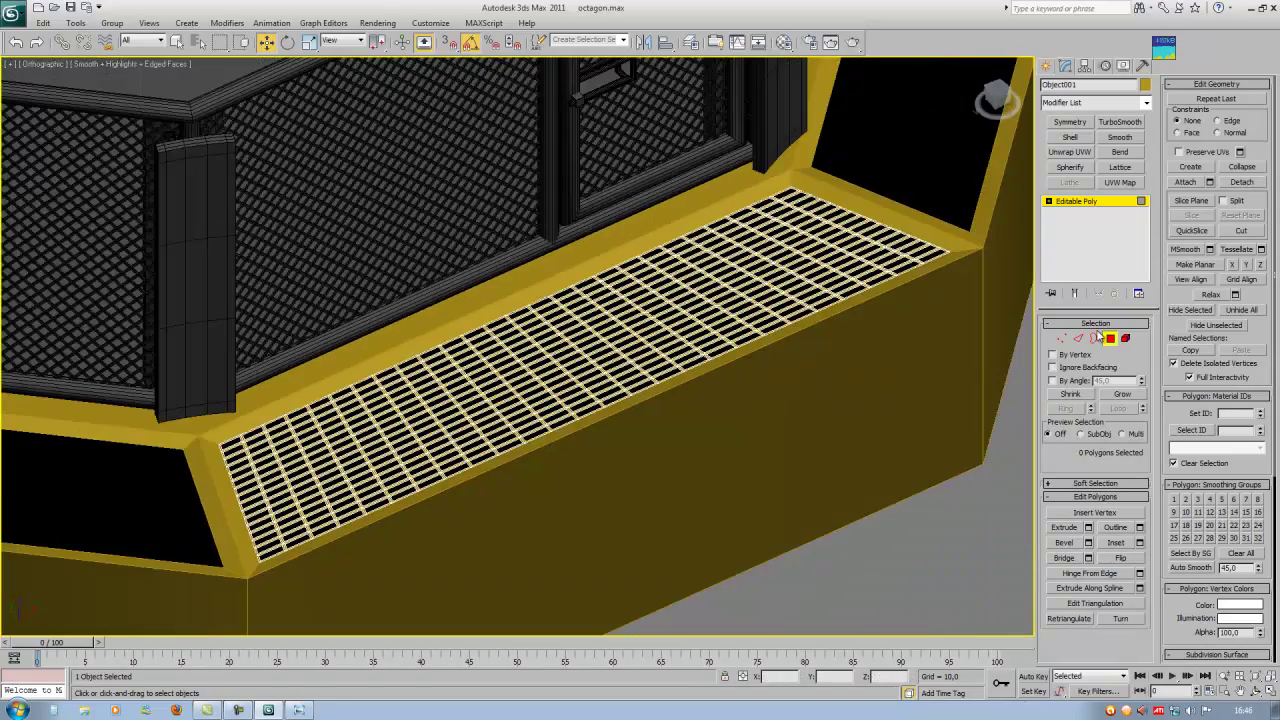
Extrude all the grating's border edges slightly downward to give its bars thickness.
click(1095, 339)
scroll(925, 296, down, 2)
mouse_move(882, 170)
mouse_down()
mouse_move(732, 300)
mouse_move(226, 548)
mouse_move(262, 542)
mouse_up()
scroll(705, 410, up, 3)
alt+middle_drag(705, 410, 658, 376)
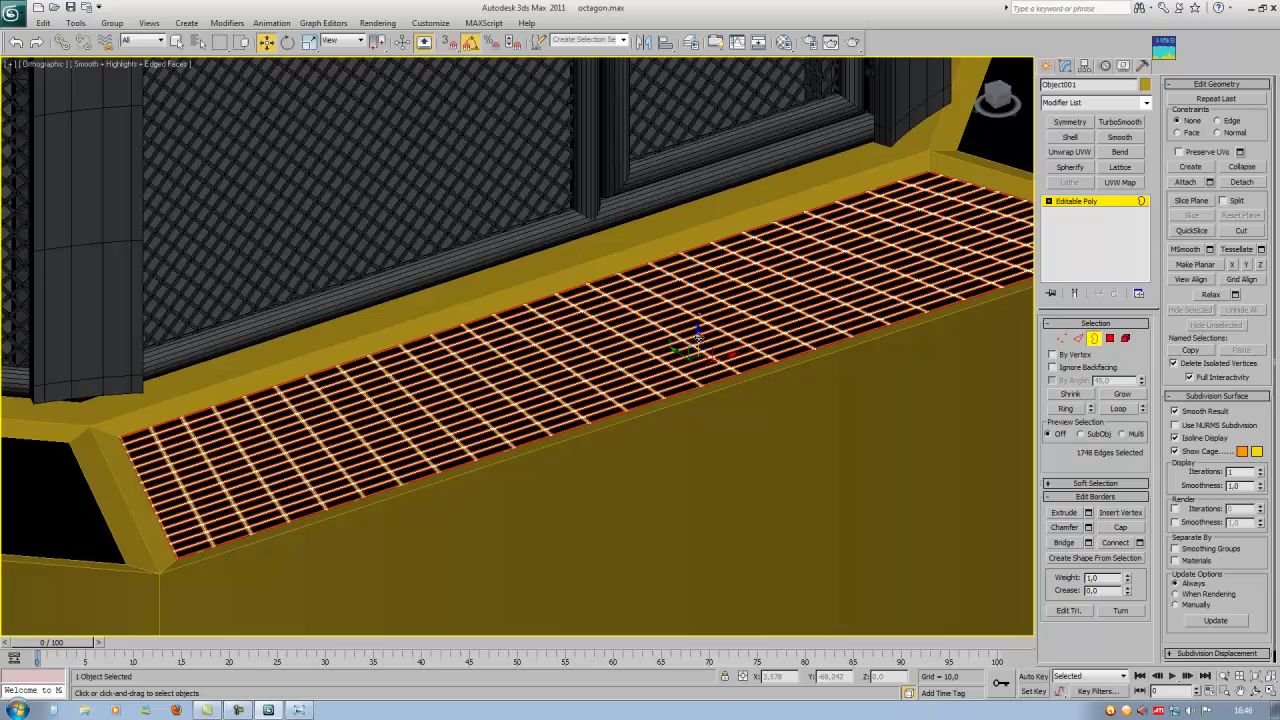
shift+drag(704, 309, 708, 317)
alt+middle_drag(678, 362, 614, 364)
key(F4)
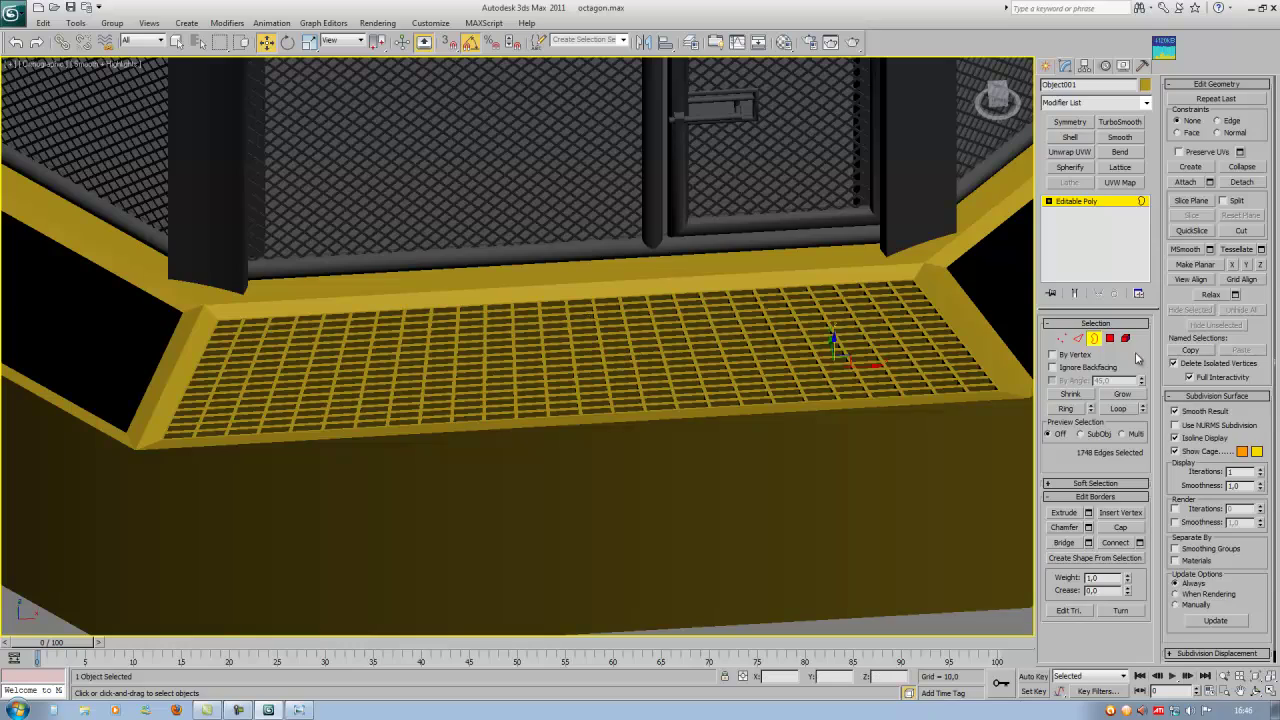
click(1094, 338)
Align the grating's pivot to the center of the Tatame object on X, Y and Z.
alt+middle_drag(688, 380, 697, 388)
scroll(695, 387, down, 8)
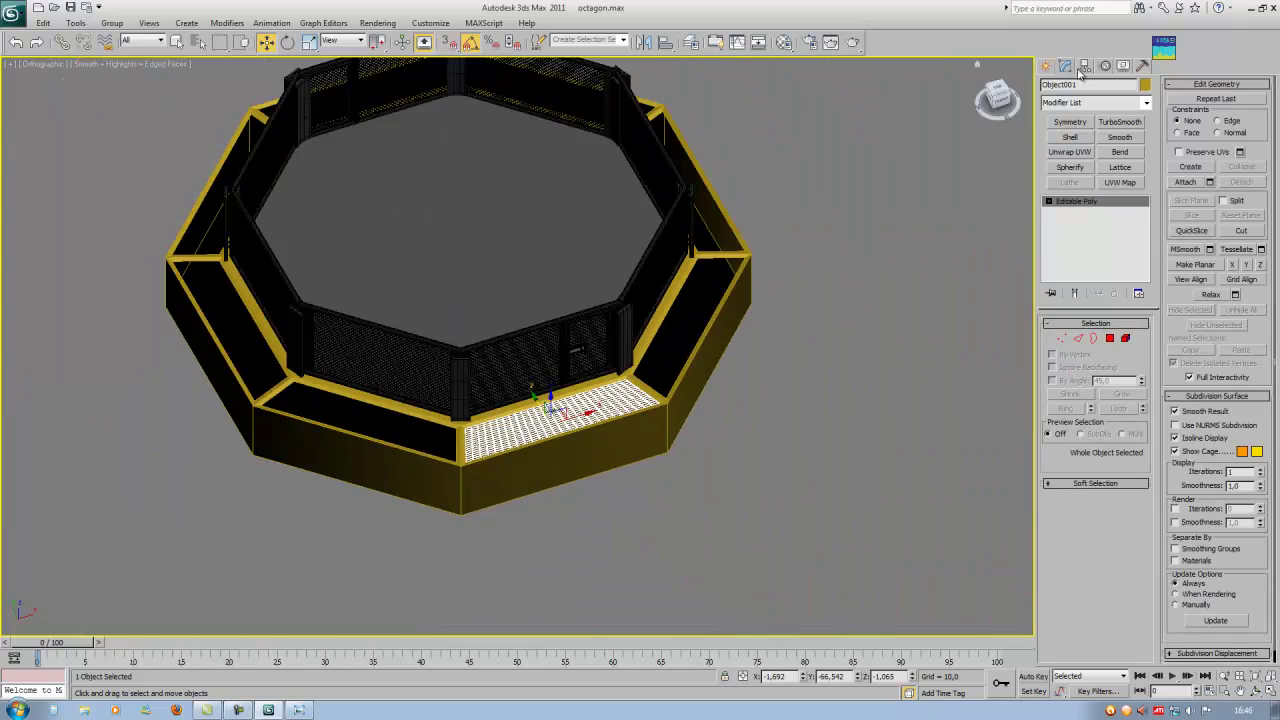
click(1084, 65)
click(1096, 150)
key(alt+a)
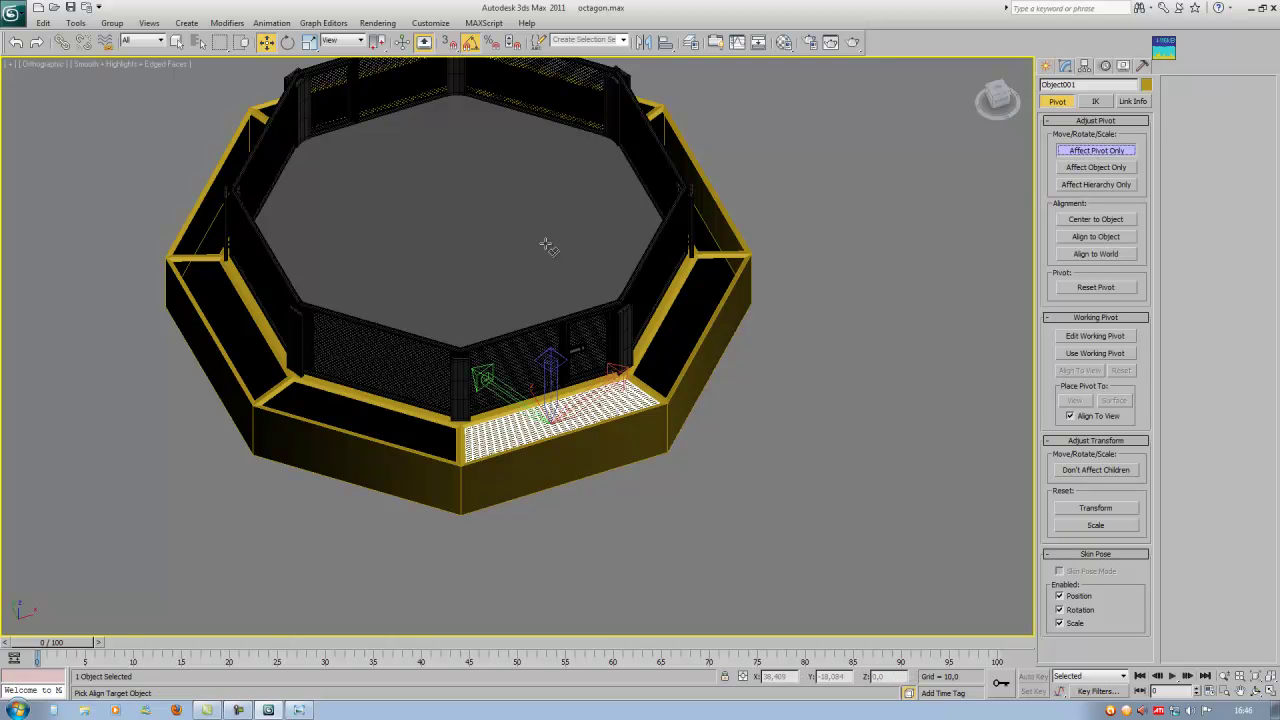
click(525, 245)
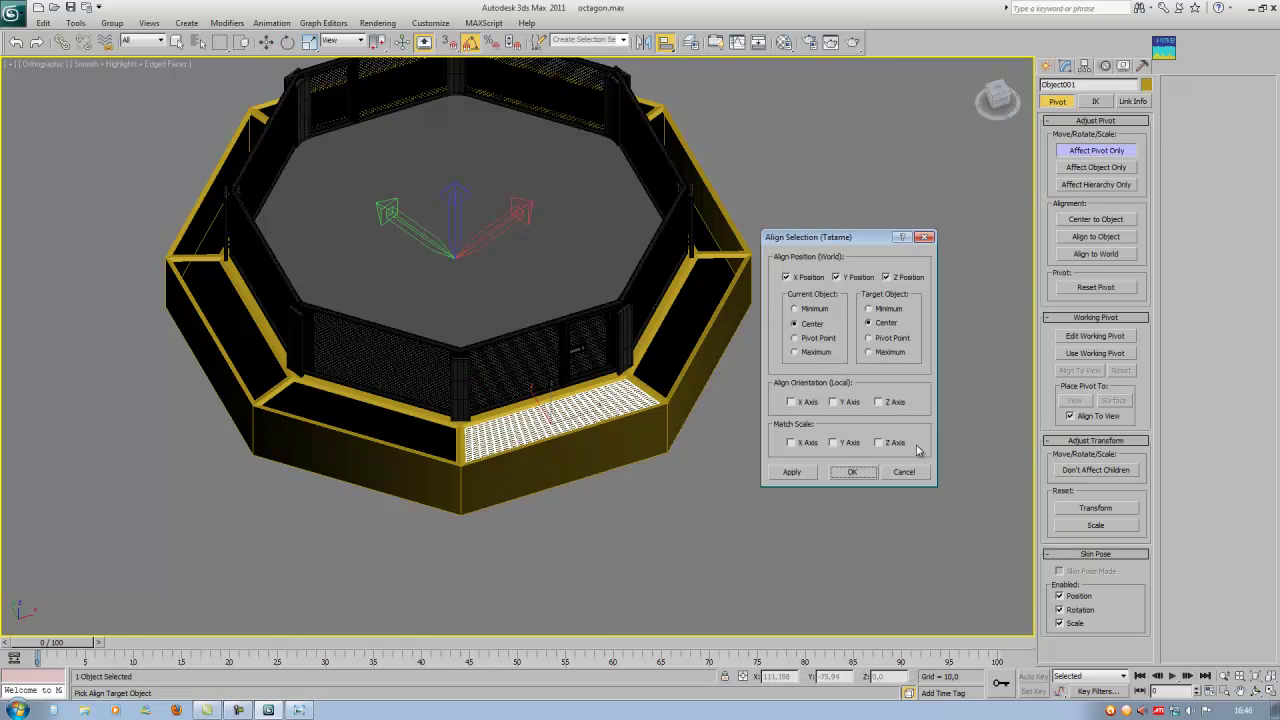
click(852, 472)
scroll(600, 368, up, 6)
scroll(600, 368, down, 3)
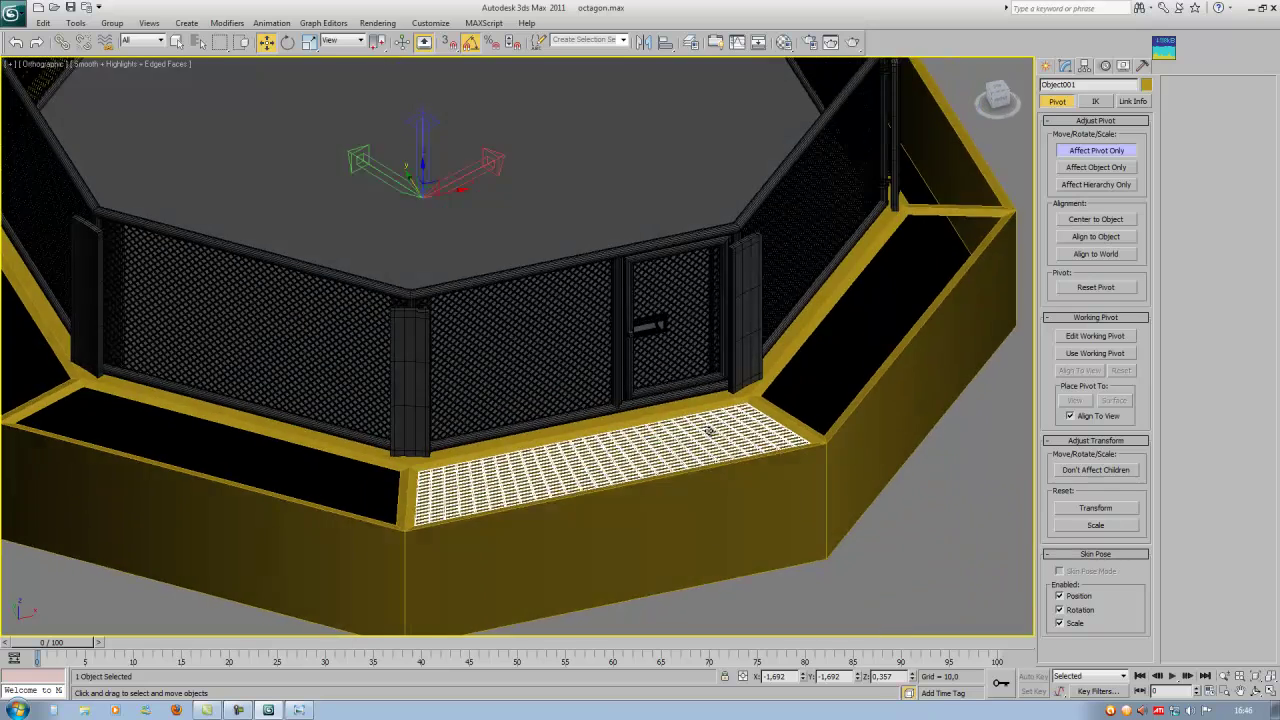
Try previewing an array of eight grating instances rotated 360 degrees in total about Z.
click(75, 22)
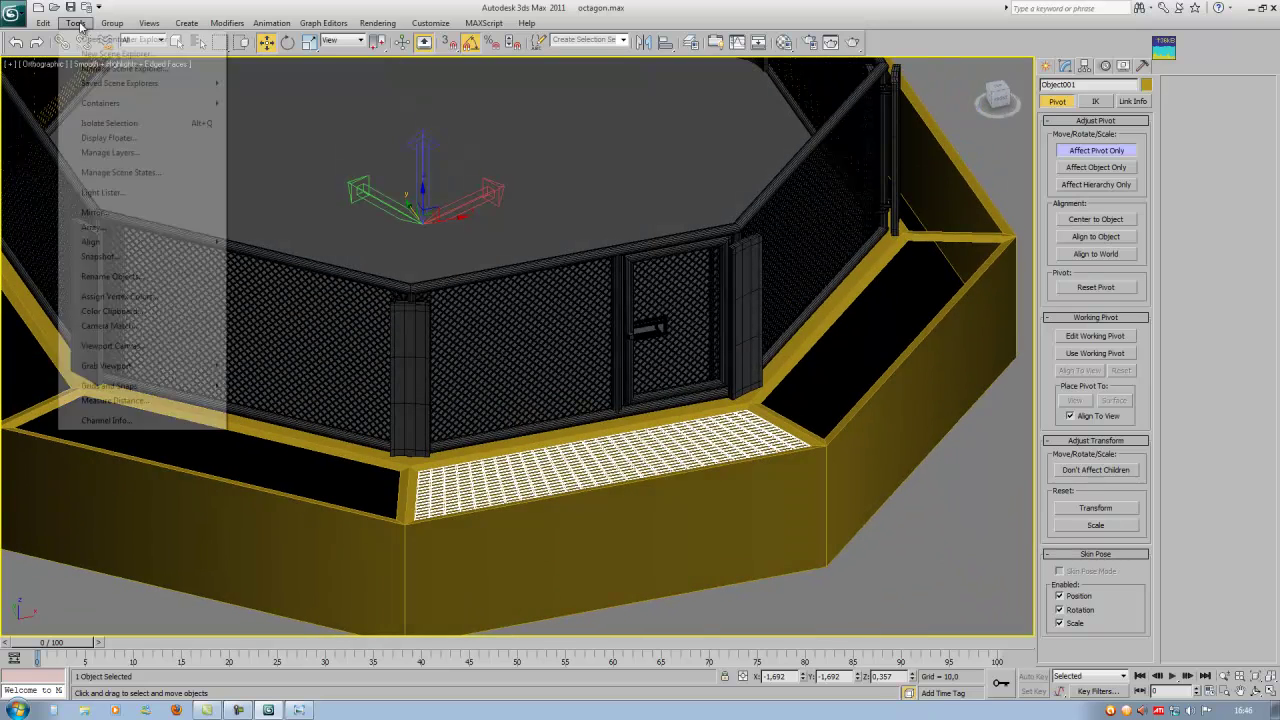
click(93, 227)
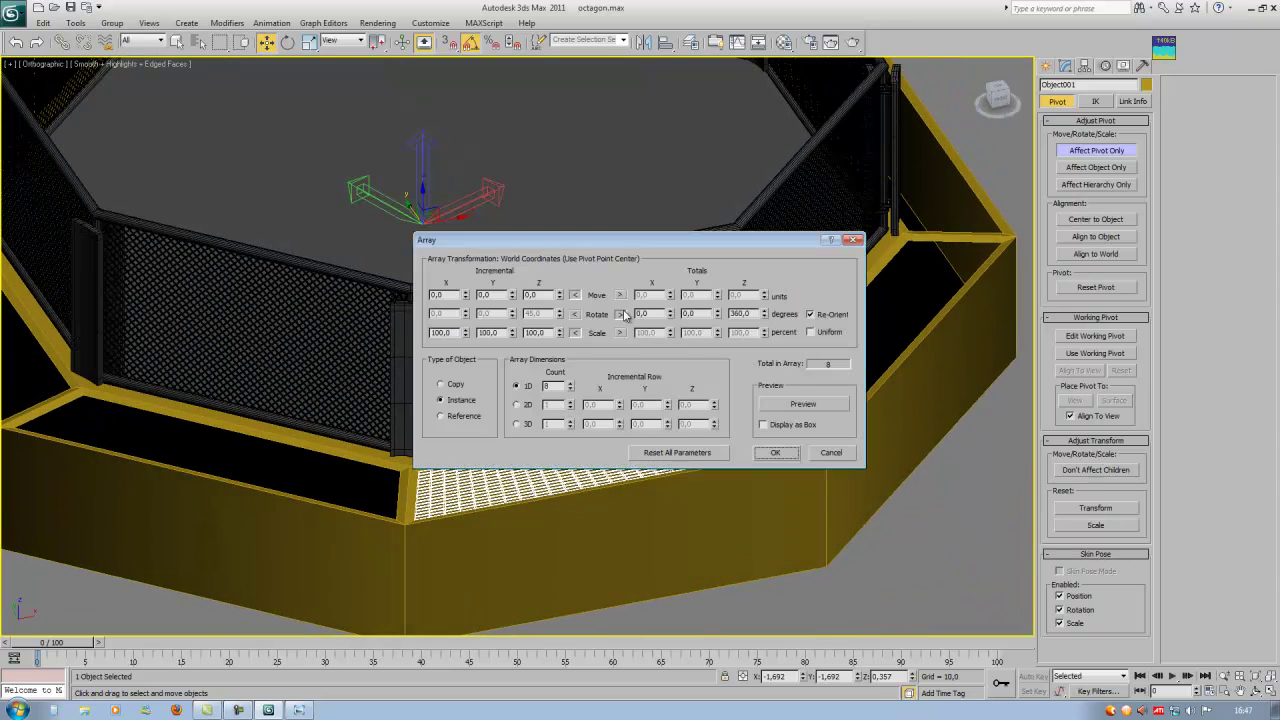
click(827, 408)
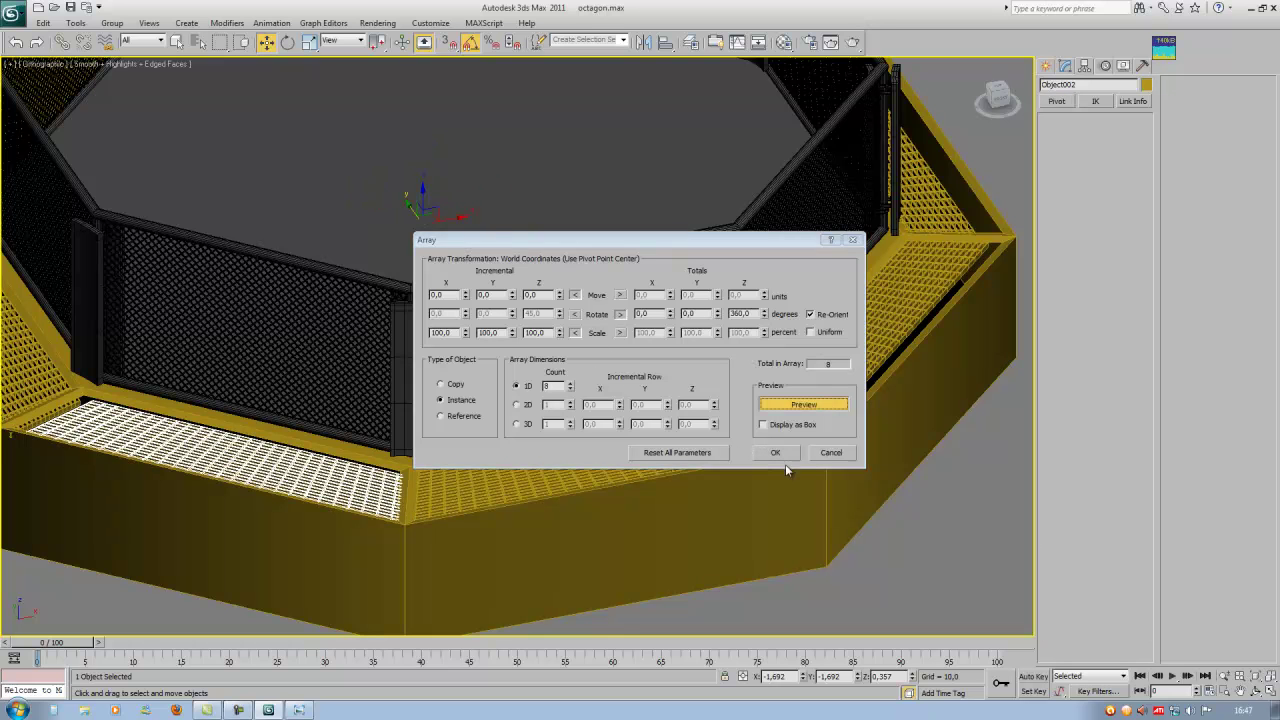
click(831, 452)
mouse_move(769, 478)
alt+middle_down()
mouse_move(657, 449)
mouse_move(714, 443)
mouse_move(650, 480)
mouse_move(672, 388)
mouse_move(571, 357)
mouse_move(649, 346)
mouse_move(672, 397)
alt+middle_up()
scroll(672, 391, down, 2)
scroll(672, 397, up, 3)
scroll(672, 397, up, 2)
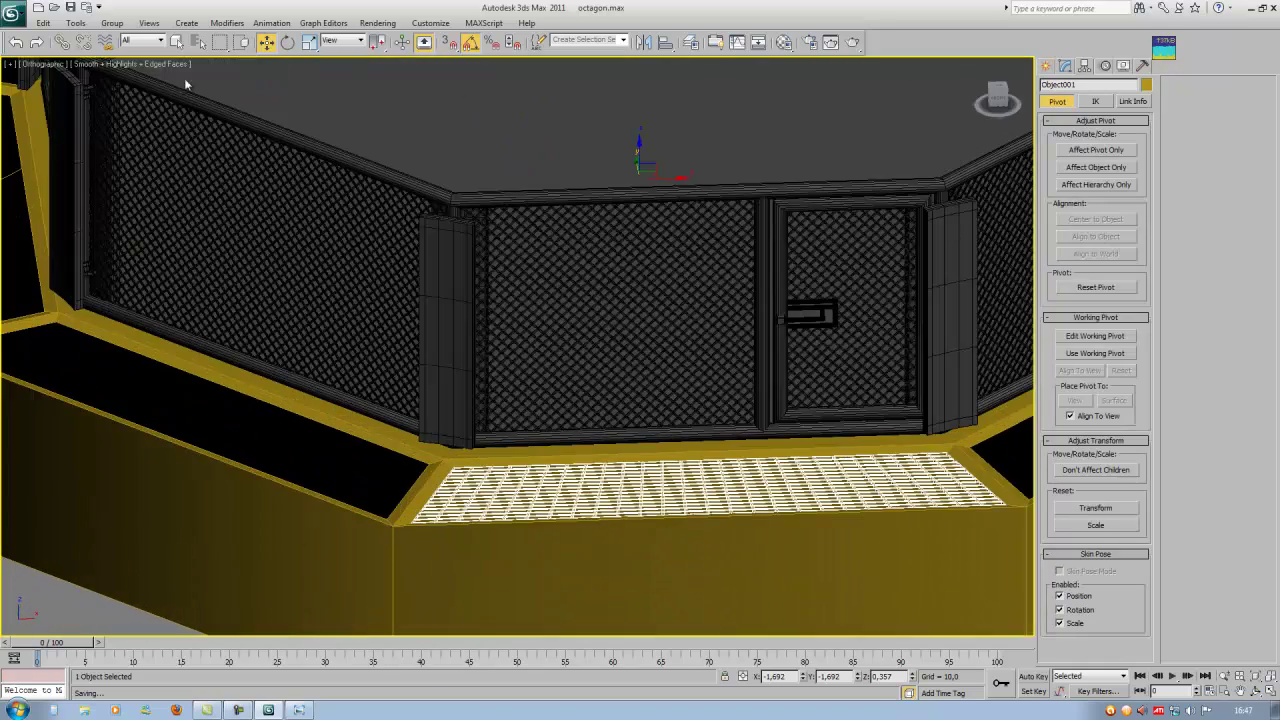
alt+middle_drag(708, 351, 720, 300)
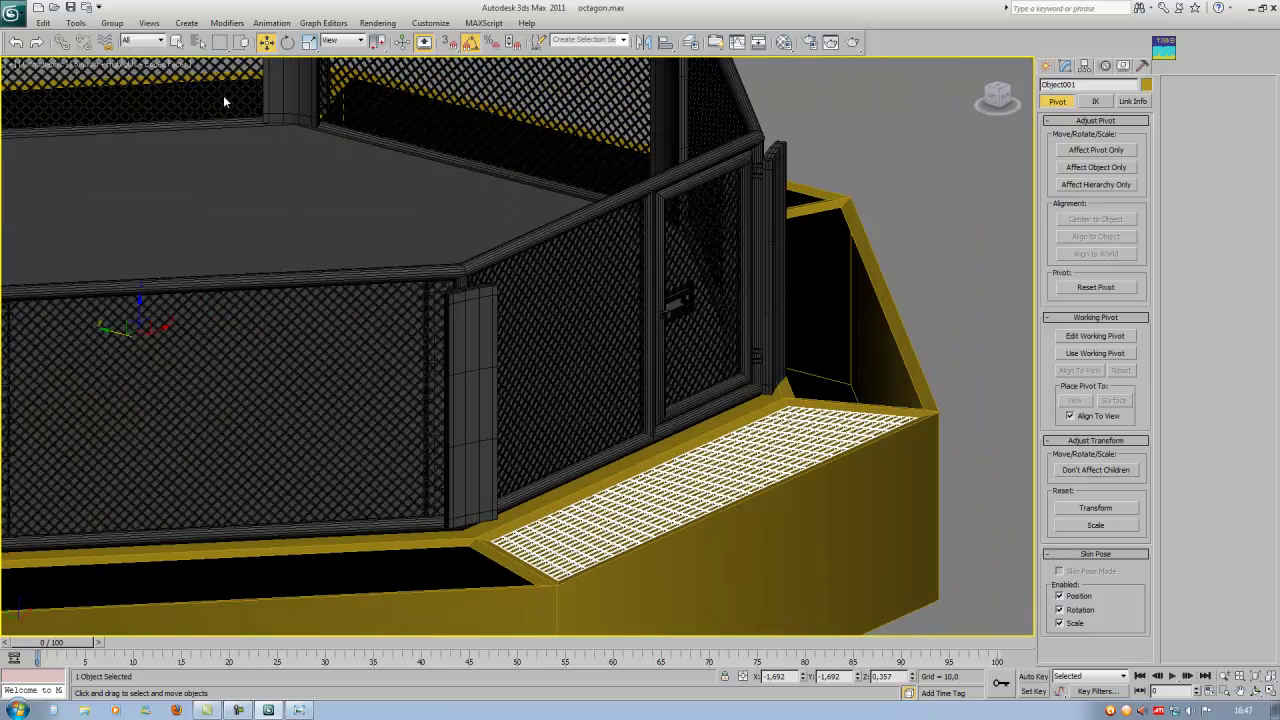
click(75, 22)
click(95, 228)
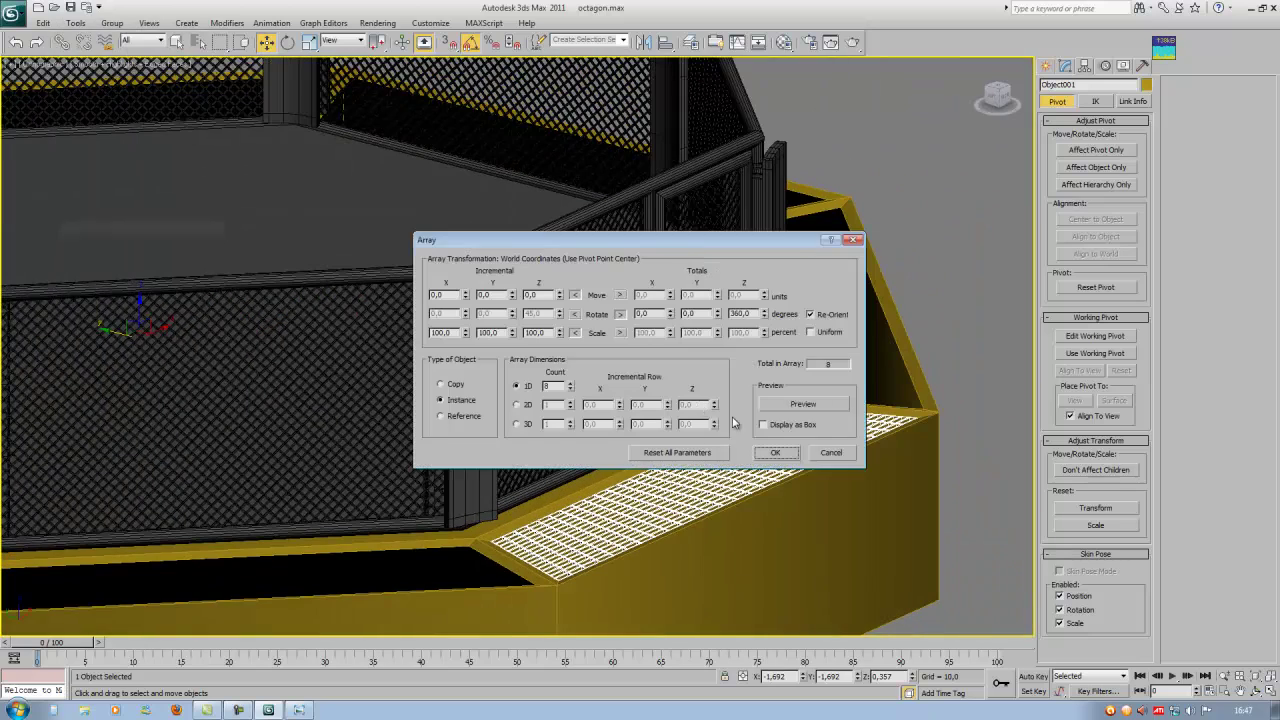
click(803, 404)
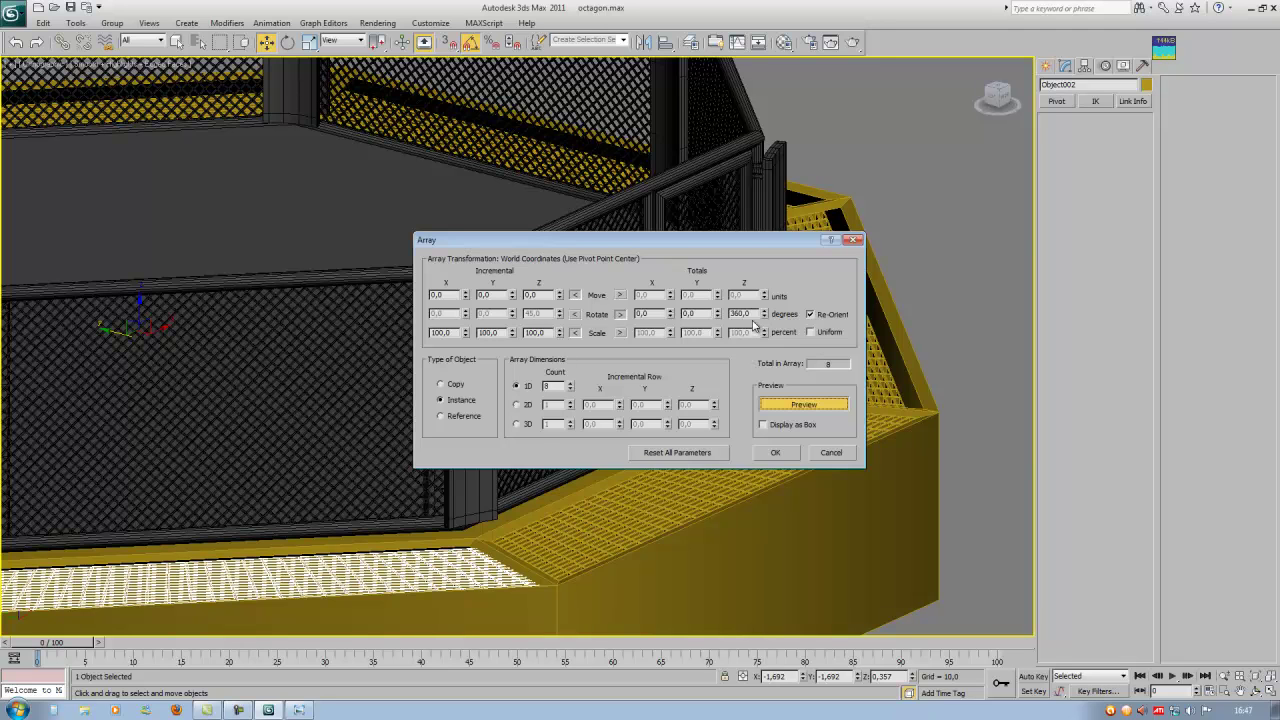
click(830, 453)
key(Delete)
click(710, 477)
alt+middle_drag(734, 488, 687, 442)
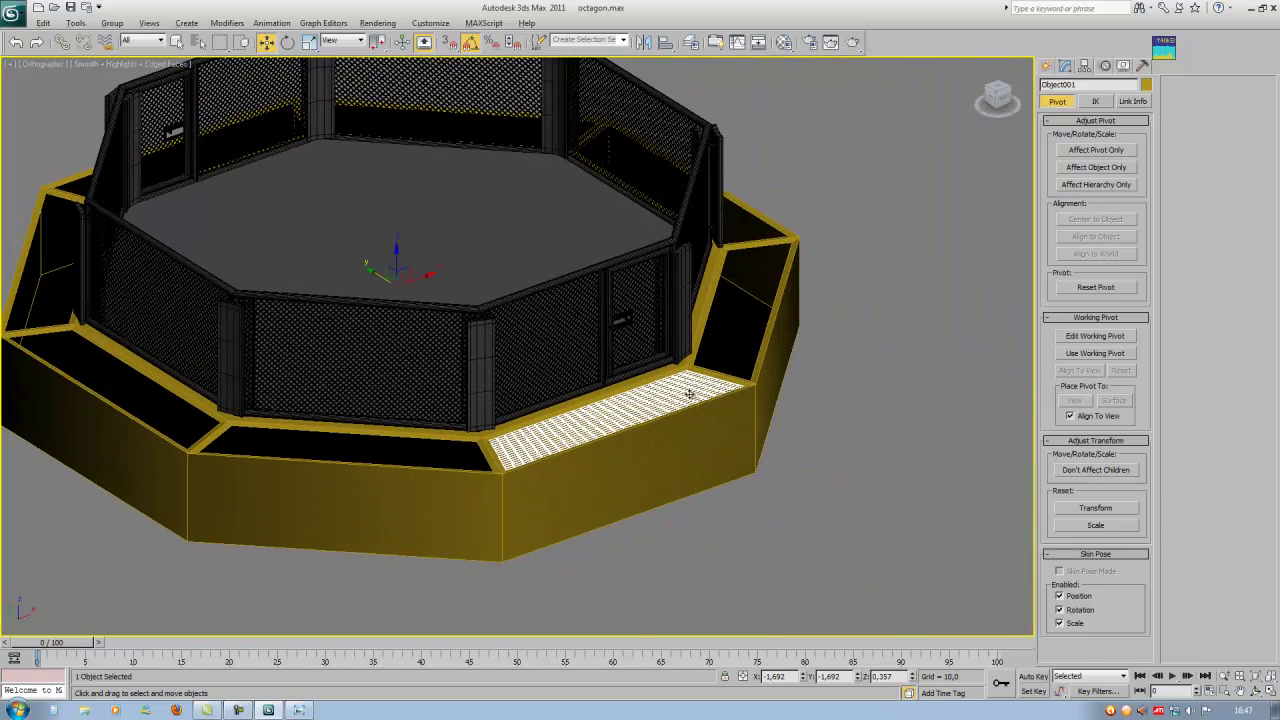
Center the grating's pivot on the object and align it to the world axes.
middle_drag(667, 396, 670, 415)
scroll(671, 416, up, 2)
click(1078, 149)
click(1091, 222)
alt+middle_drag(772, 438, 740, 494)
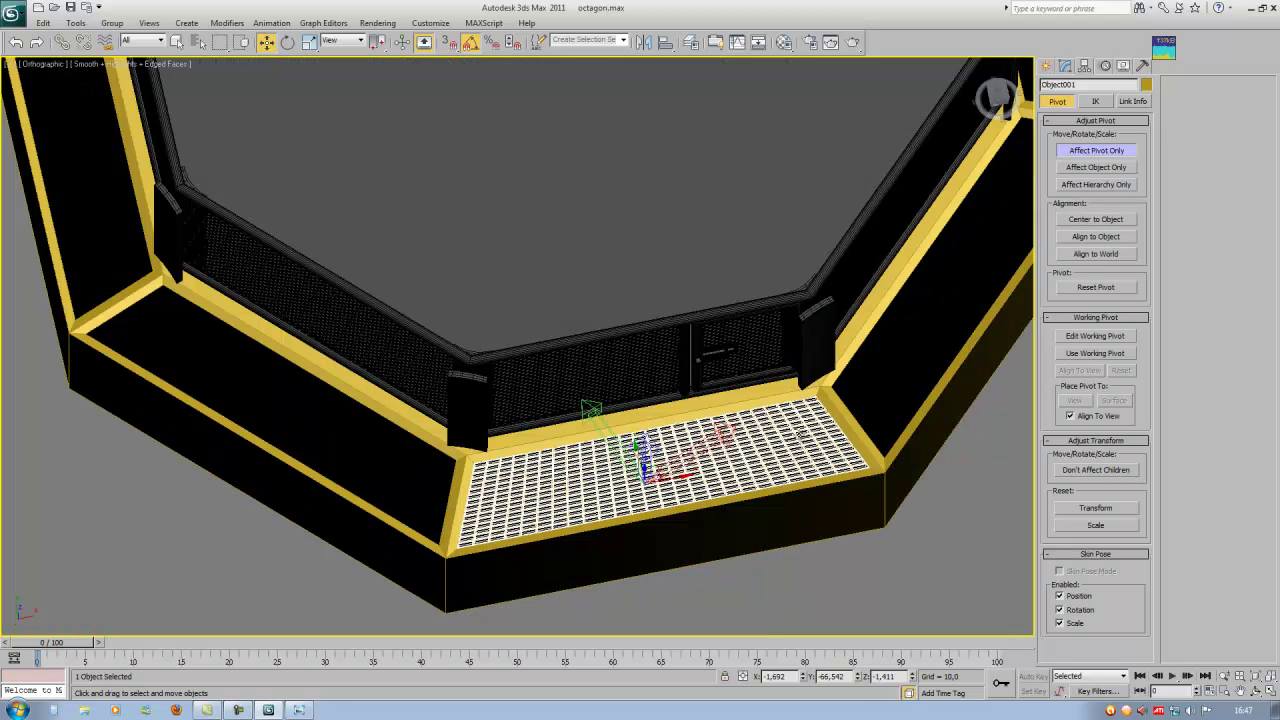
click(1088, 256)
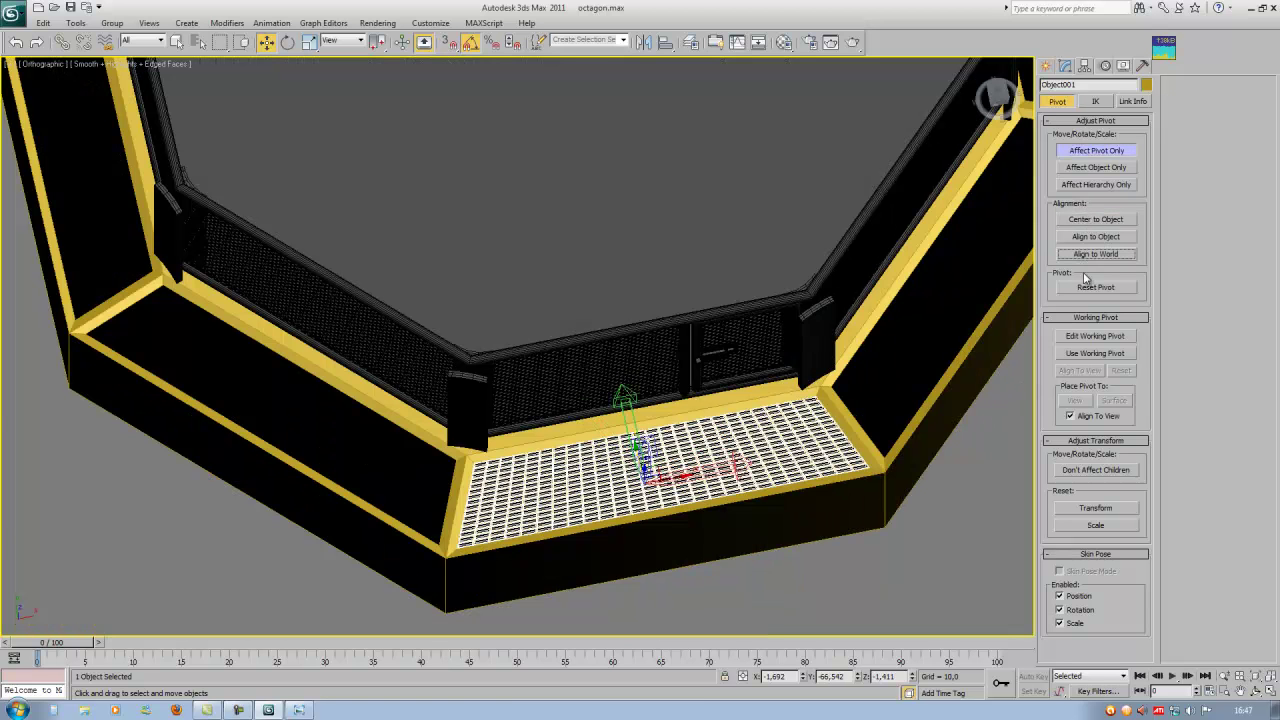
alt+middle_drag(802, 284, 858, 260)
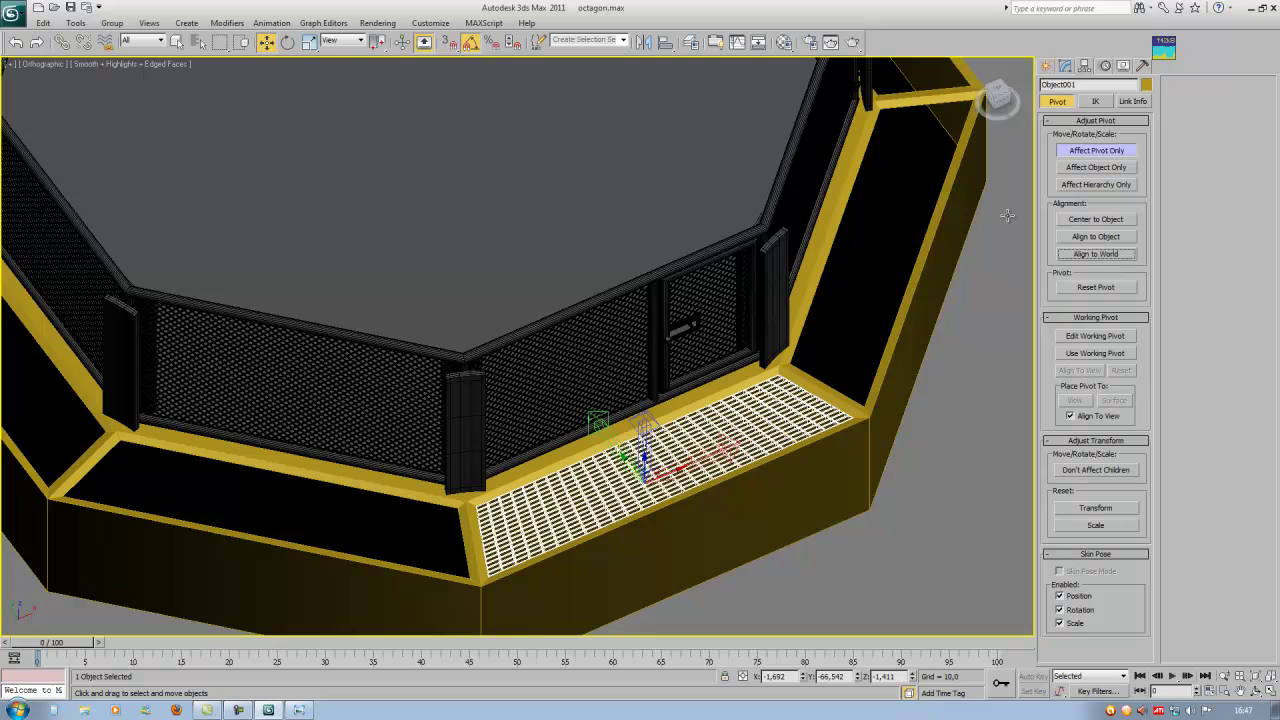
Align the grating's pivot to the Tatame object's pivot point on X, Y and Z.
key(alt+a)
click(558, 223)
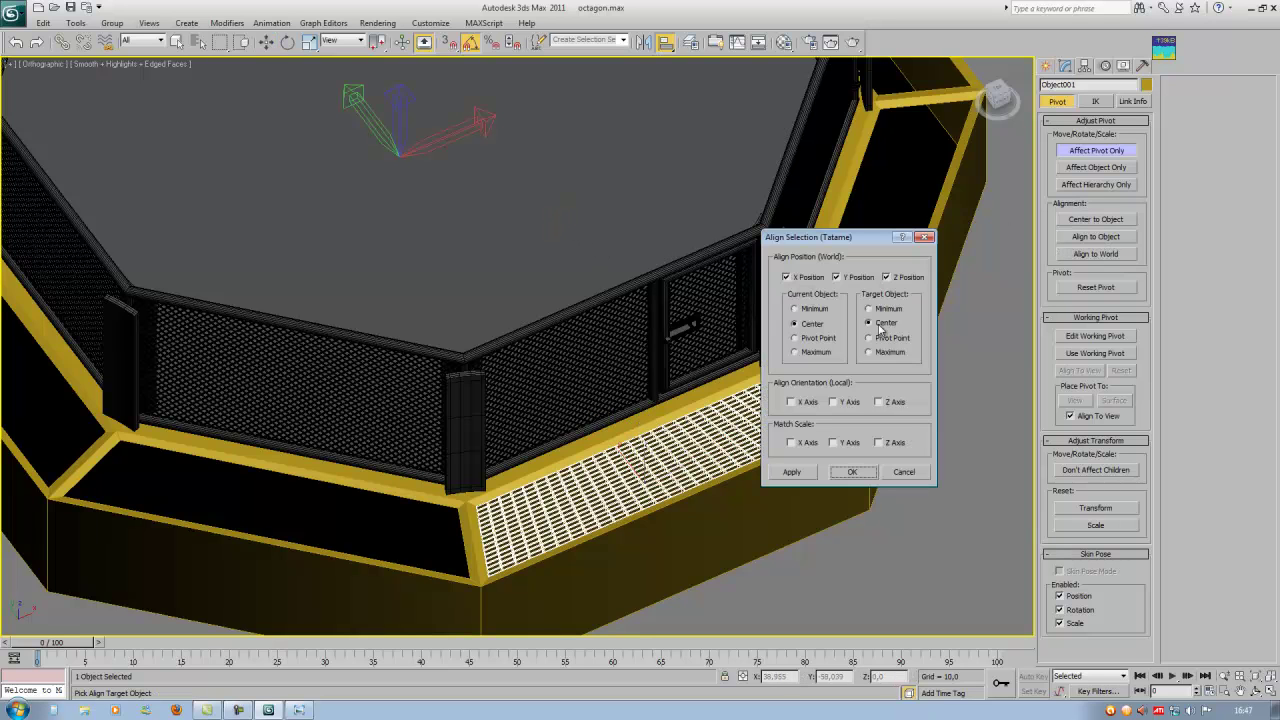
click(822, 339)
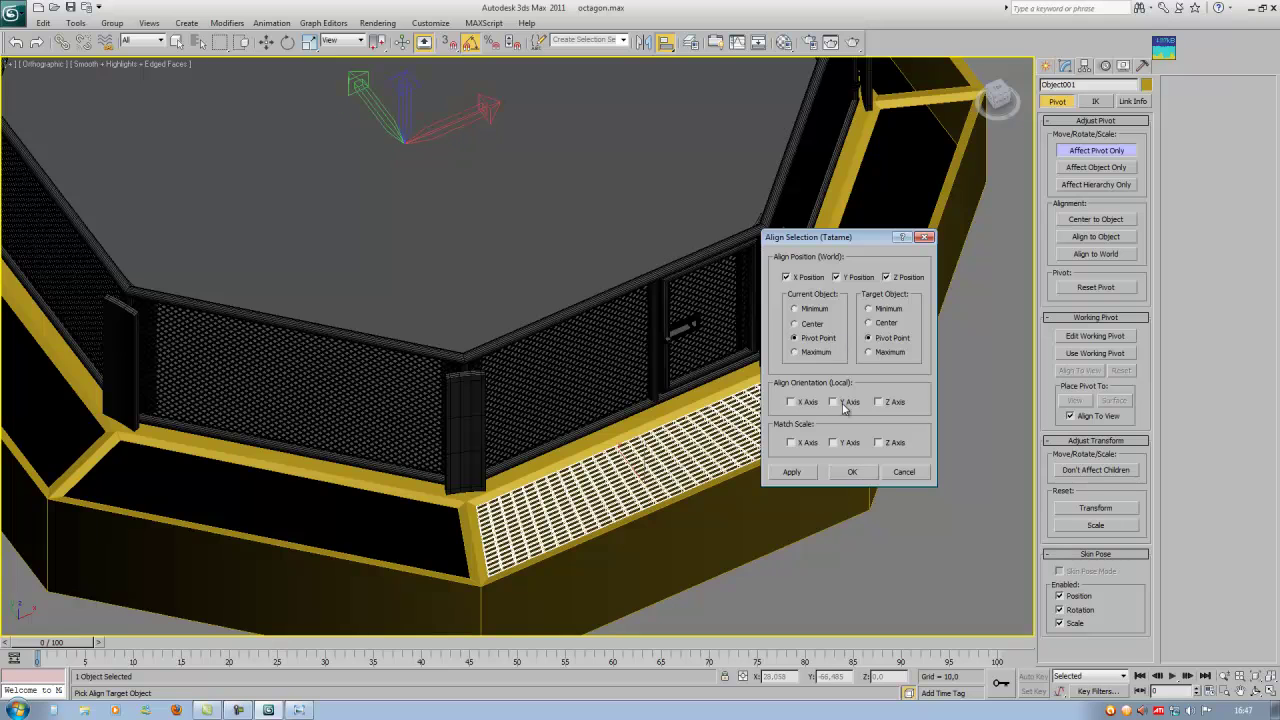
click(861, 477)
scroll(668, 376, down, 3)
scroll(623, 375, up, 3)
alt+middle_drag(622, 376, 633, 343)
middle_drag(633, 343, 655, 347)
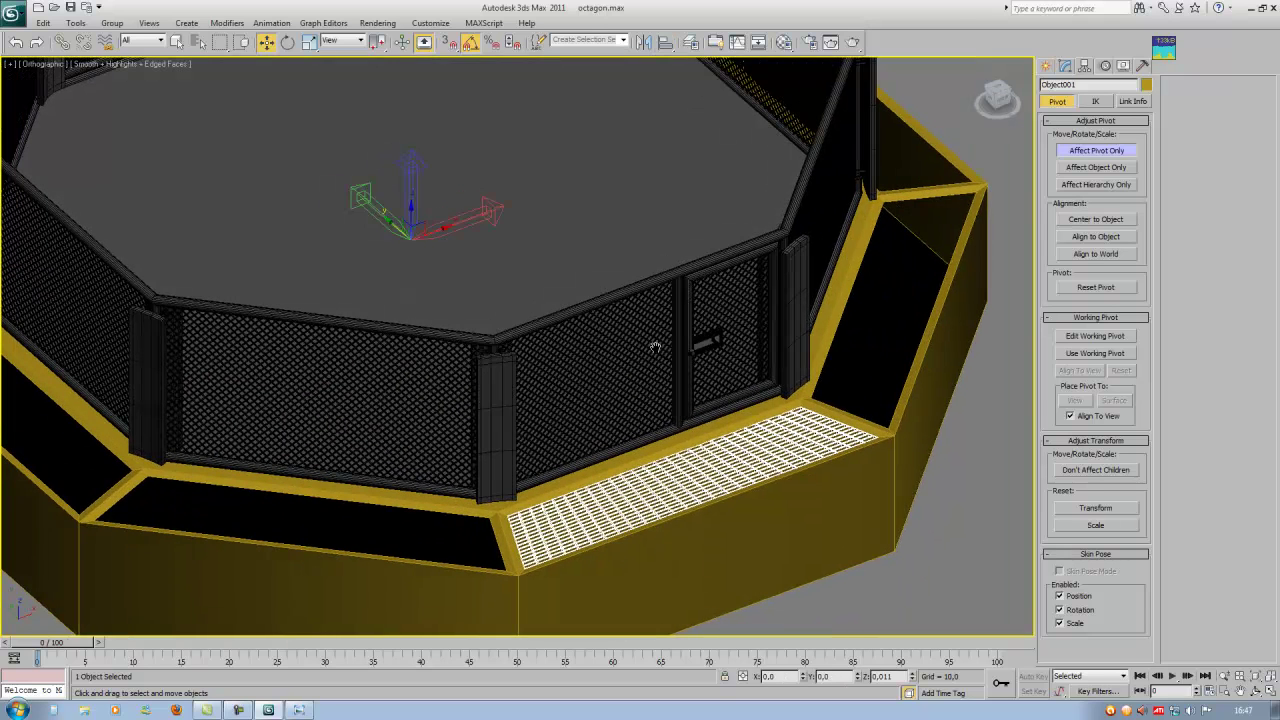
click(1066, 153)
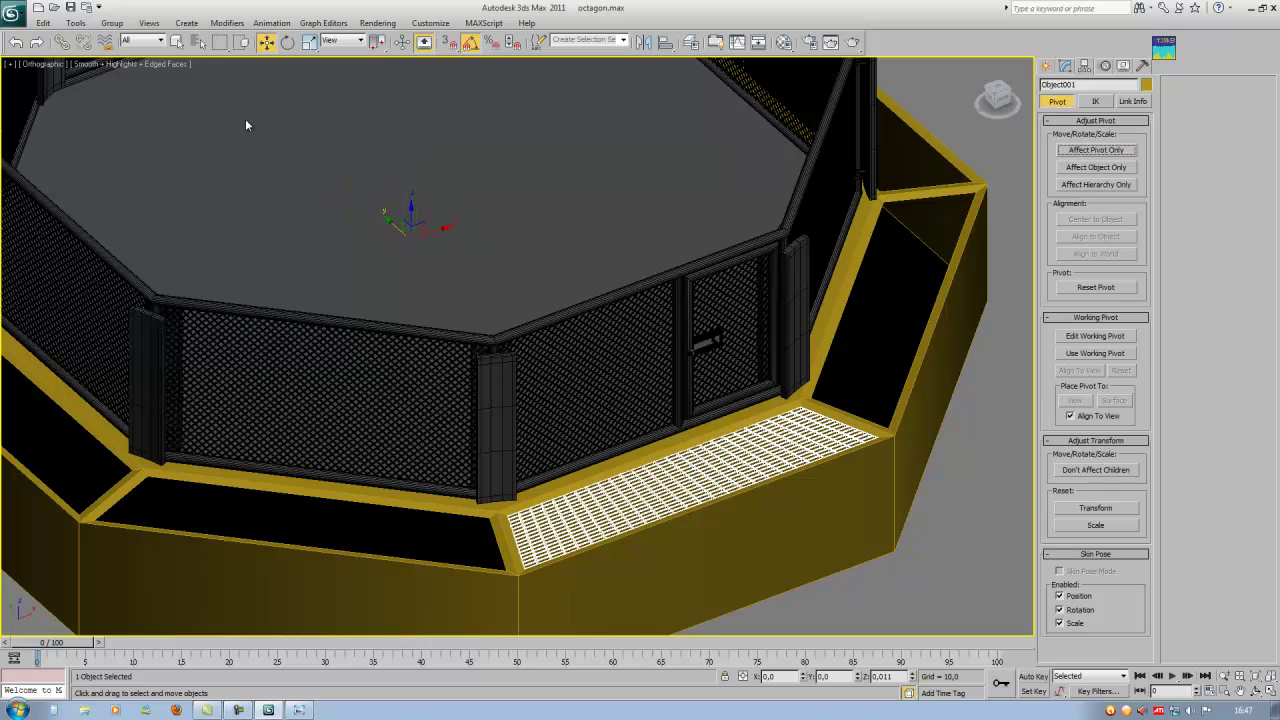
Array the grating as eight instances rotated 360 degrees in total about Z around the platform.
click(75, 22)
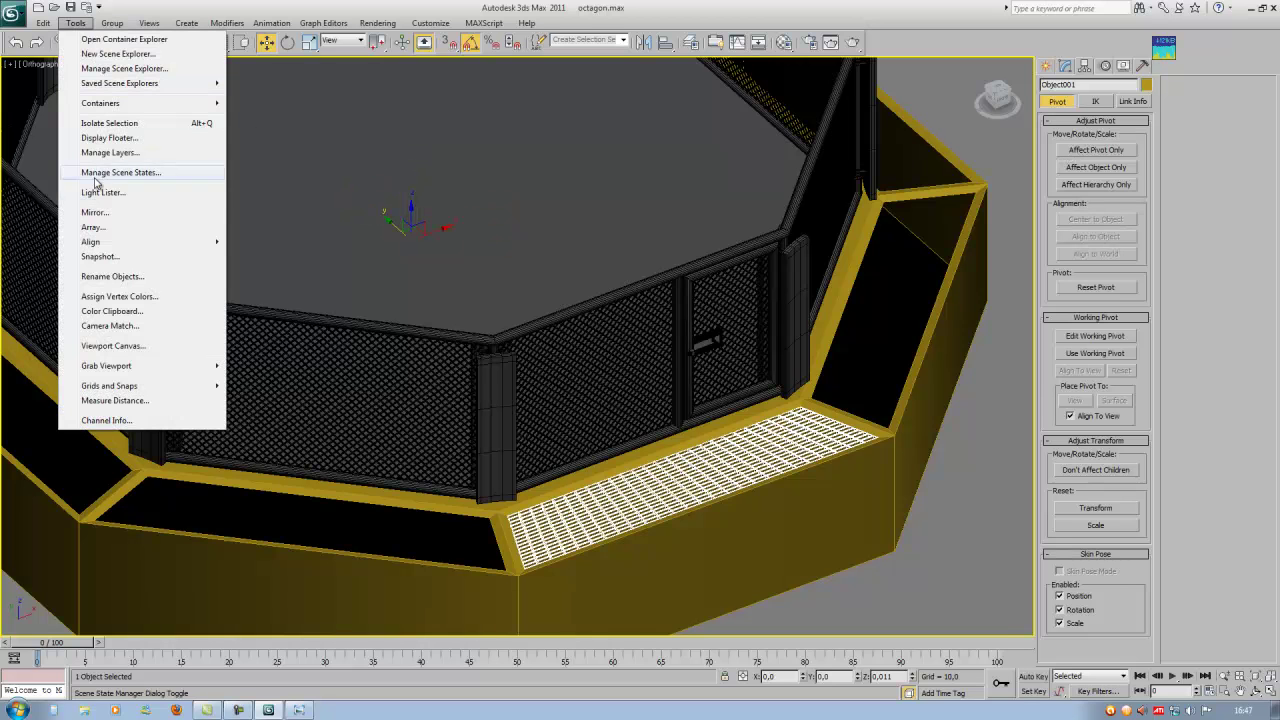
click(91, 227)
click(776, 405)
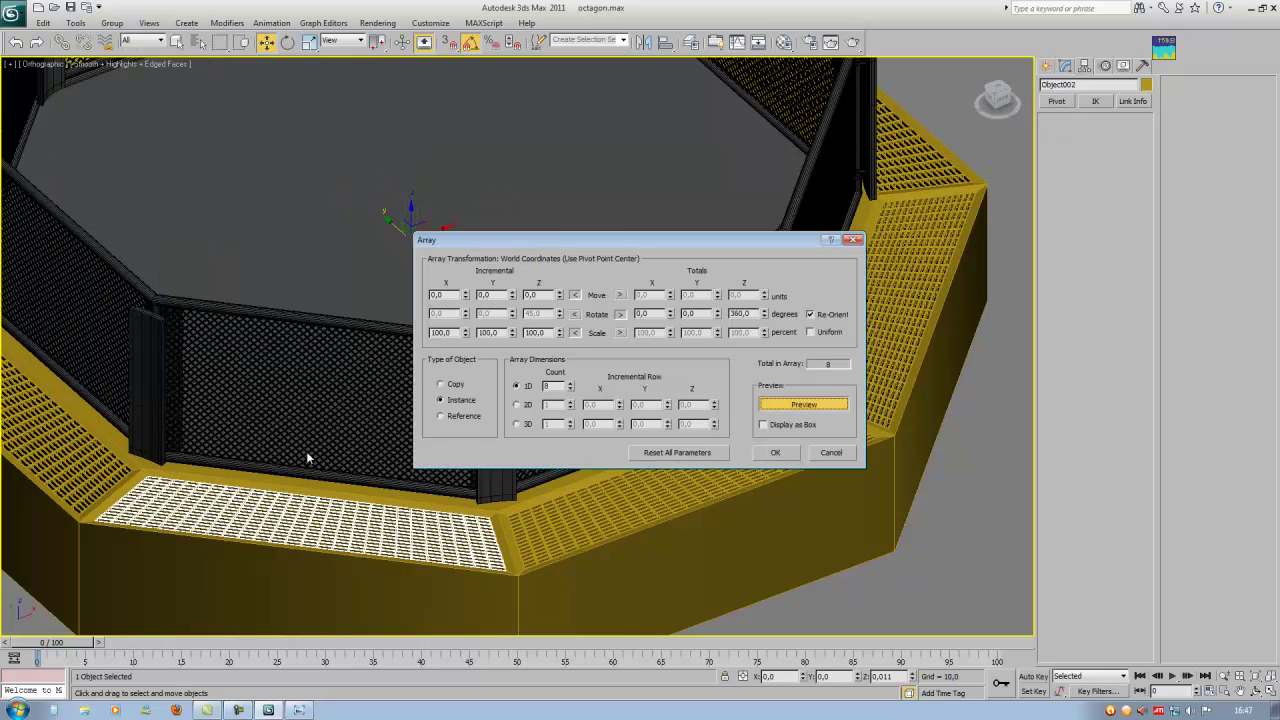
click(775, 453)
alt+middle_drag(735, 393, 678, 287)
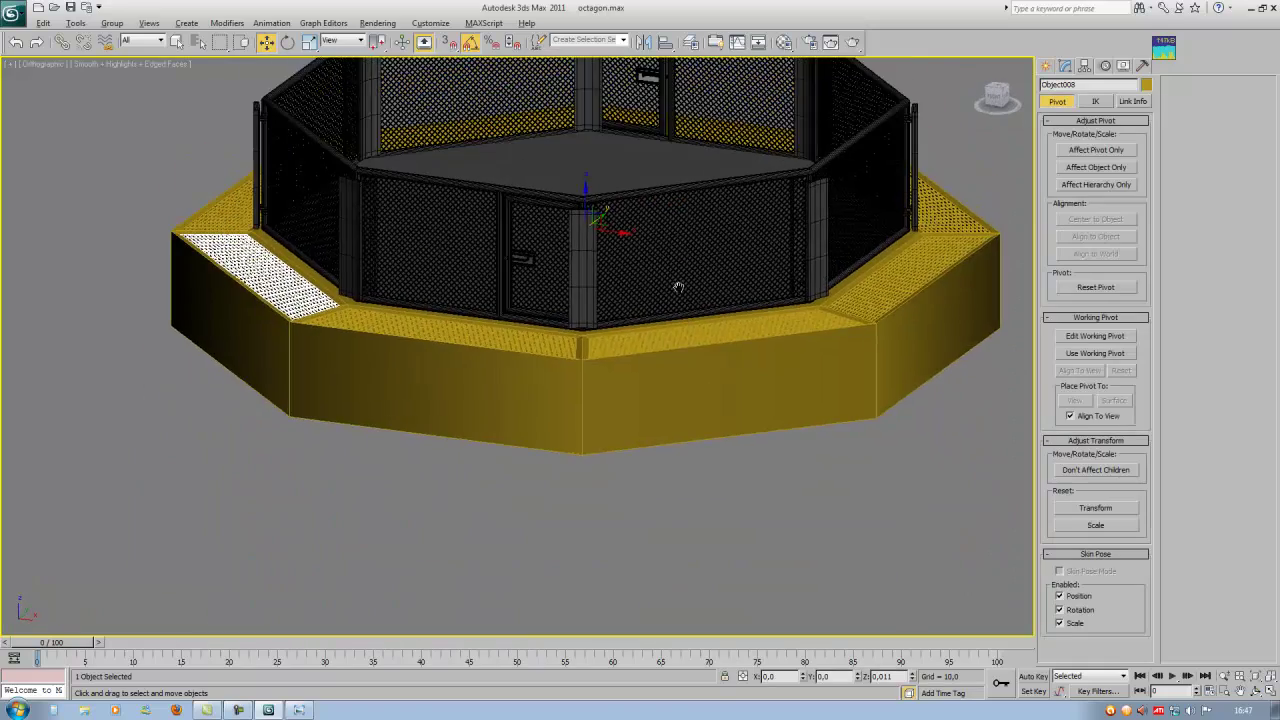
Select all the cage and platform objects and set their object colour to black.
scroll(968, 343, down, 5)
drag(829, 148, 146, 434)
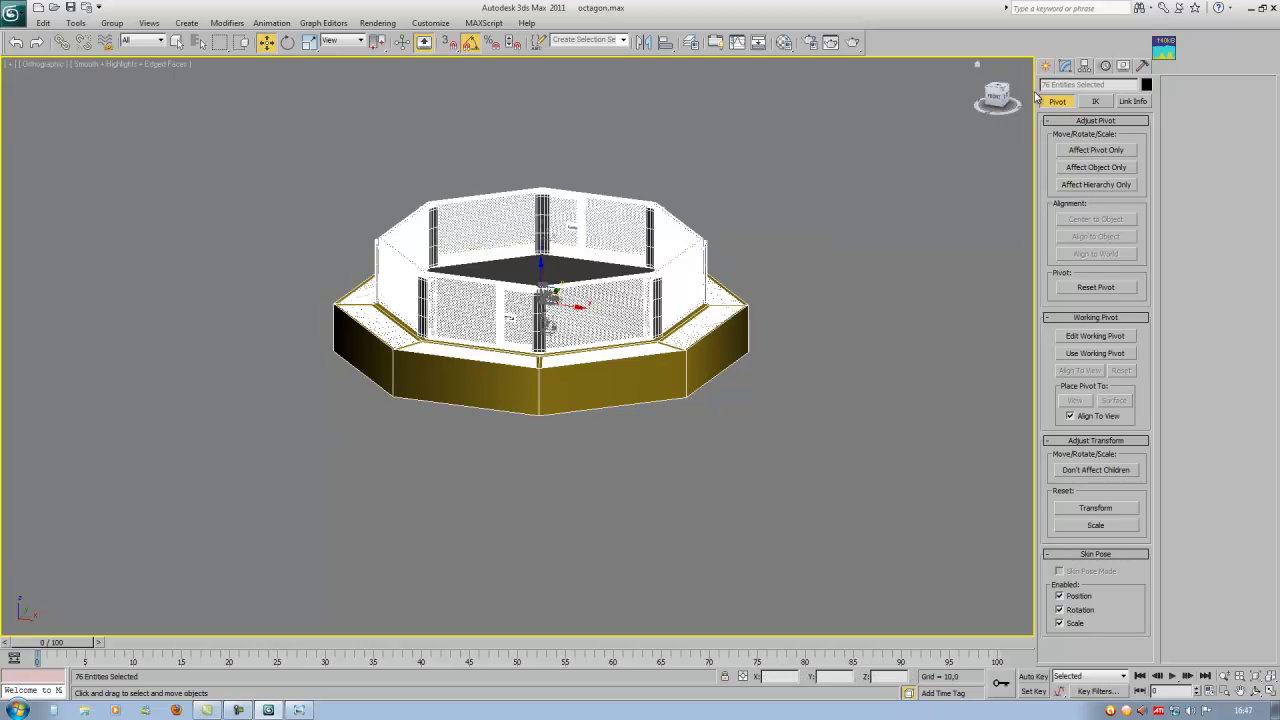
click(1146, 85)
click(707, 429)
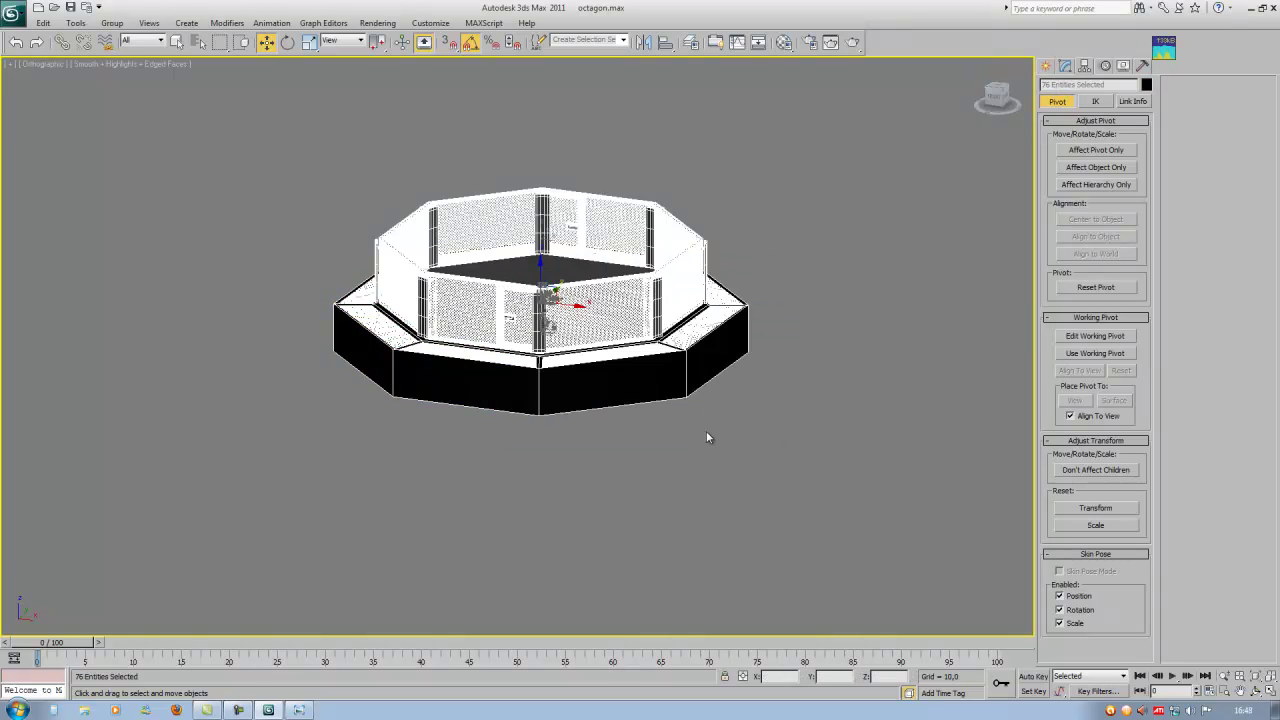
Assign a dark grey material to all the selected cage and platform objects.
key(m)
click(233, 258)
click(411, 73)
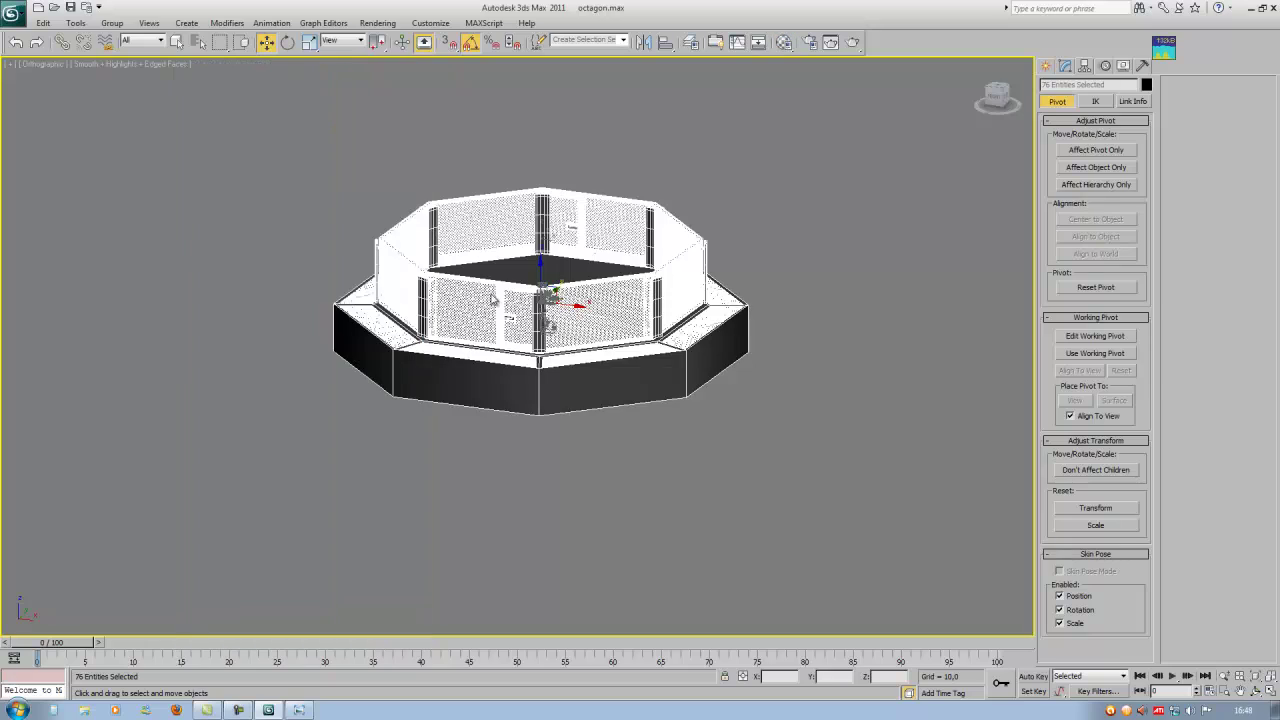
Switch the viewport to Perspective, turn off the edged-faces display and deselect everything.
key(p)
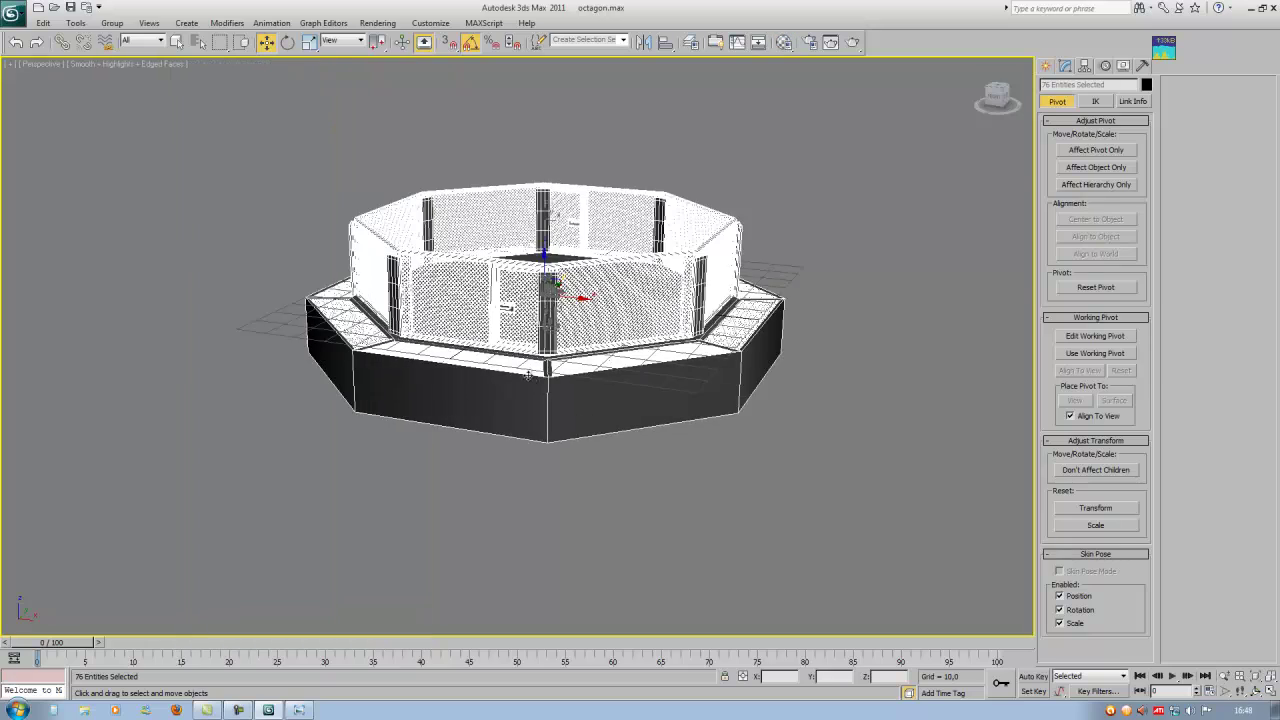
scroll(529, 373, up, 6)
scroll(531, 402, down, 6)
key(F4)
alt+middle_drag(540, 390, 658, 402)
click(688, 558)
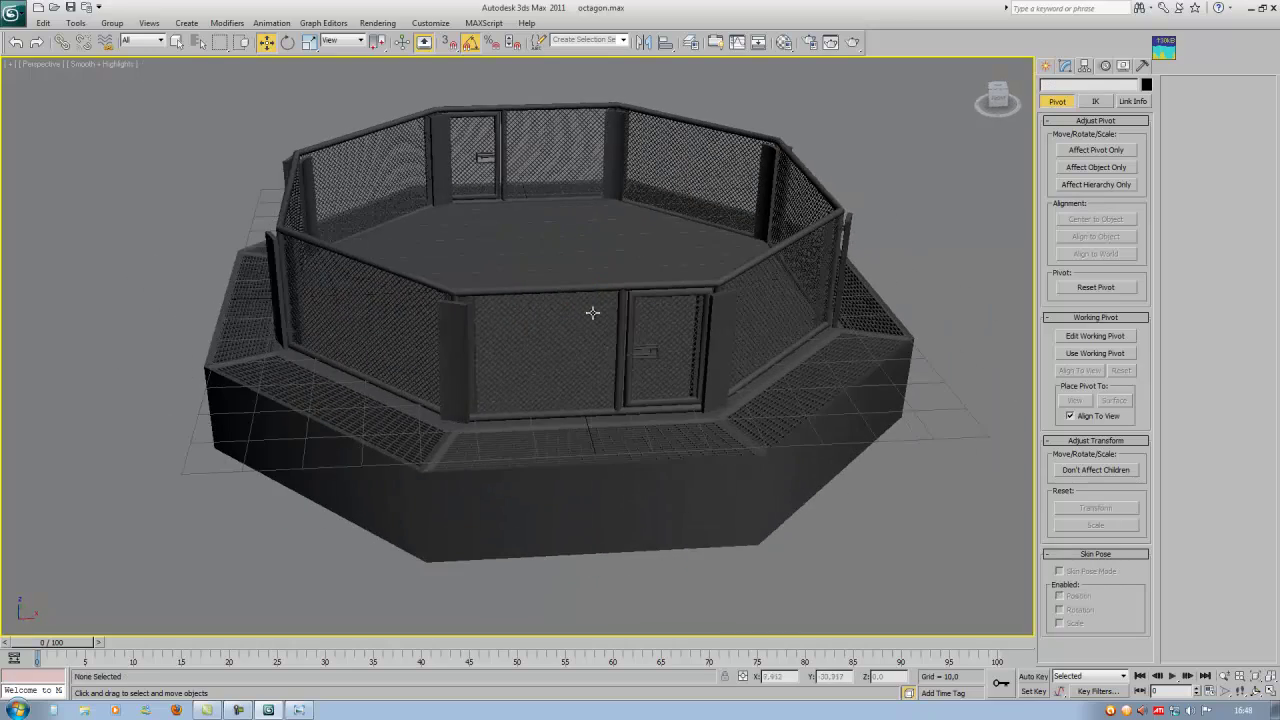
Examine the completed octagon cage, platform and gratings from several angles.
click(527, 256)
alt+middle_drag(527, 256, 484, 213)
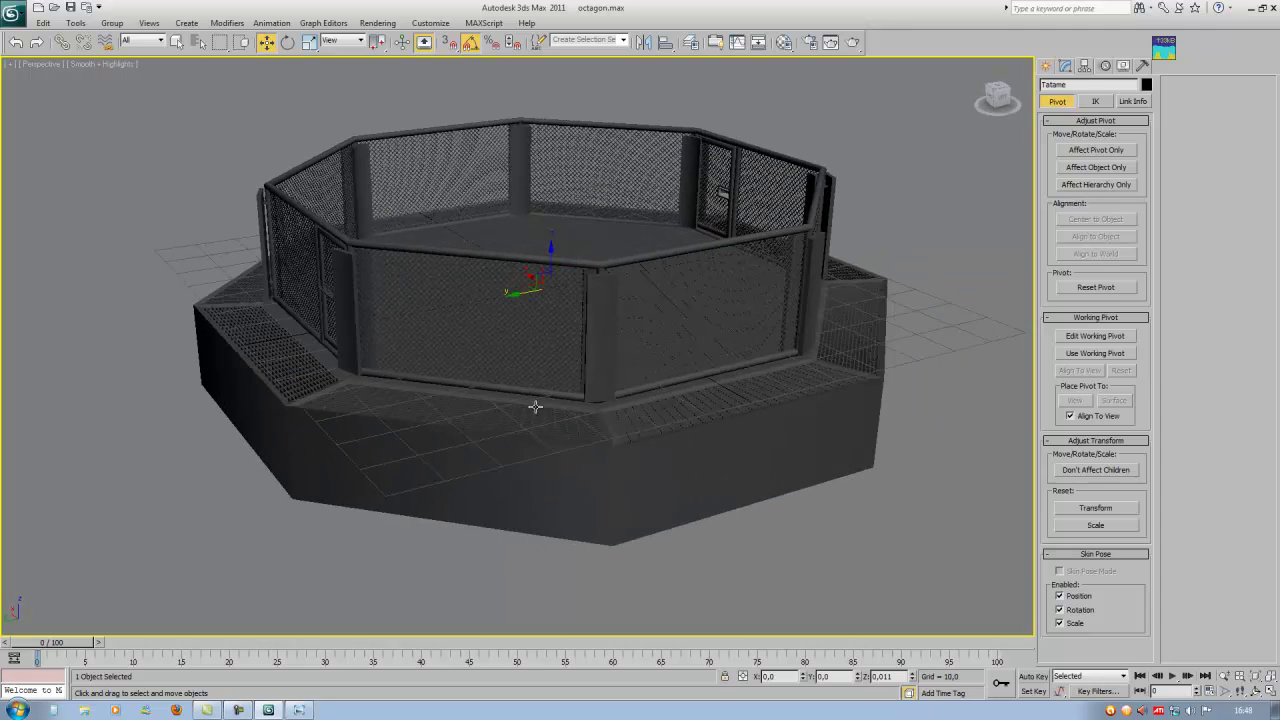
alt+middle_drag(431, 366, 598, 375)
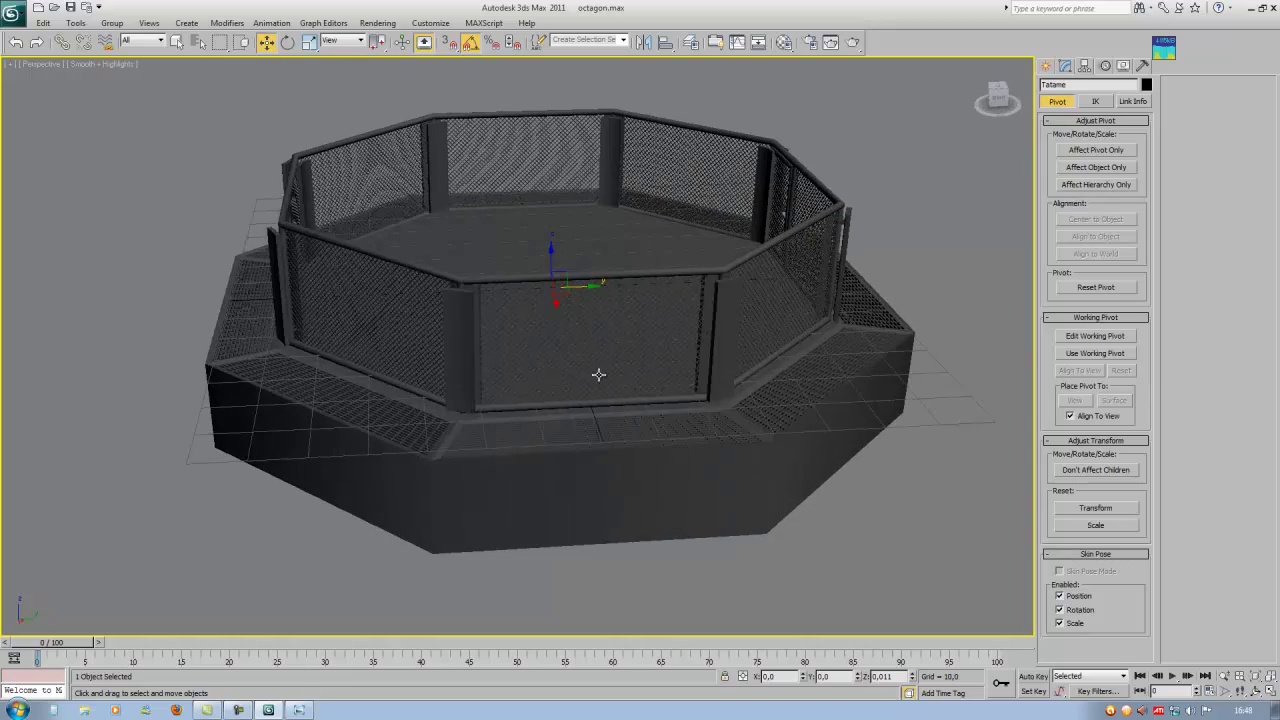
alt+middle_drag(552, 340, 534, 380)
alt+middle_drag(534, 335, 548, 406)
scroll(566, 412, up, 5)
scroll(568, 411, down, 5)
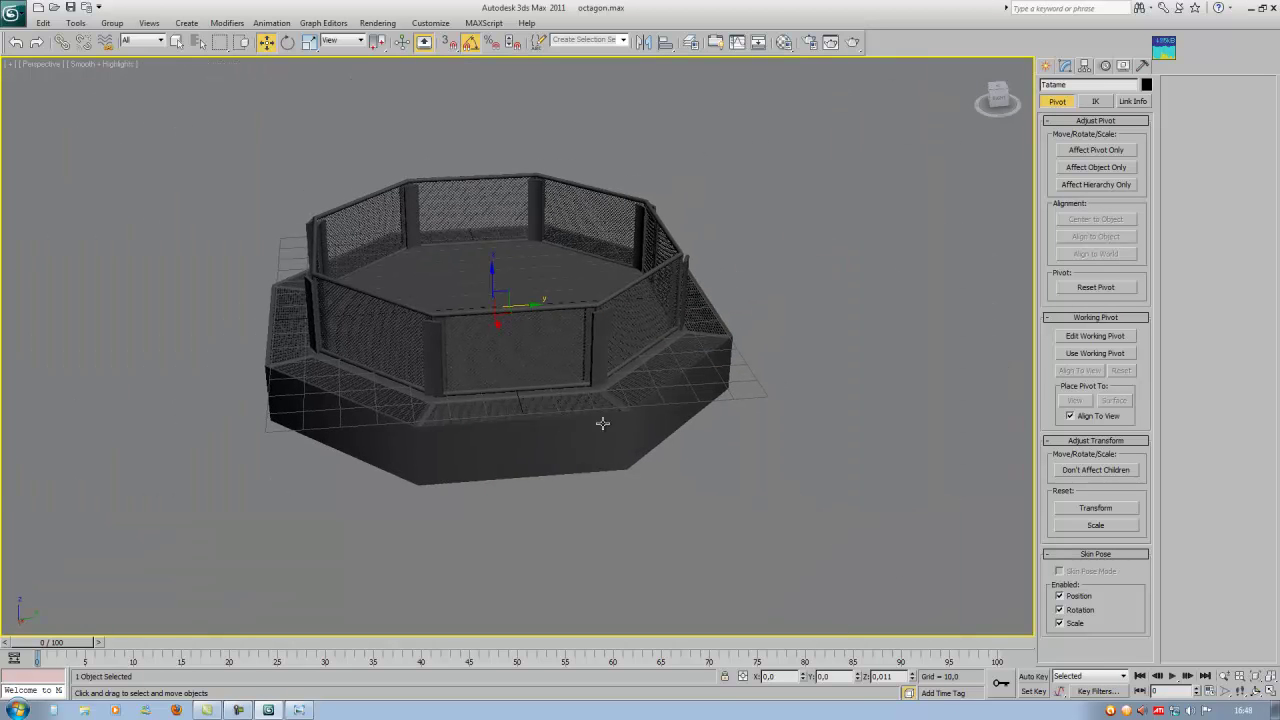